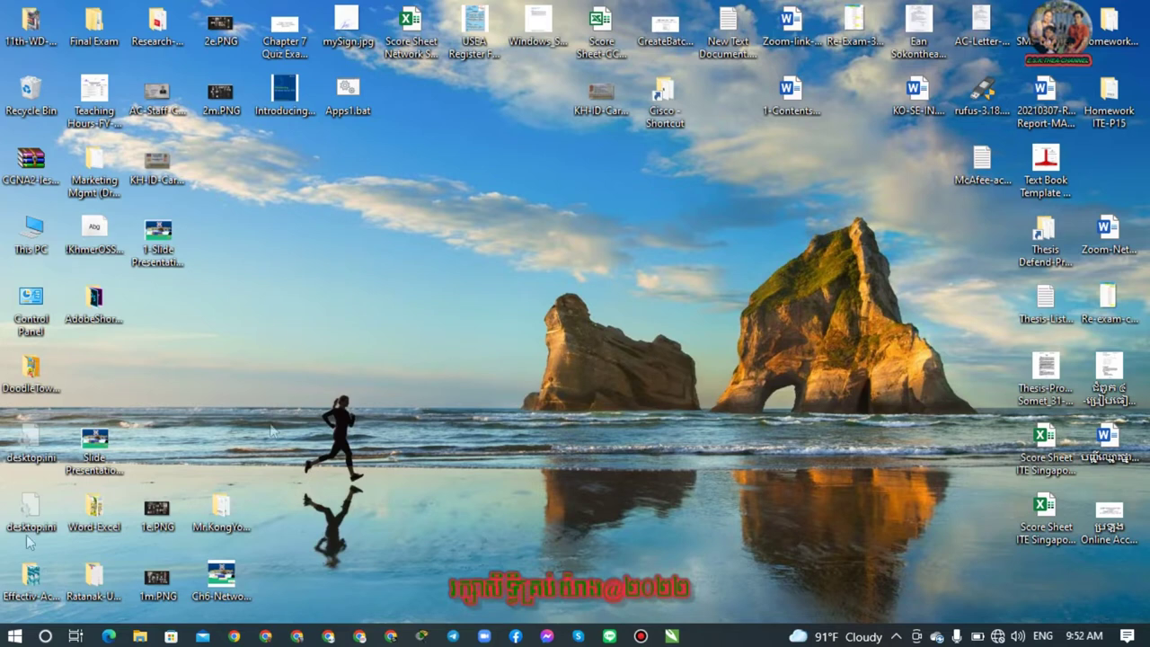
# Open the Windows Features list from Programs and Features in Control Panel.
pyautogui.click(11, 636)
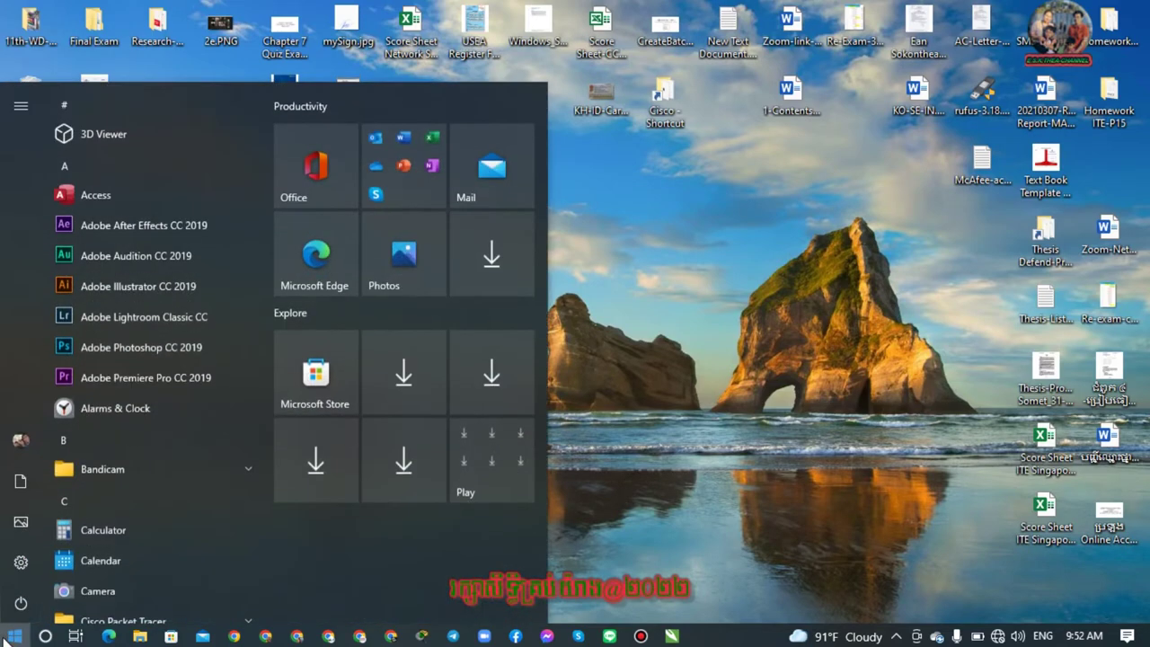
pyautogui.write('d')
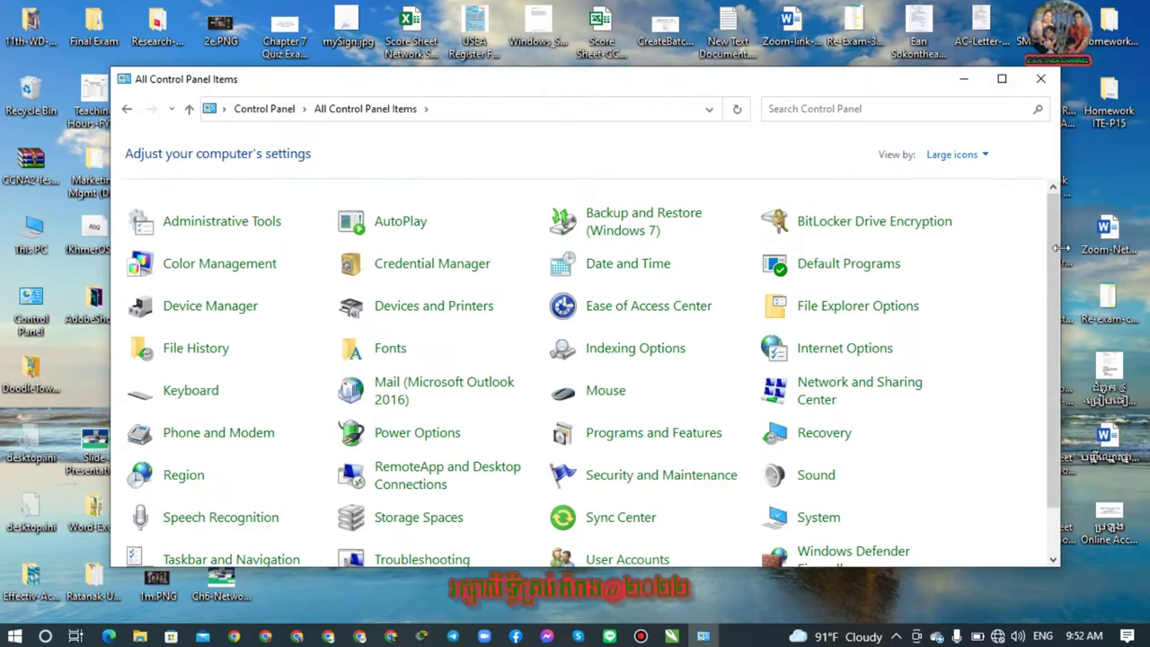
pyautogui.scroll(-2, 1045, 337)
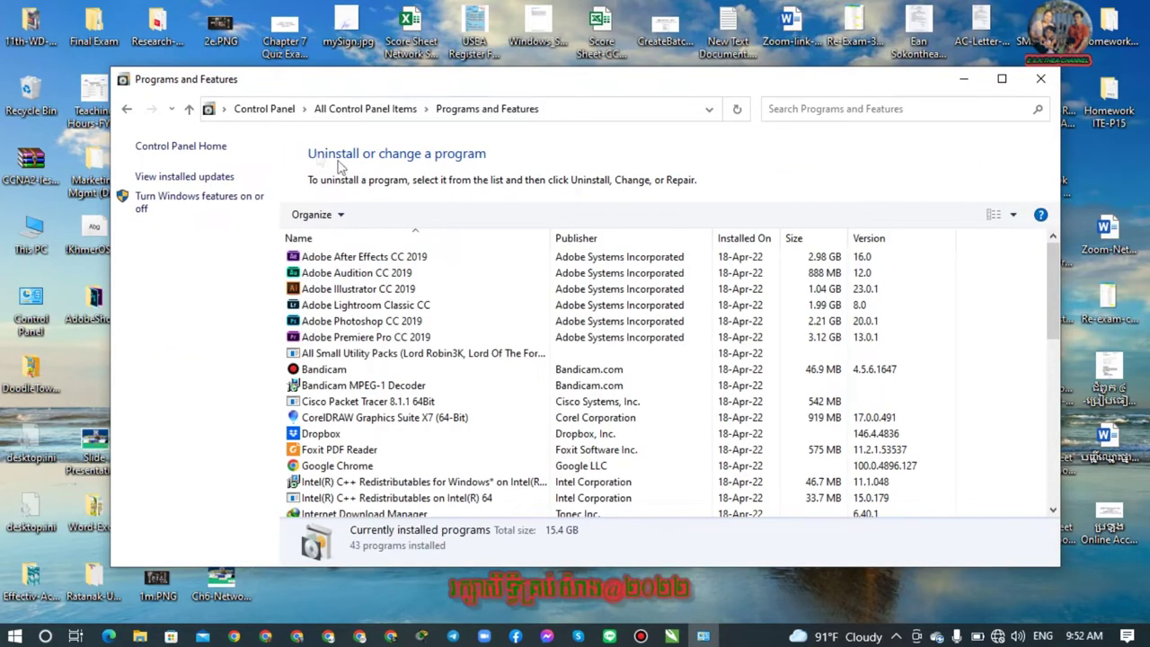
pyautogui.click(234, 200)
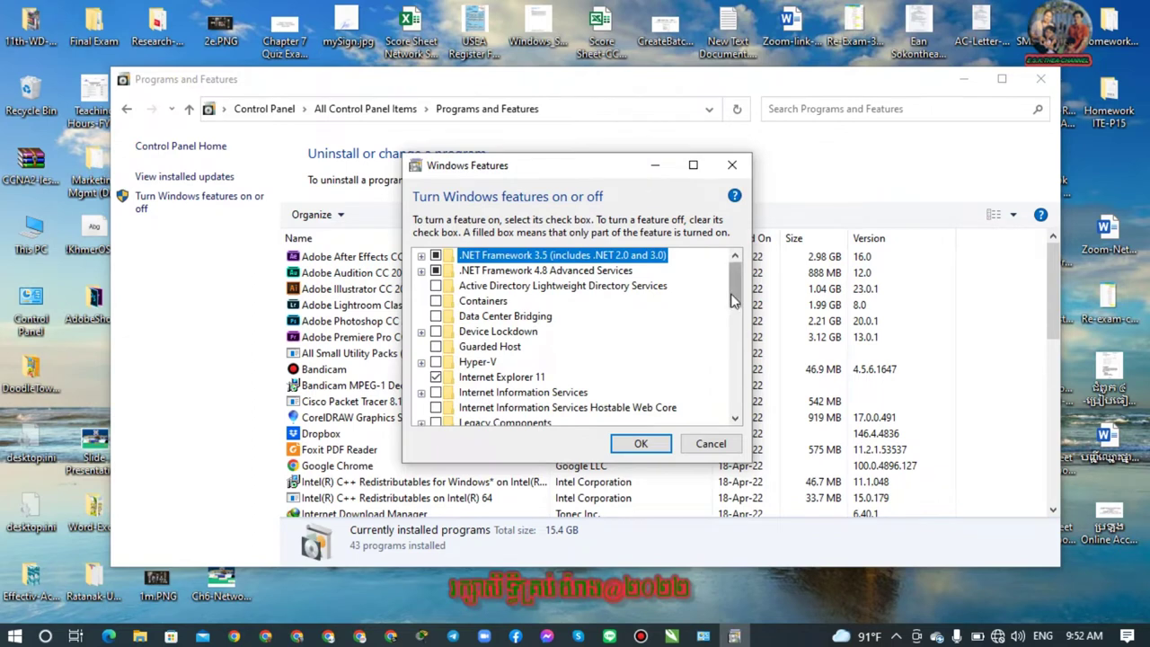
# Enable the Hyper-V Windows feature and apply the change.
pyautogui.scroll(-1, 733, 304)
pyautogui.scroll(1, 732, 304)
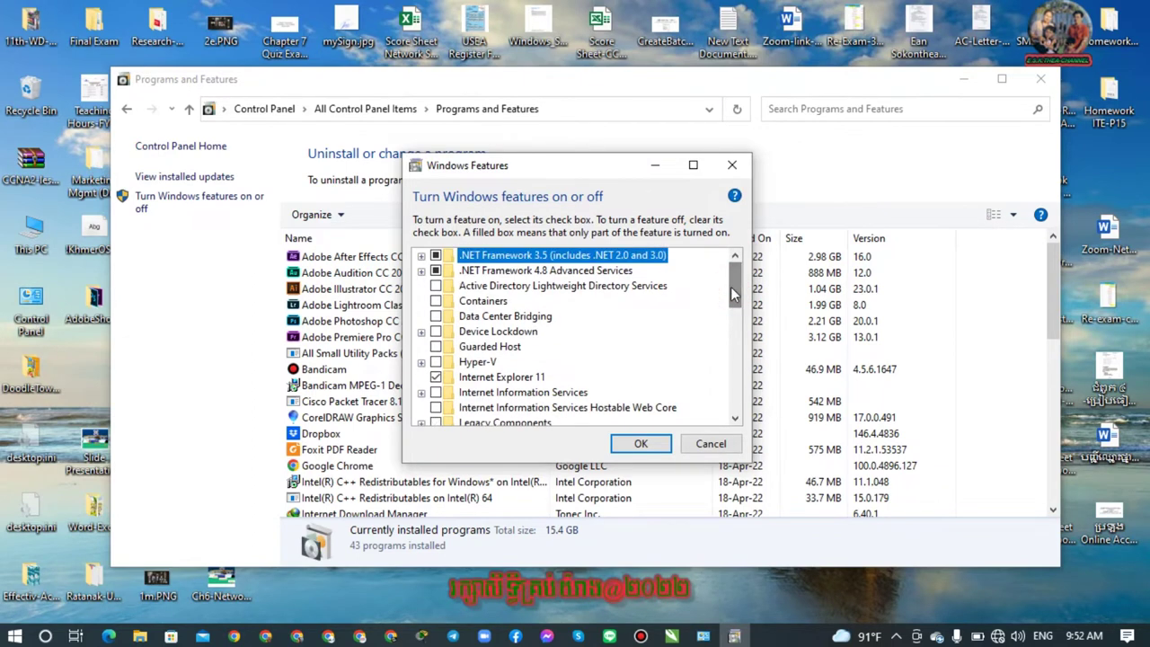
pyautogui.click(436, 362)
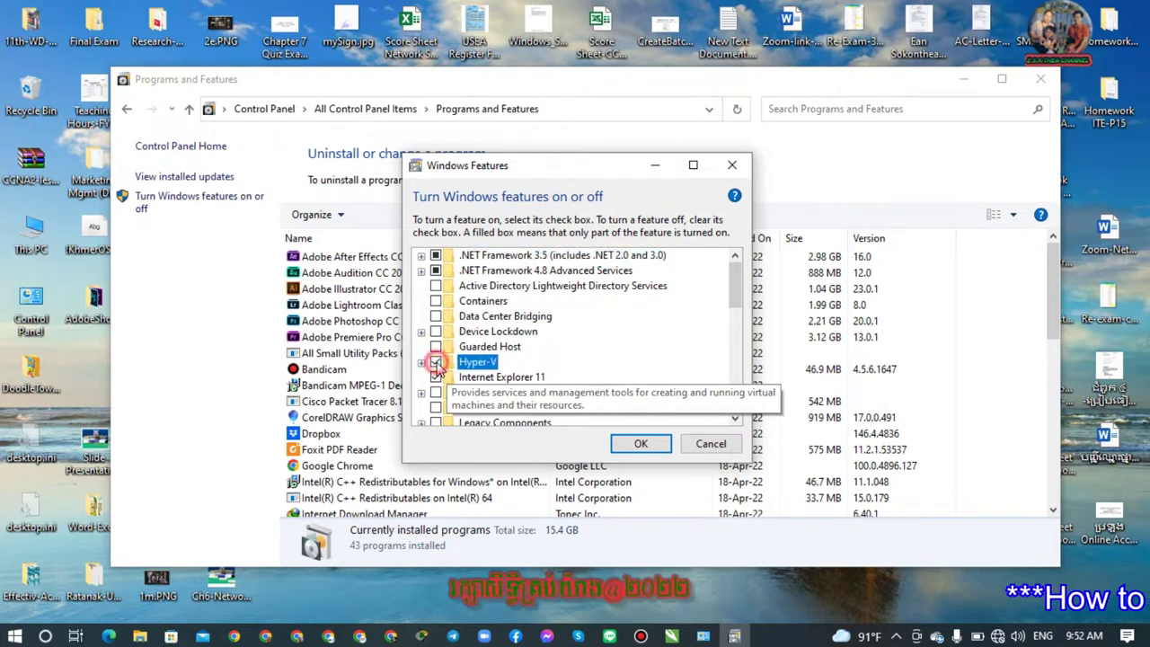
pyautogui.click(641, 444)
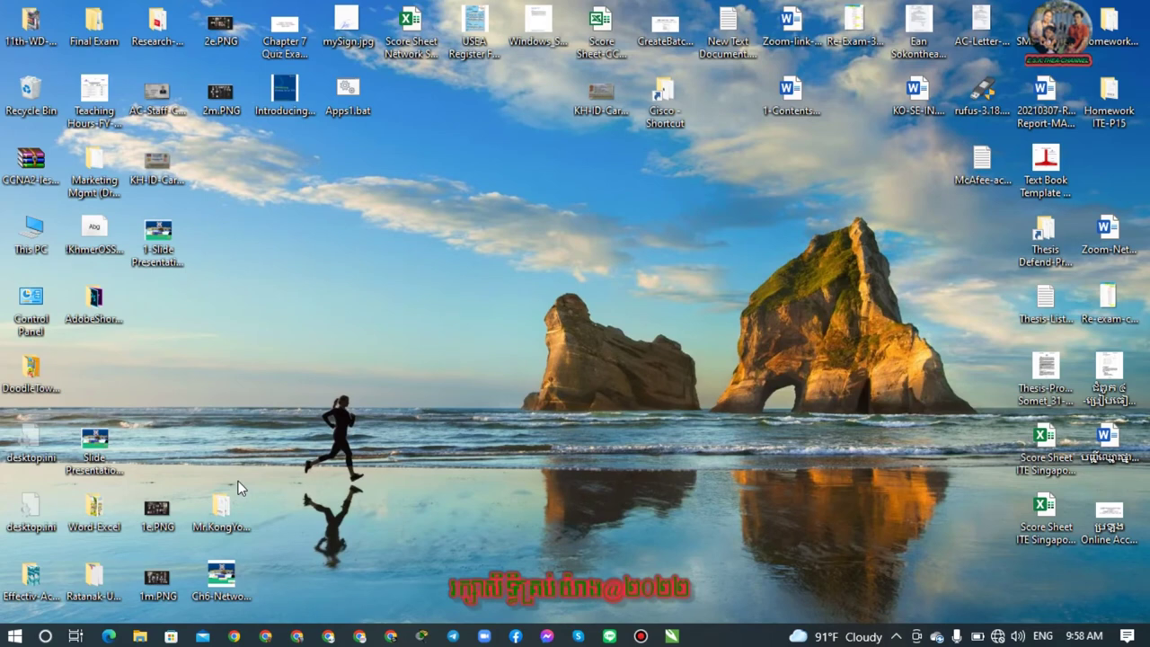
# Search for Hyper-V Manager, pin it to the taskbar and launch it.
pyautogui.click(14, 635)
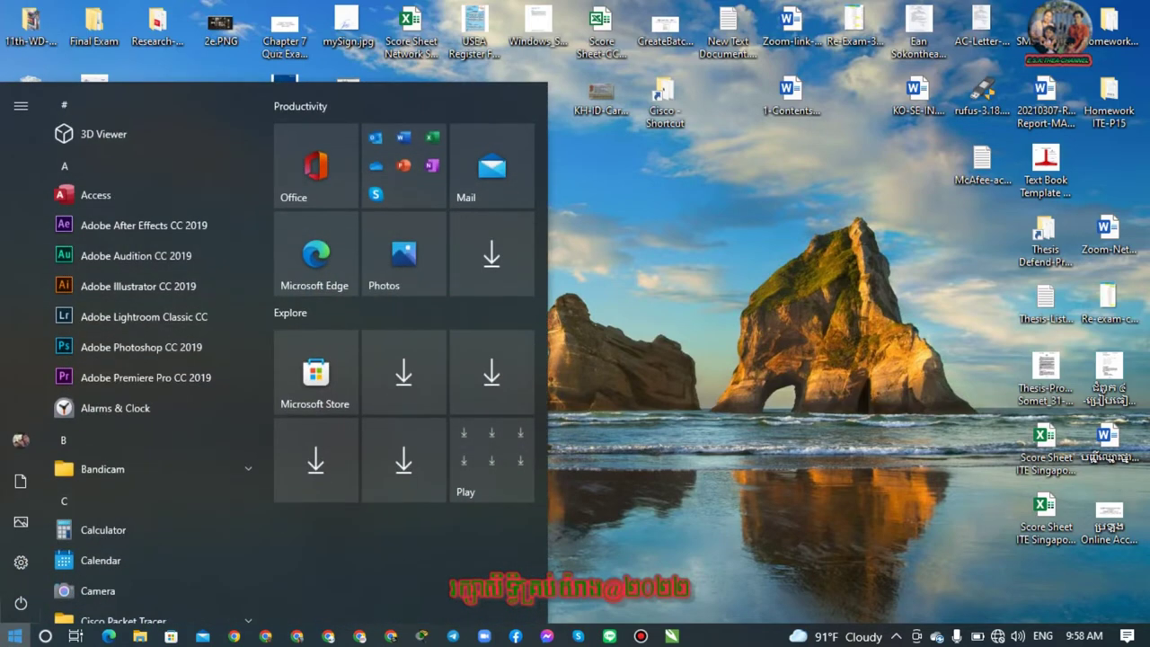
pyautogui.write('hy')
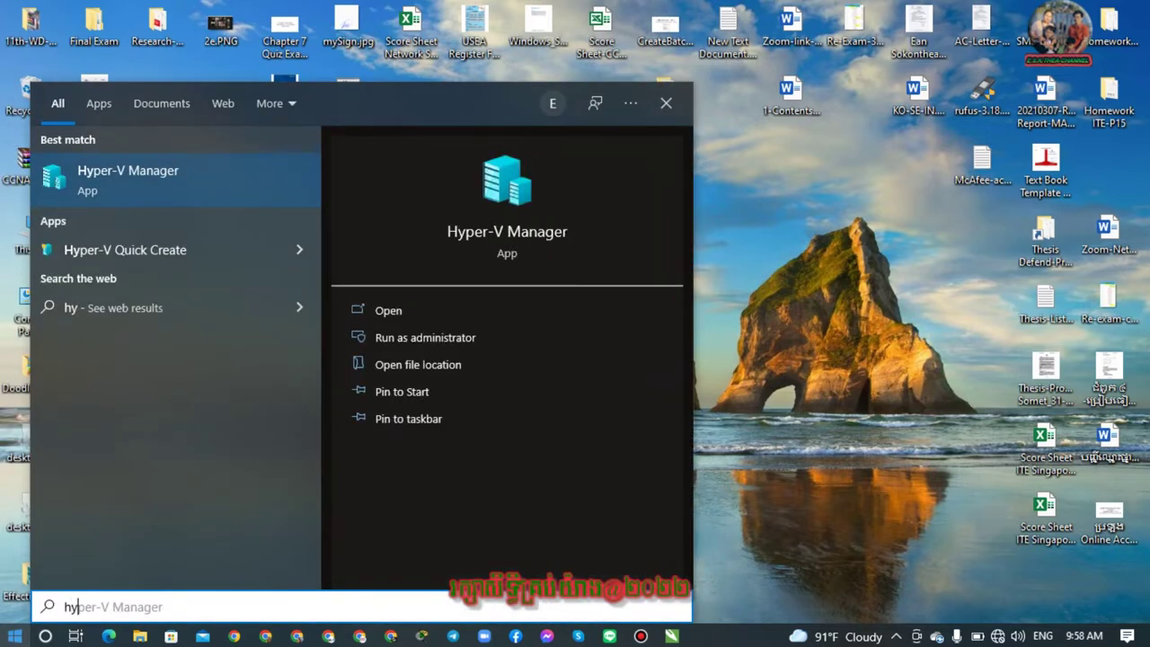
pyautogui.write('per')
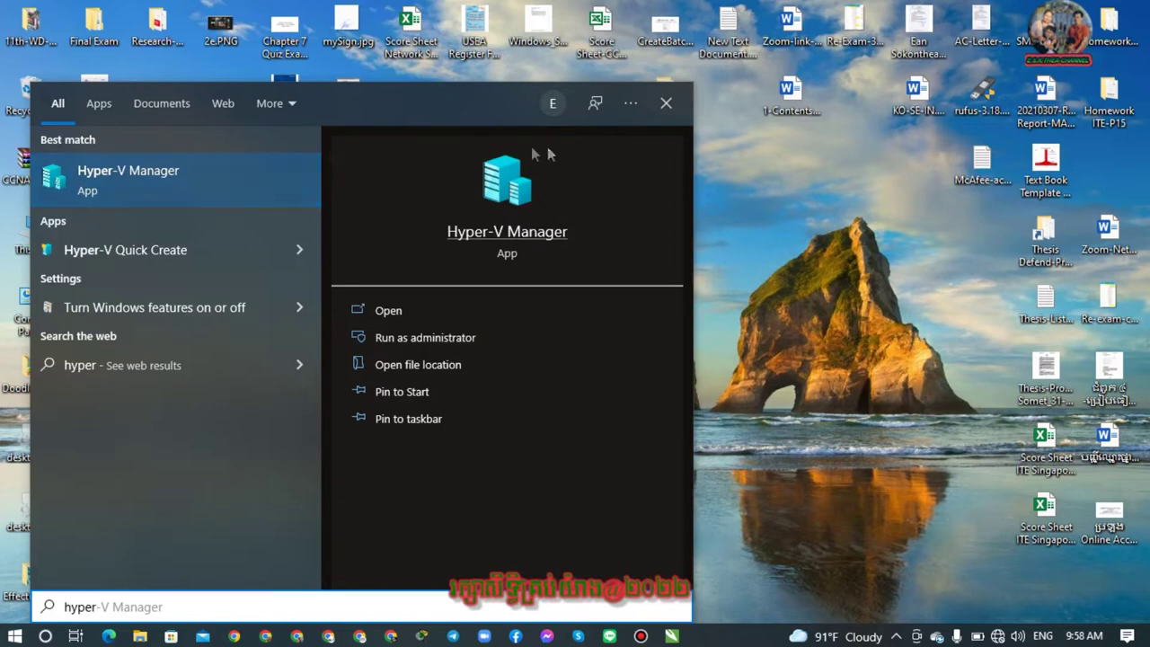
pyautogui.rightClick(502, 184)
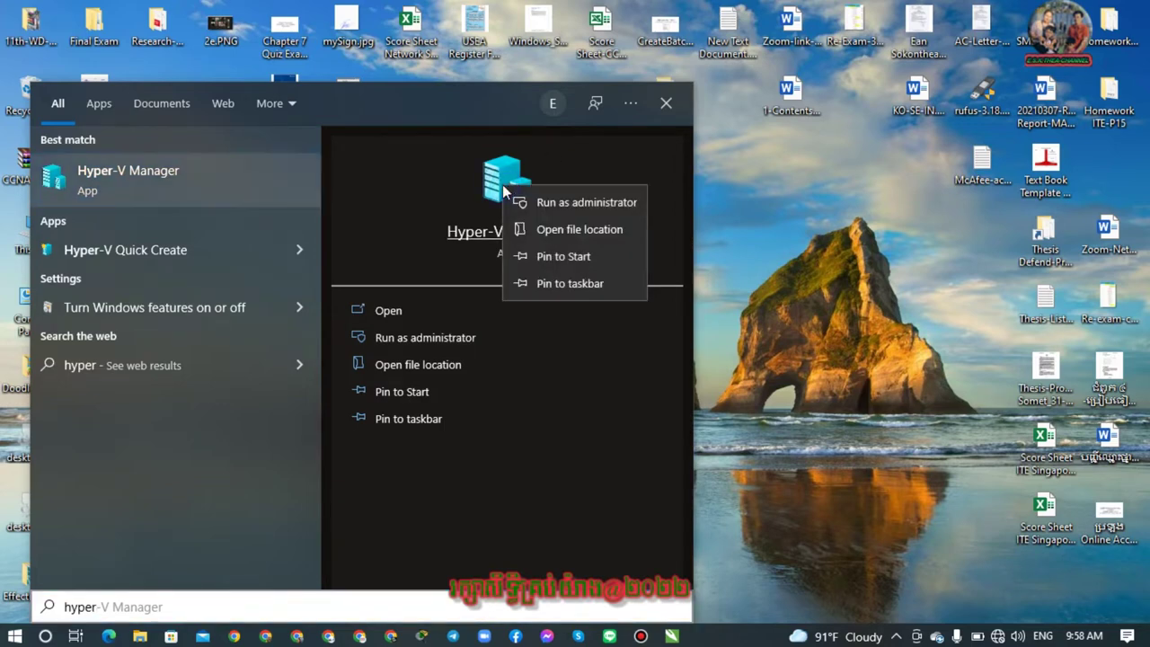
pyautogui.click(572, 285)
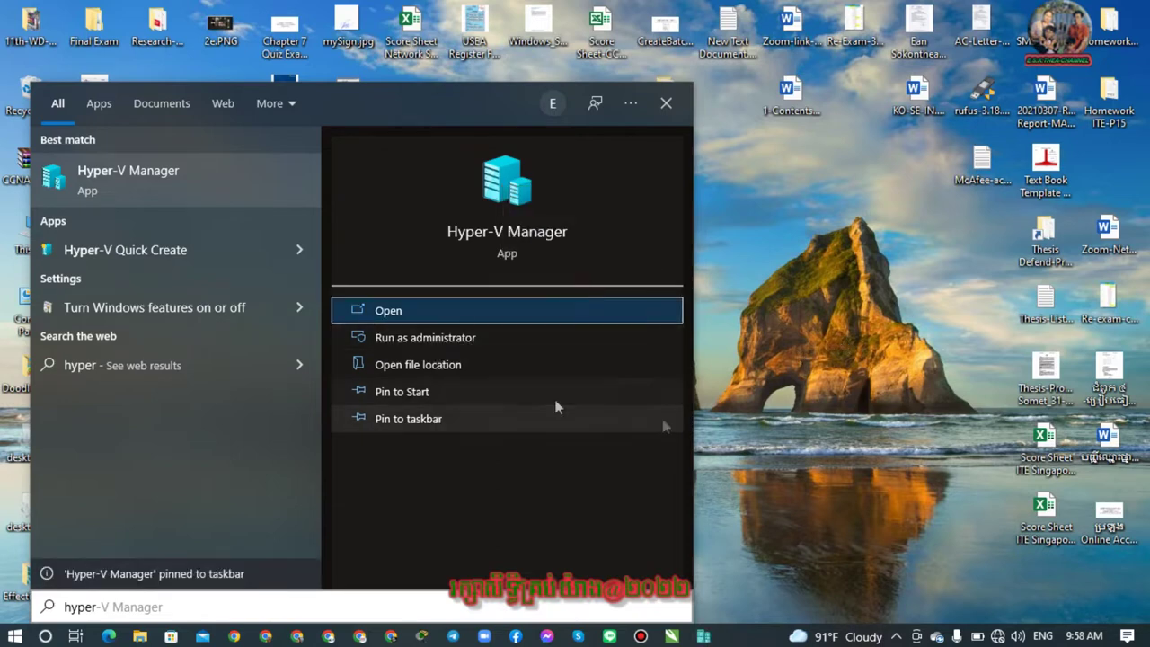
pyautogui.click(512, 186)
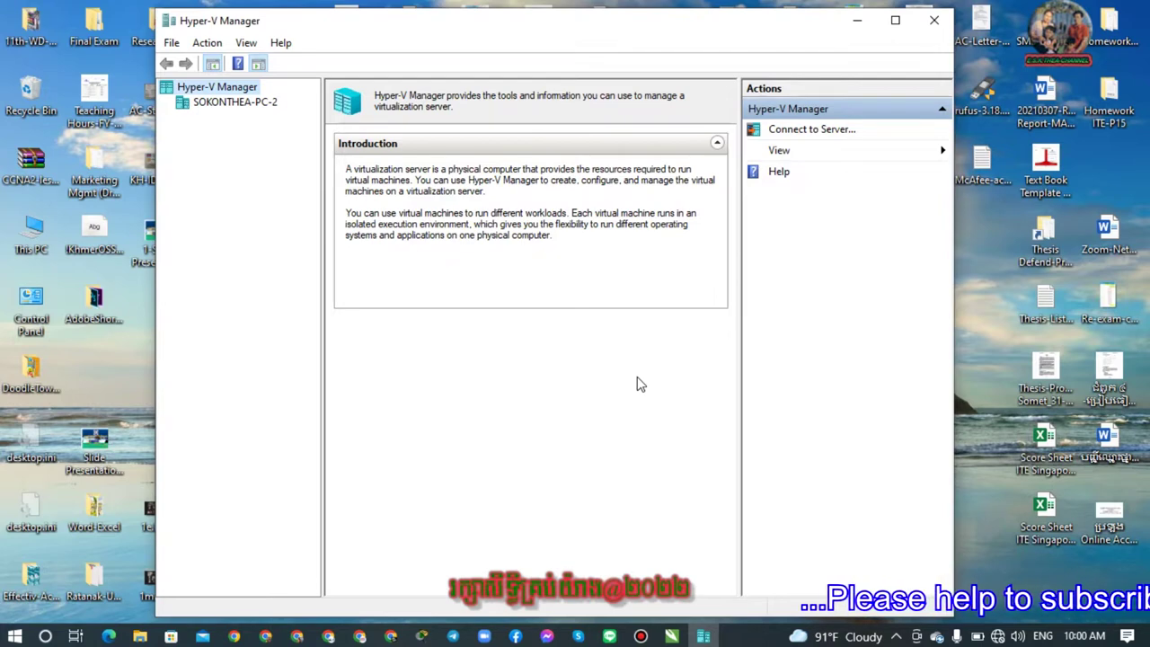
# Start creating a new virtual machine on the local Hyper-V server and name it Win10-VM.
pyautogui.click(266, 103)
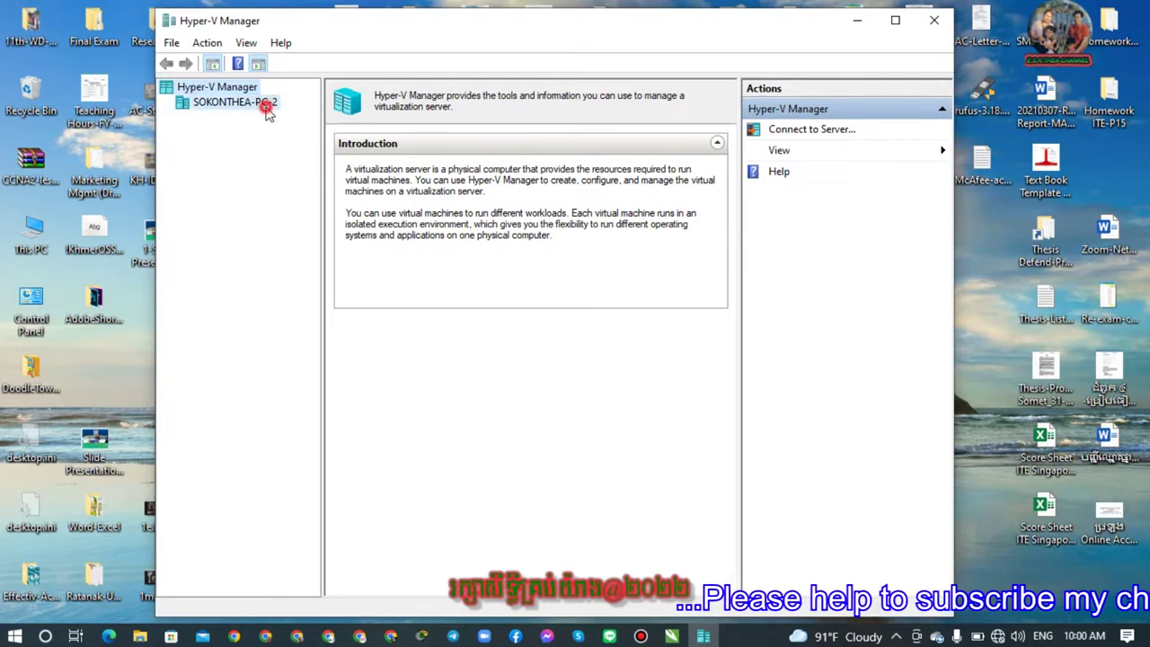
pyautogui.click(212, 103)
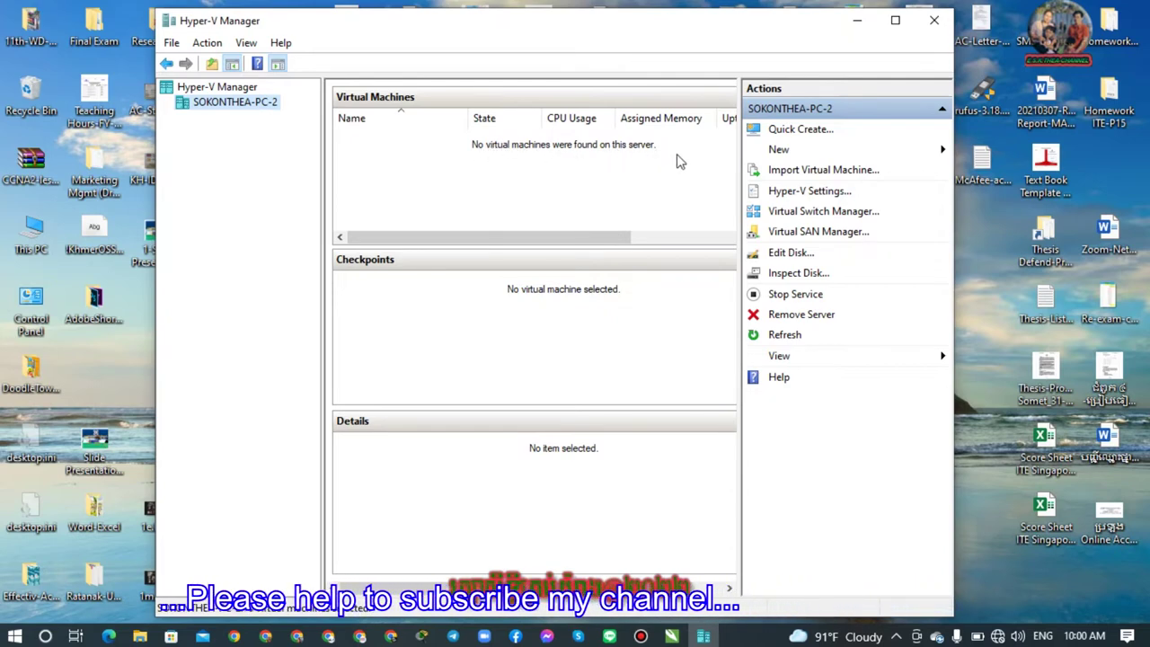
pyautogui.click(789, 151)
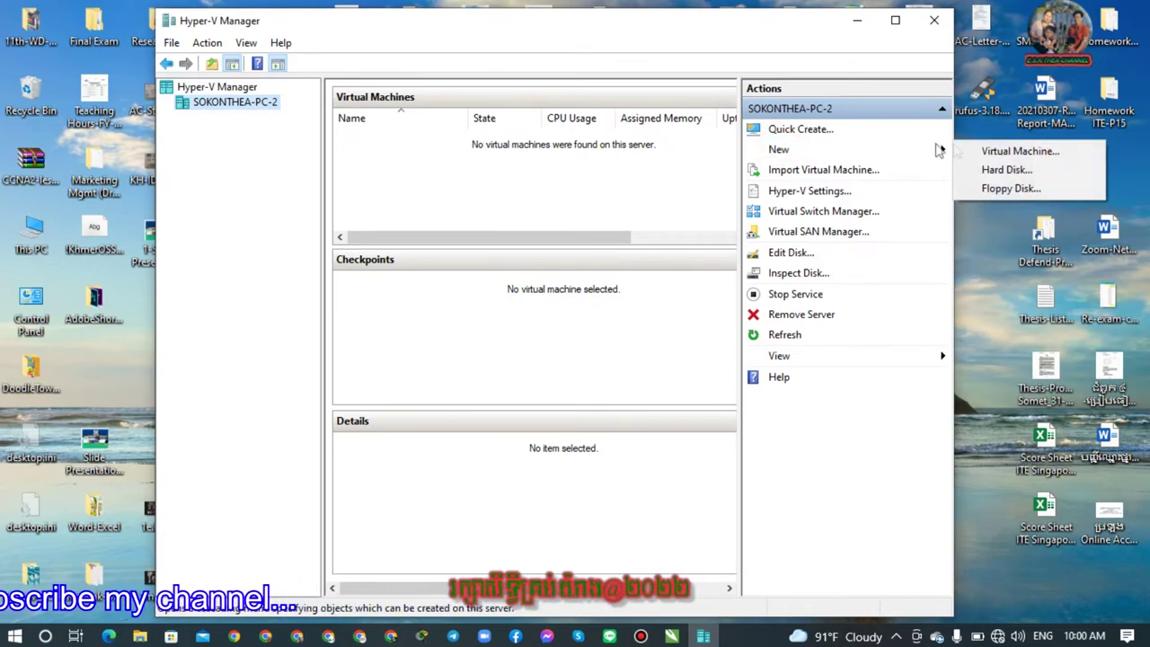
pyautogui.click(997, 151)
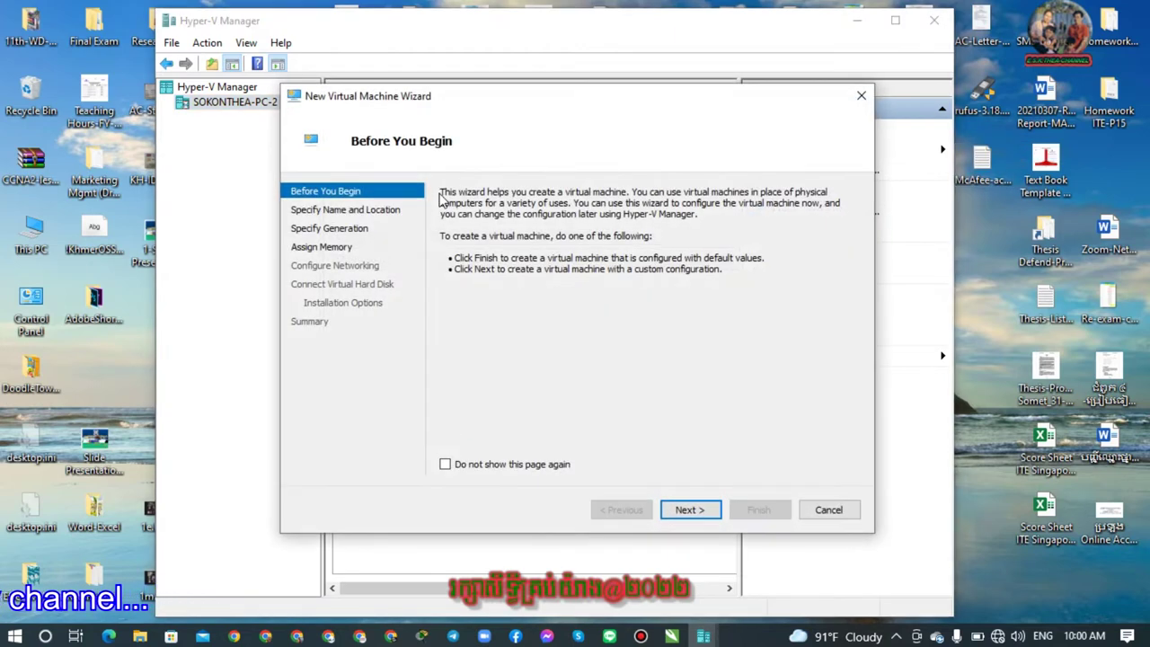
pyautogui.click(690, 509)
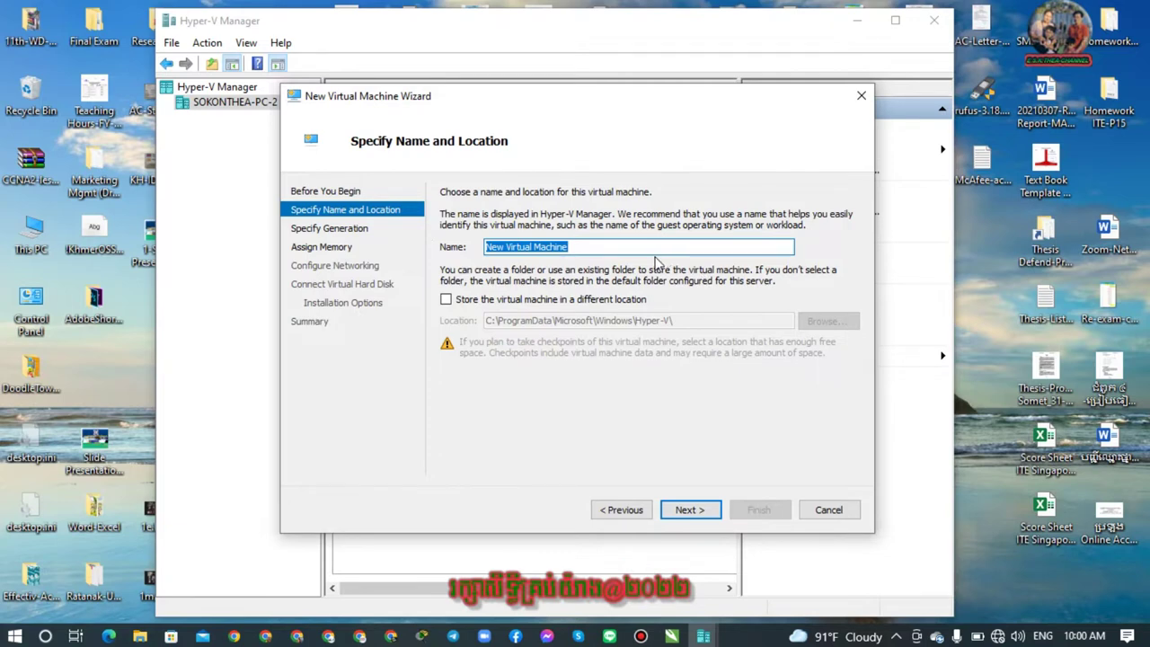
pyautogui.write('Win10-VM')
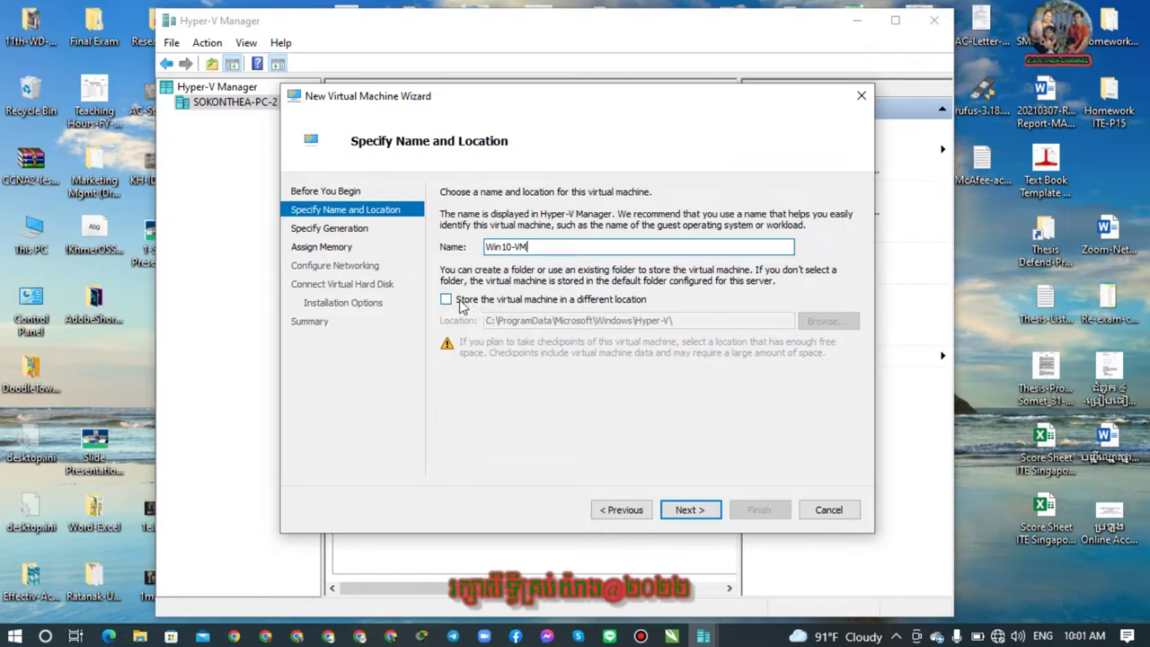
pyautogui.doubleClick(33, 226)
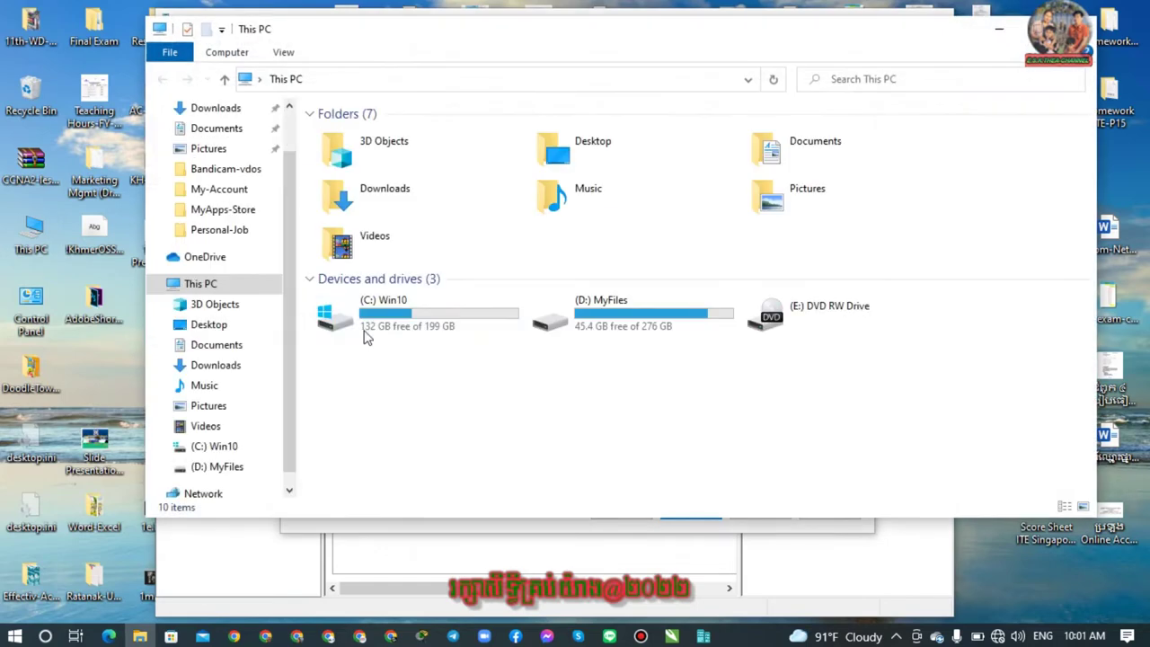
pyautogui.click(422, 310)
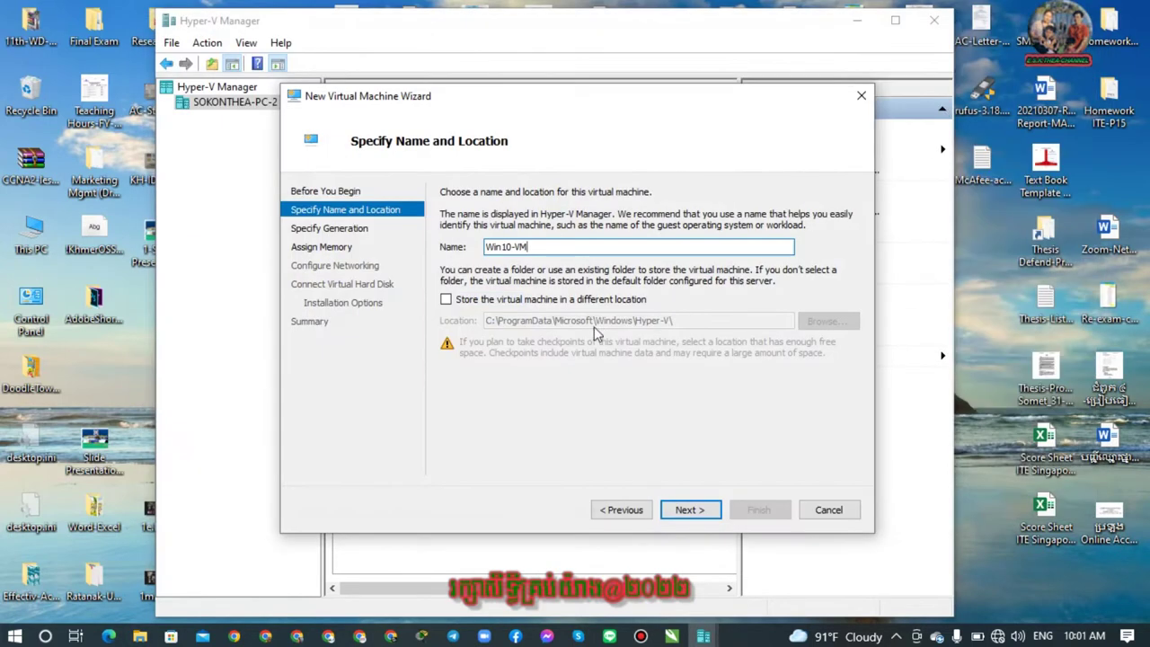
pyautogui.click(446, 299)
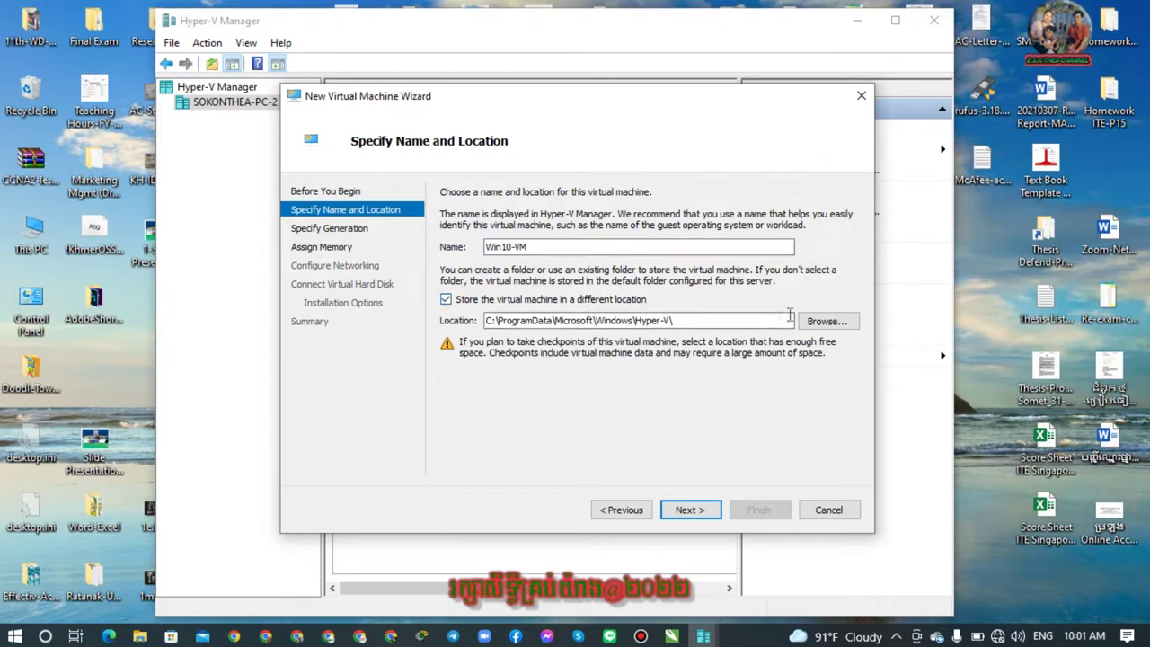
pyautogui.click(825, 322)
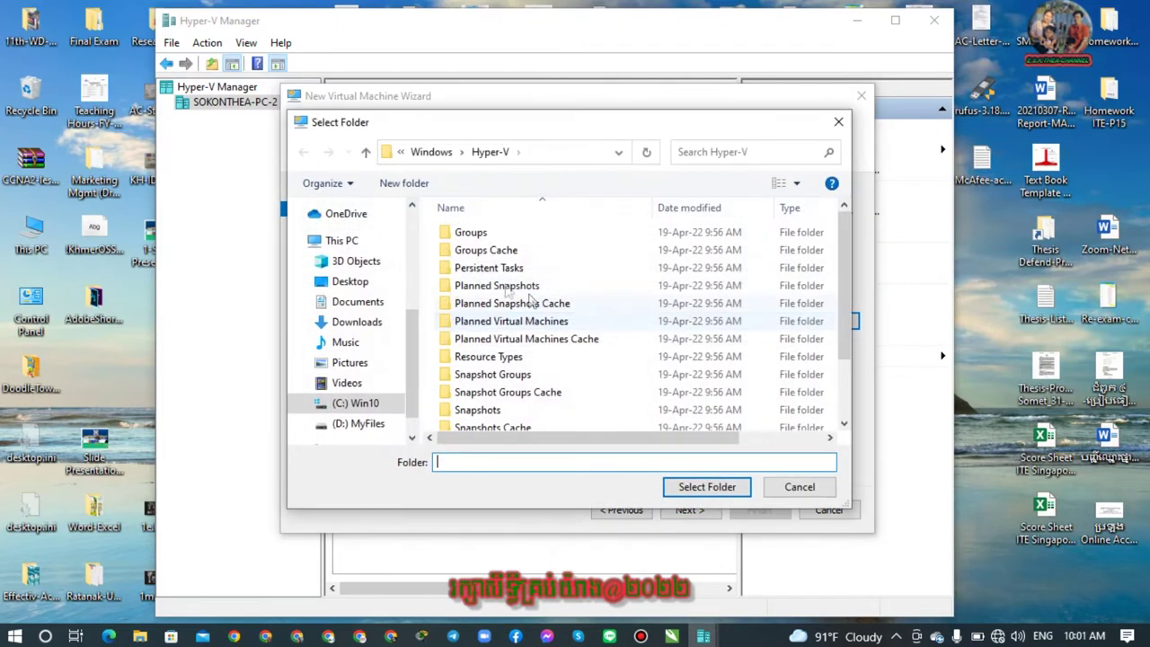
pyautogui.scroll(-1, 419, 367)
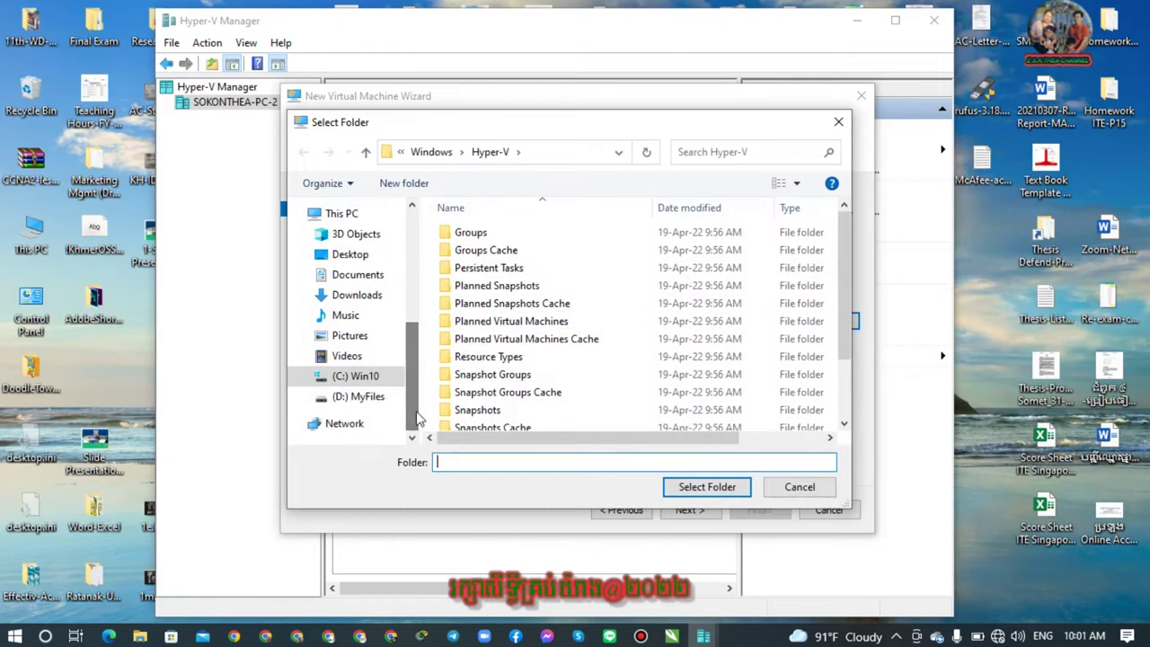
pyautogui.click(371, 402)
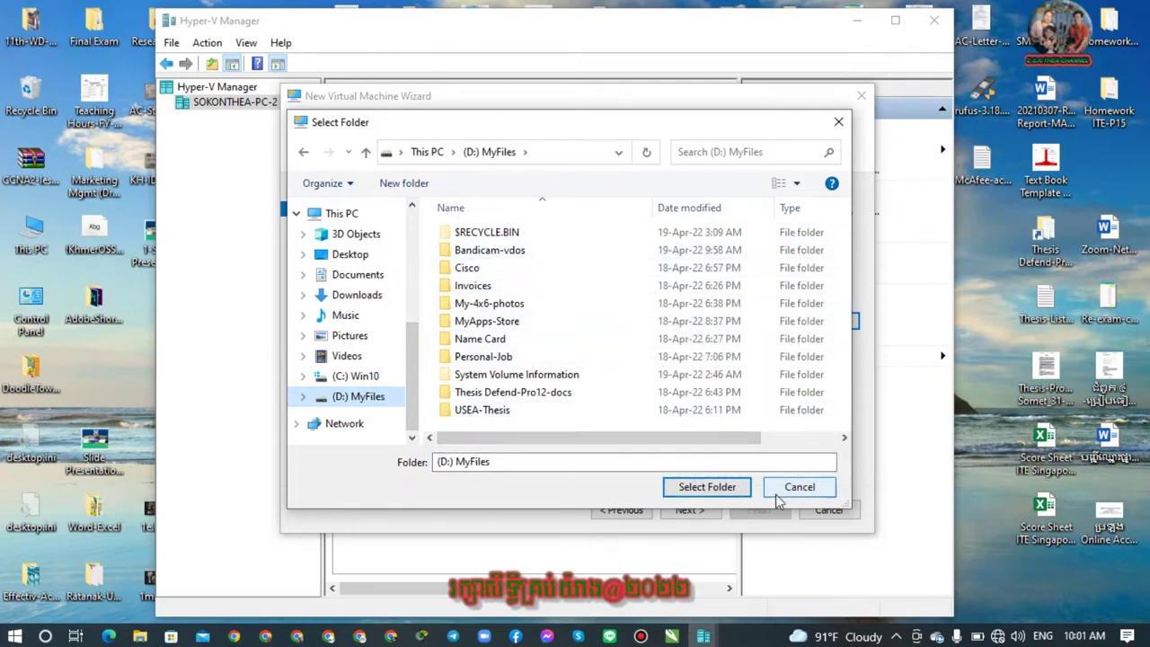
pyautogui.click(838, 122)
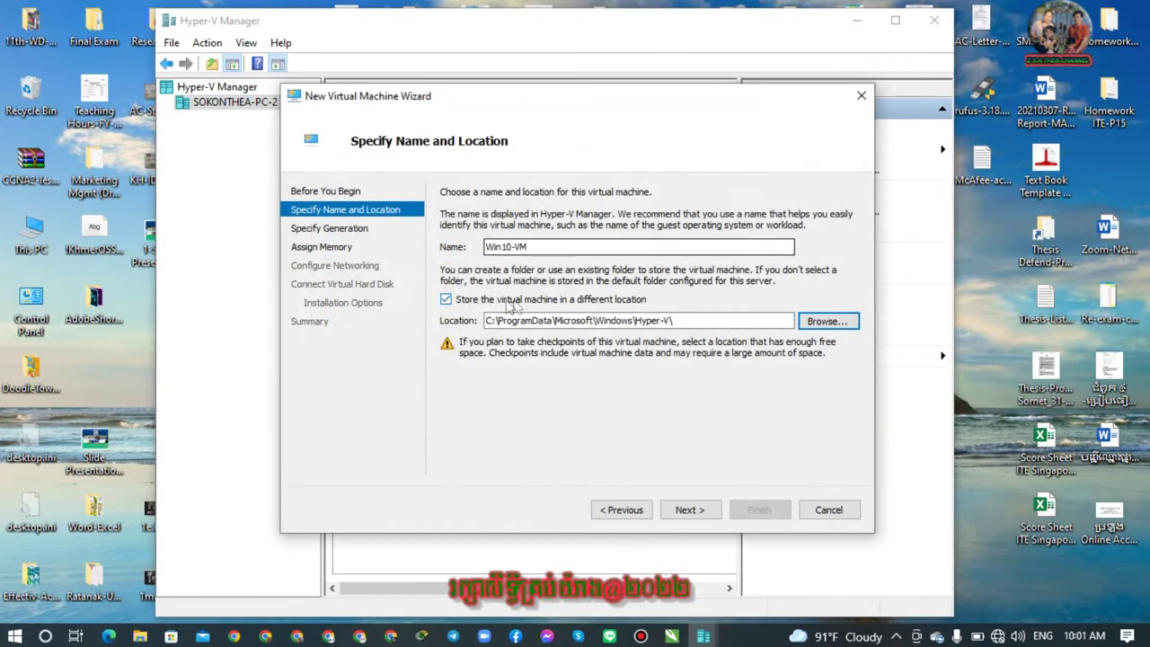
pyautogui.click(463, 302)
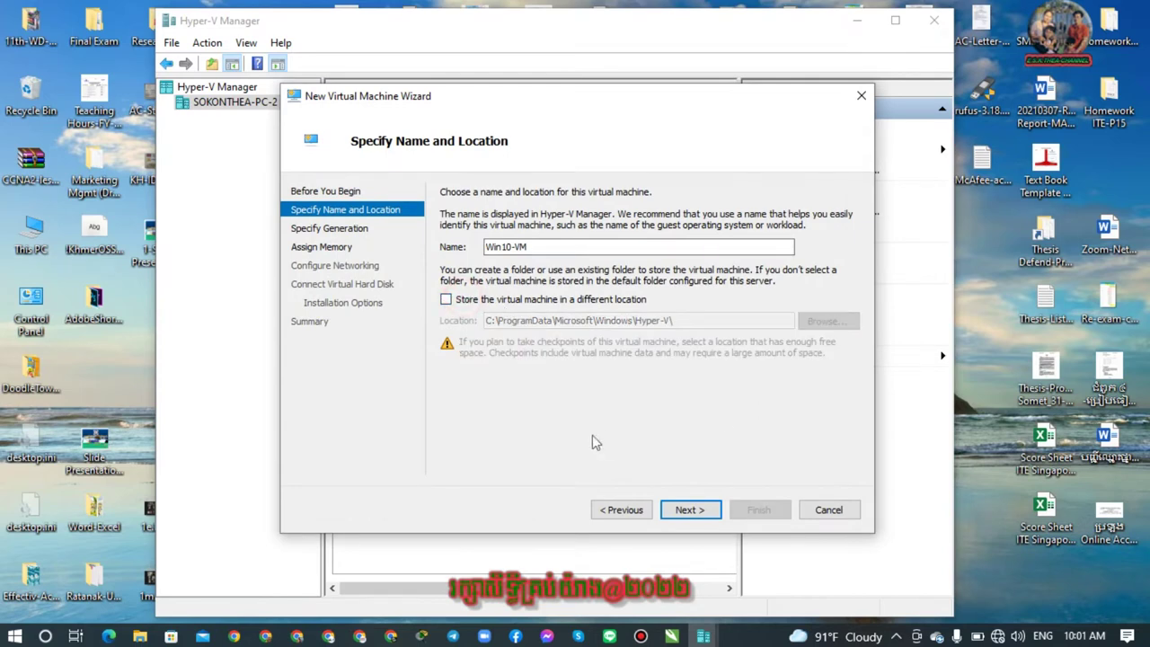
# Accept Generation 1 for the virtual machine and set its startup memory to 3072 MB with Dynamic Memory on.
pyautogui.click(688, 514)
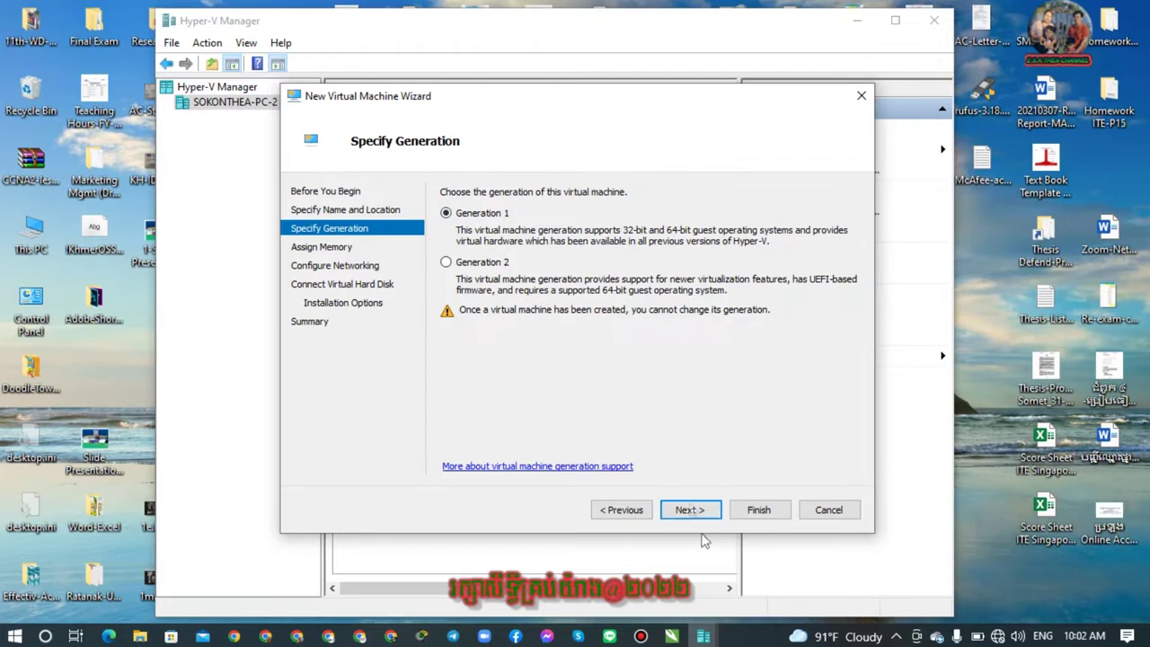
pyautogui.click(682, 510)
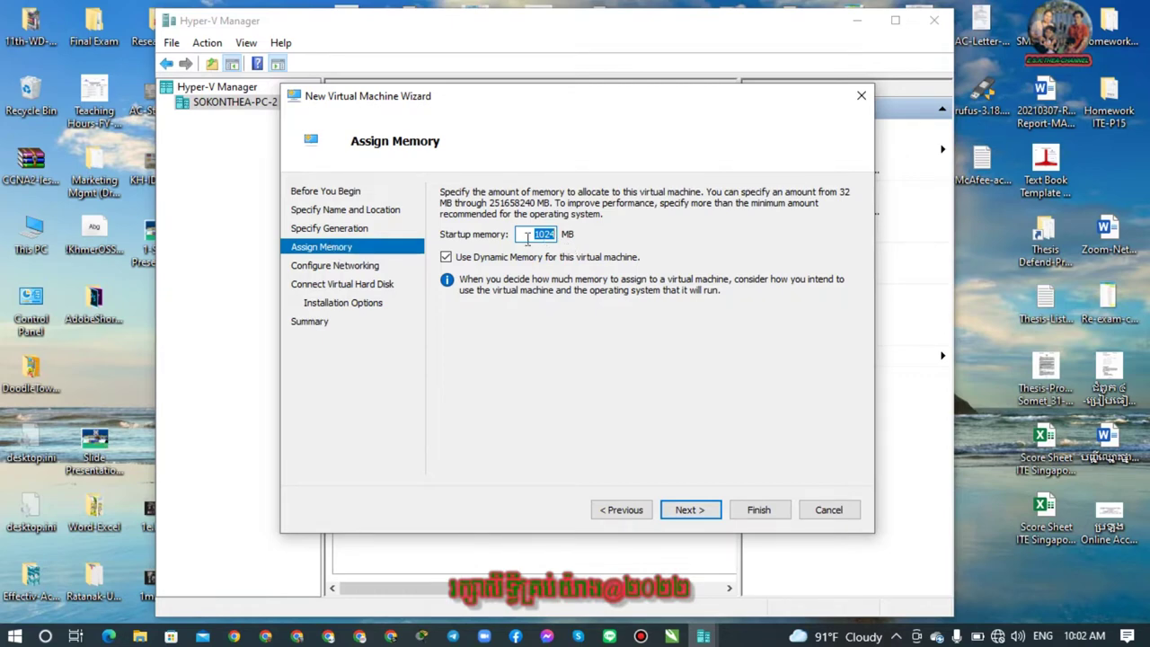
pyautogui.click(531, 236)
pyautogui.doubleClick(532, 236)
pyautogui.click(536, 235)
pyautogui.doubleClick(536, 236)
pyautogui.write('30')
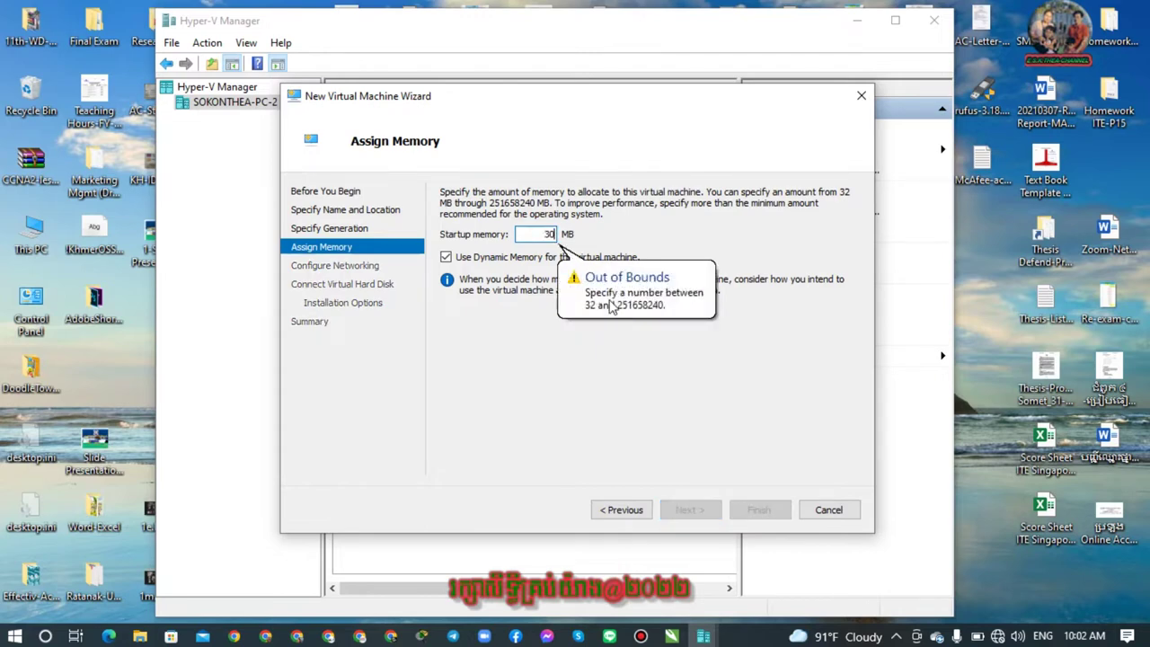
pyautogui.write('72')
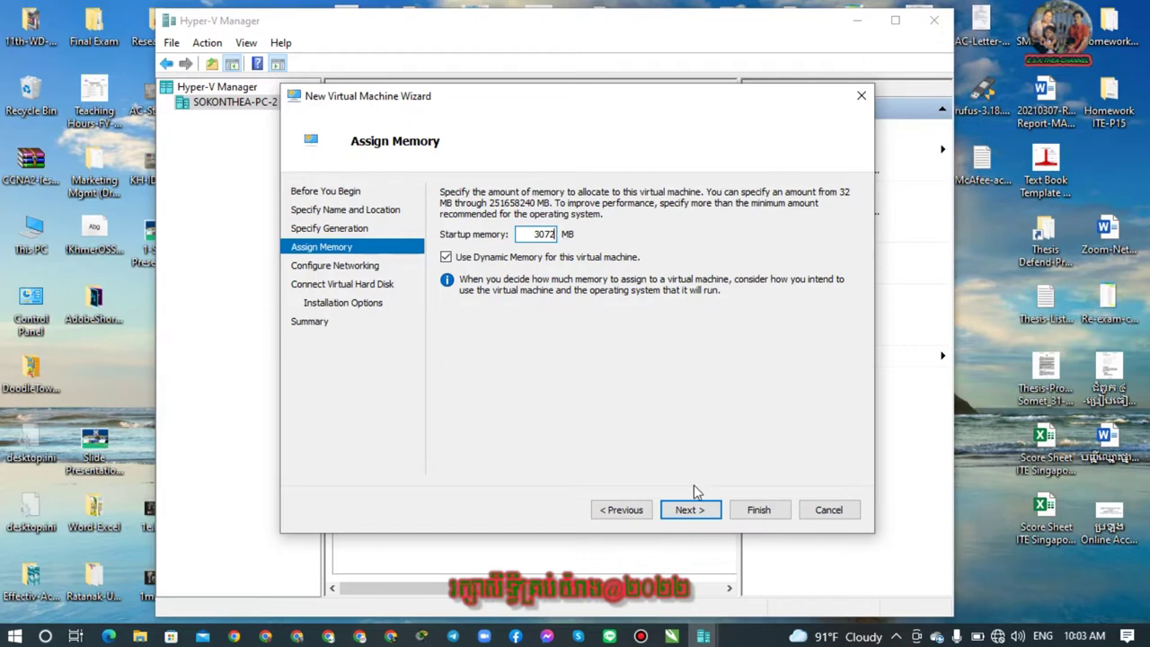
pyautogui.click(686, 512)
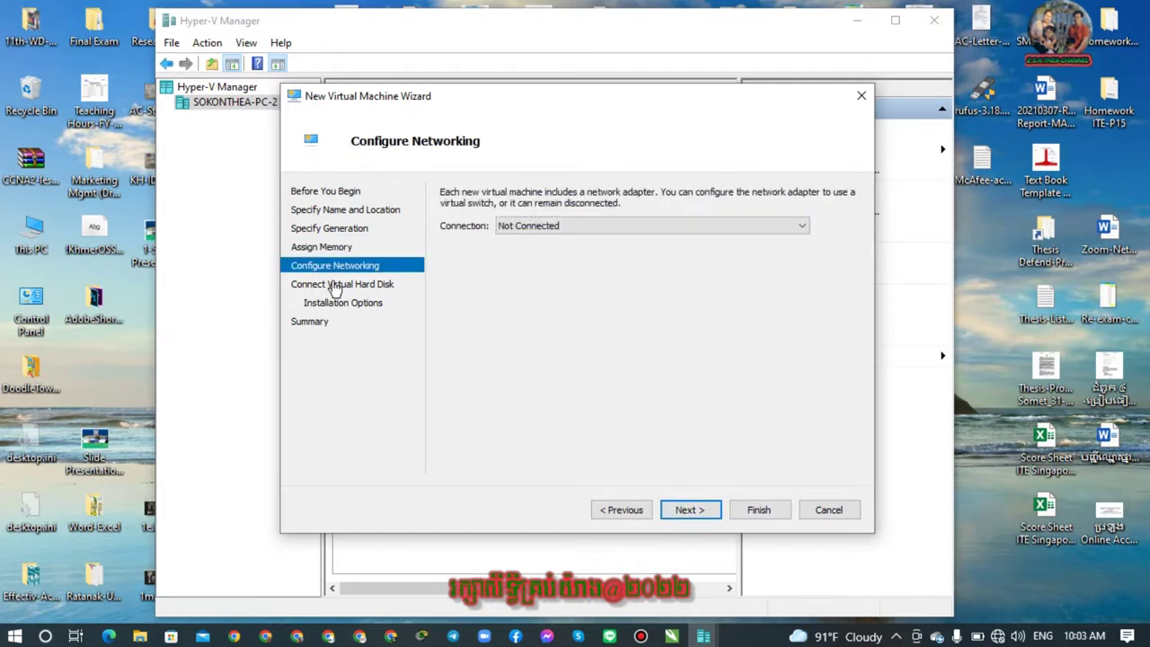
# Check which virtual switch options are offered for the virtual machine's network connection.
pyautogui.click(566, 229)
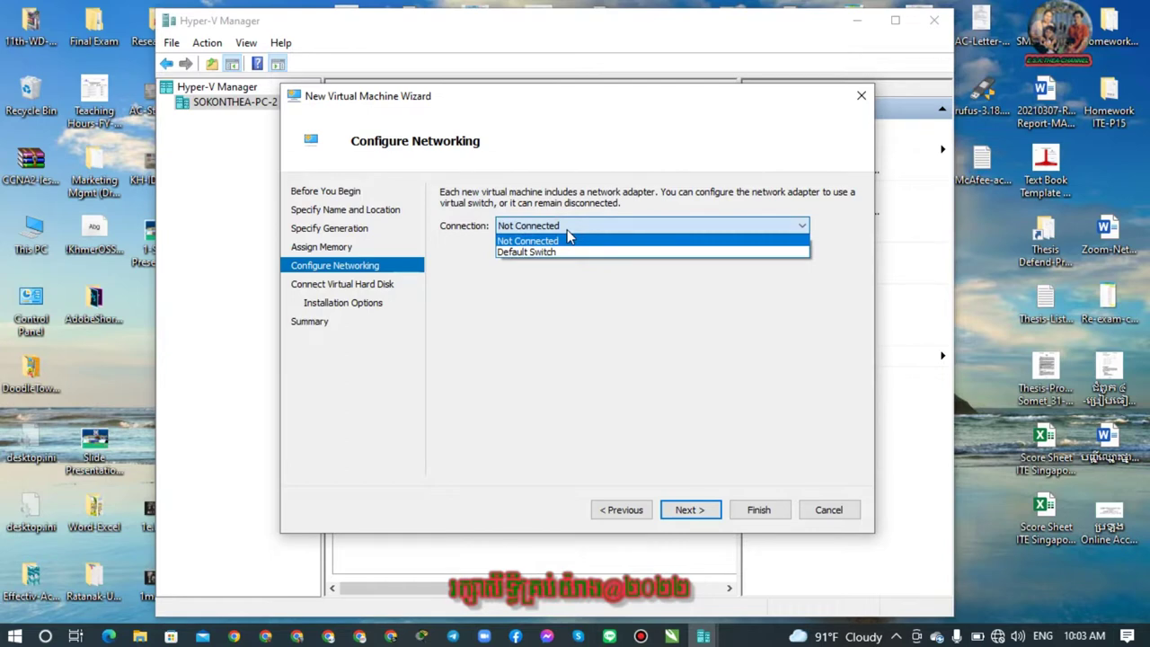
pyautogui.click(577, 226)
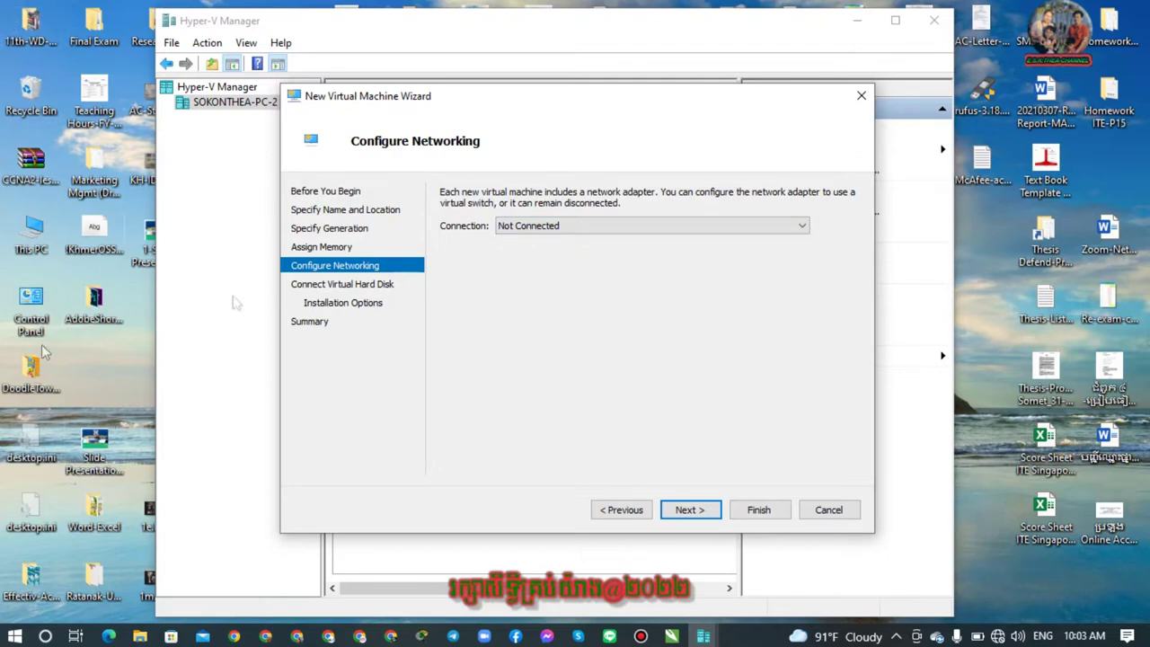
pyautogui.click(539, 231)
pyautogui.click(532, 230)
pyautogui.click(571, 229)
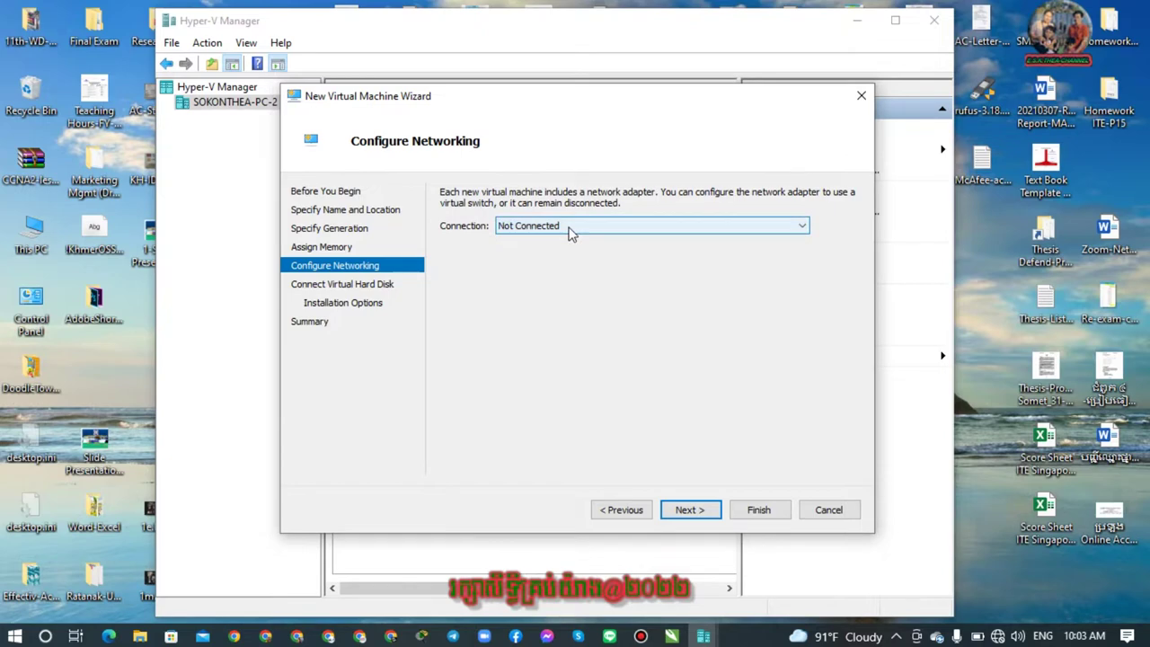
# Connect the virtual machine's network adapter to Default Switch and keep Win10-VM.vhdx as the new virtual hard disk's name.
pyautogui.click(534, 252)
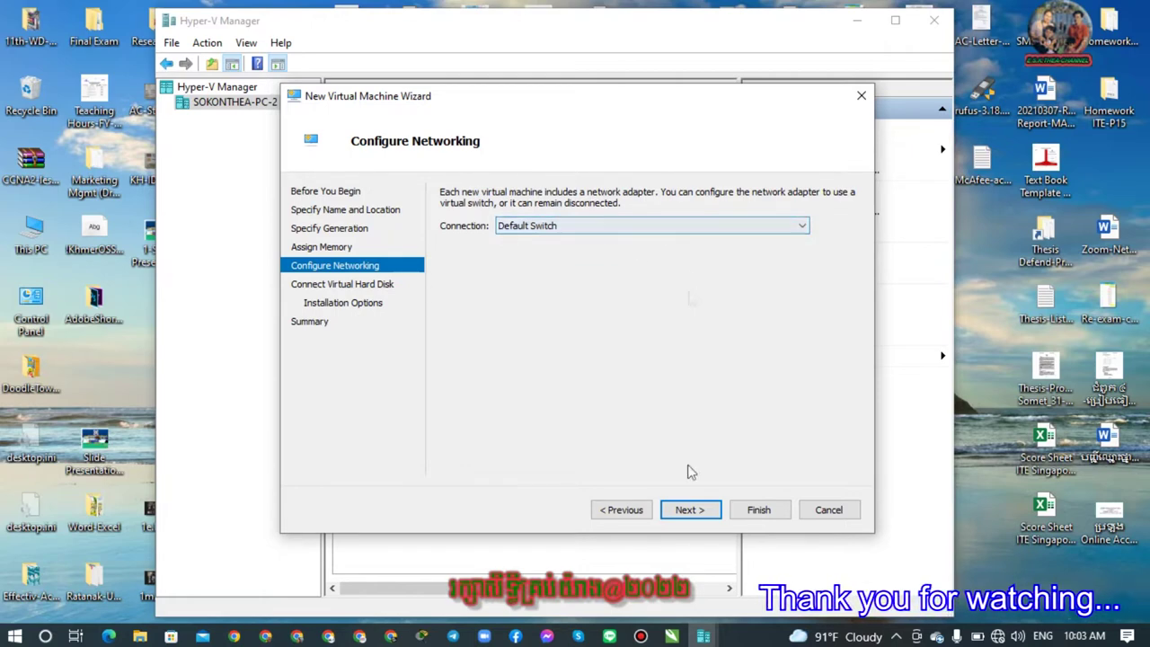
pyautogui.click(690, 509)
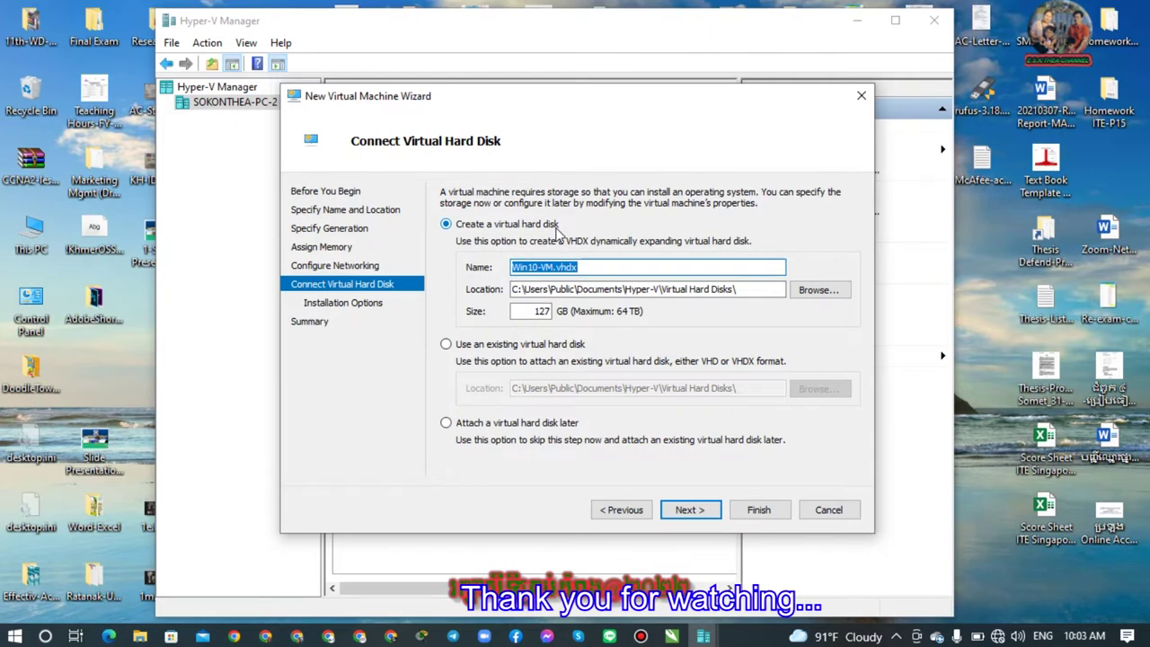
pyautogui.click(575, 266)
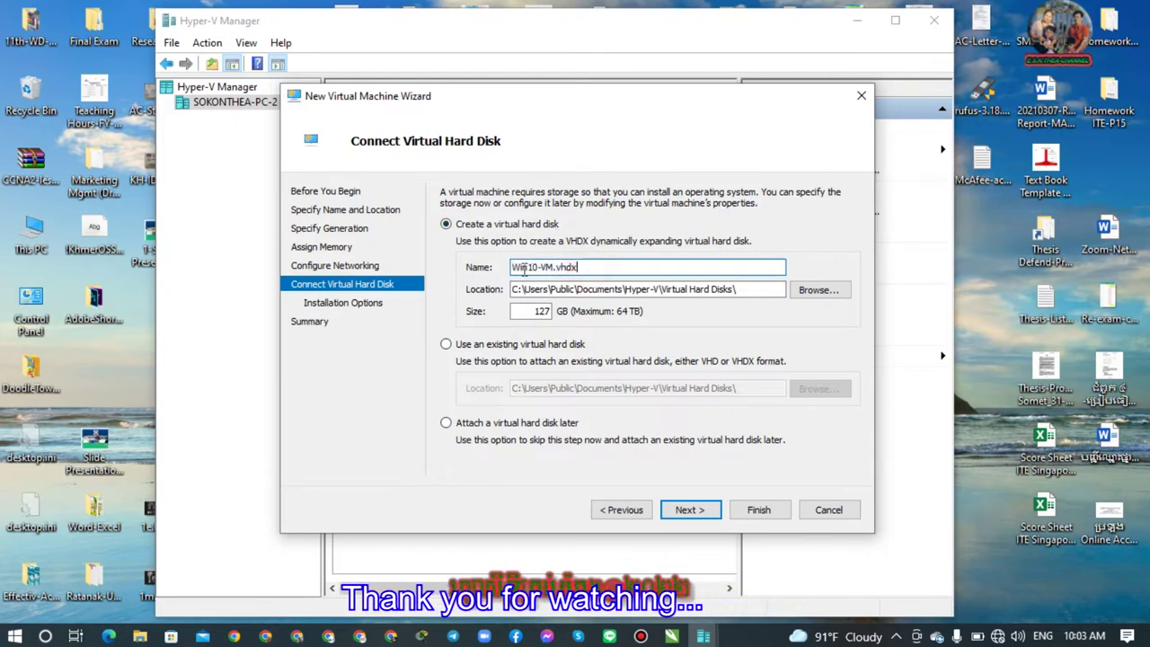
pyautogui.moveTo(553, 267); pyautogui.dragTo(591, 267)
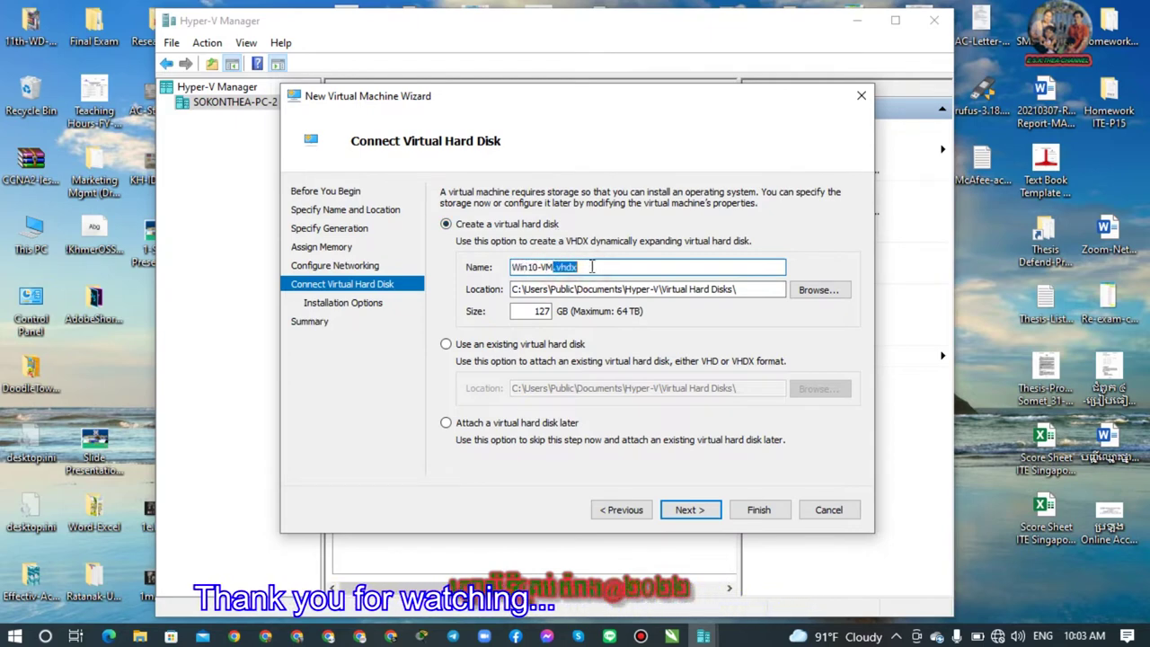
pyautogui.click(592, 267)
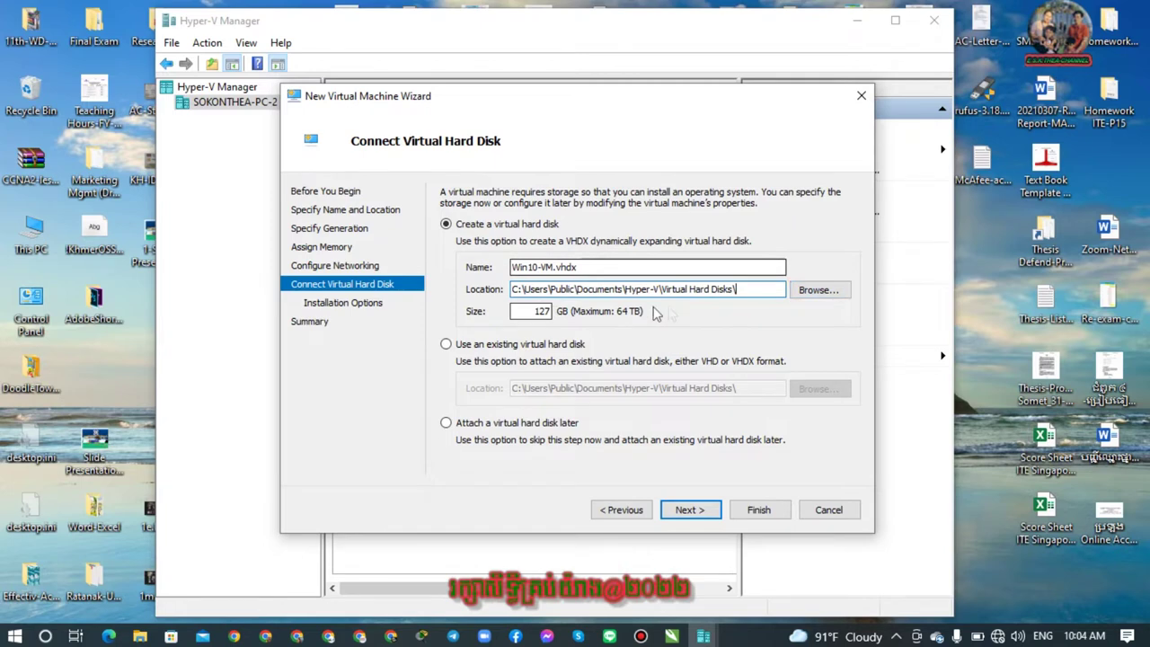
# Try 60 GB and 80 GB as the size of the new virtual hard disk.
pyautogui.doubleClick(537, 311)
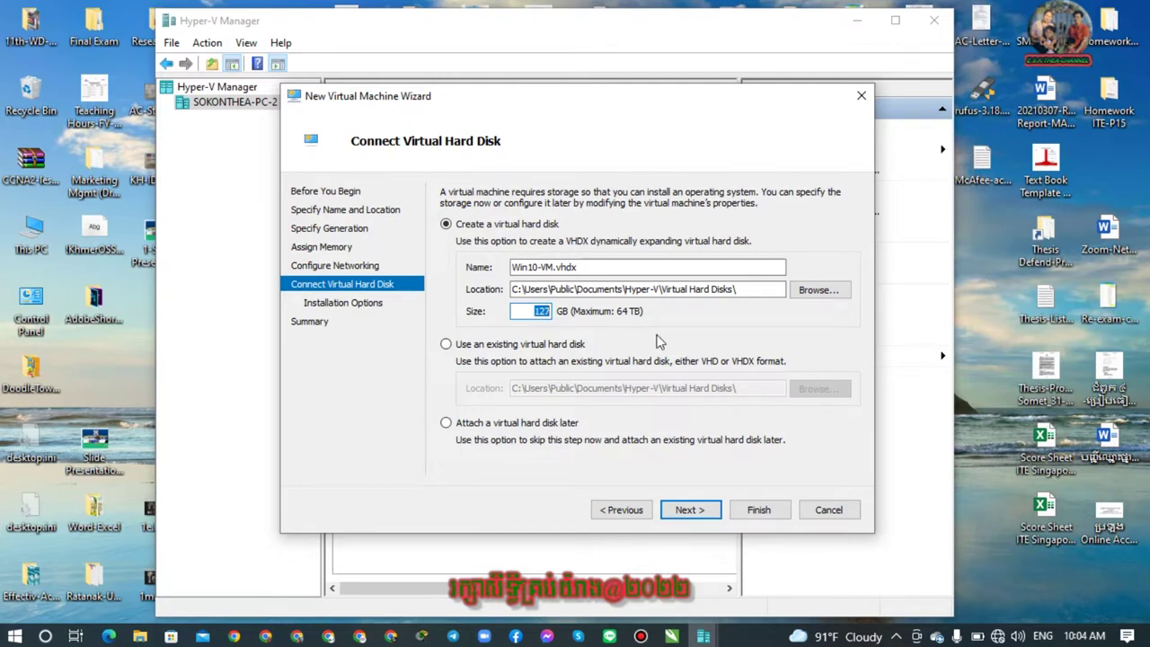
pyautogui.write('6')
pyautogui.write('0')
pyautogui.press('BackSpace')
pyautogui.press('BackSpace')
pyautogui.write('8')
pyautogui.write('0')
pyautogui.press('BackSpace')
pyautogui.press('BackSpace')
# Confirm the new virtual hard disk's size and continue to the installation options.
pyautogui.doubleClick(533, 310)
pyautogui.click(546, 311)
pyautogui.doubleClick(532, 313)
pyautogui.click(534, 313)
pyautogui.click(691, 510)
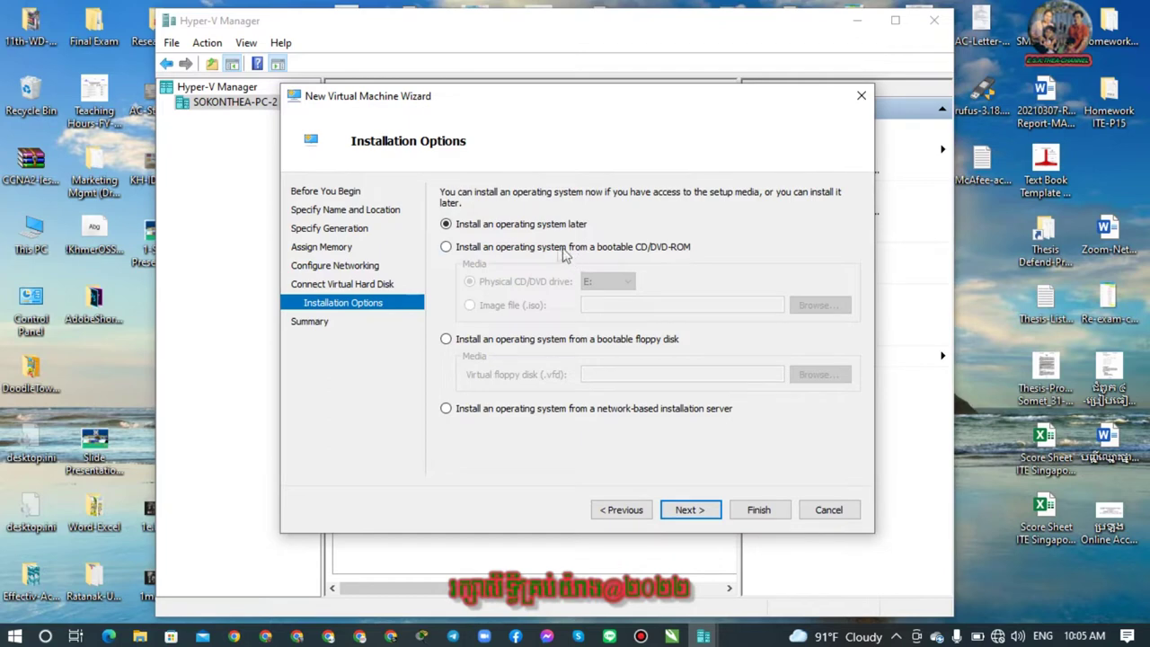
# Set the operating system to install from the image file Win10_Pro_21H1x64-Jun-2021_Getintopc.com.iso in D:\MyApps-Store\OS Soft.
pyautogui.click(509, 255)
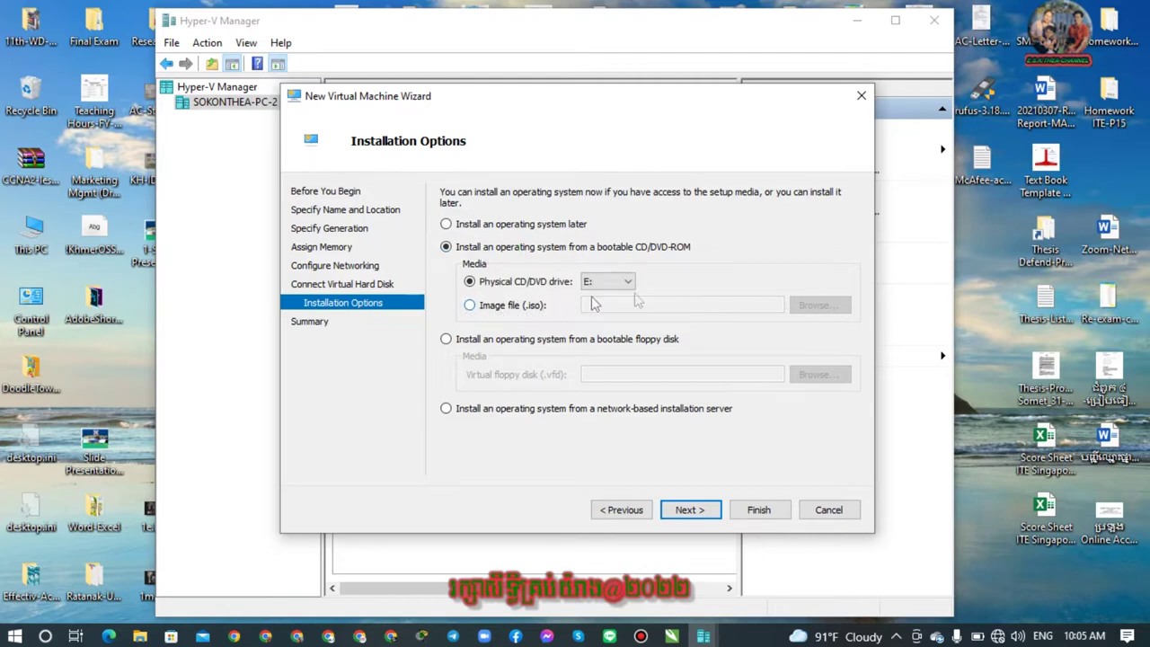
pyautogui.click(487, 311)
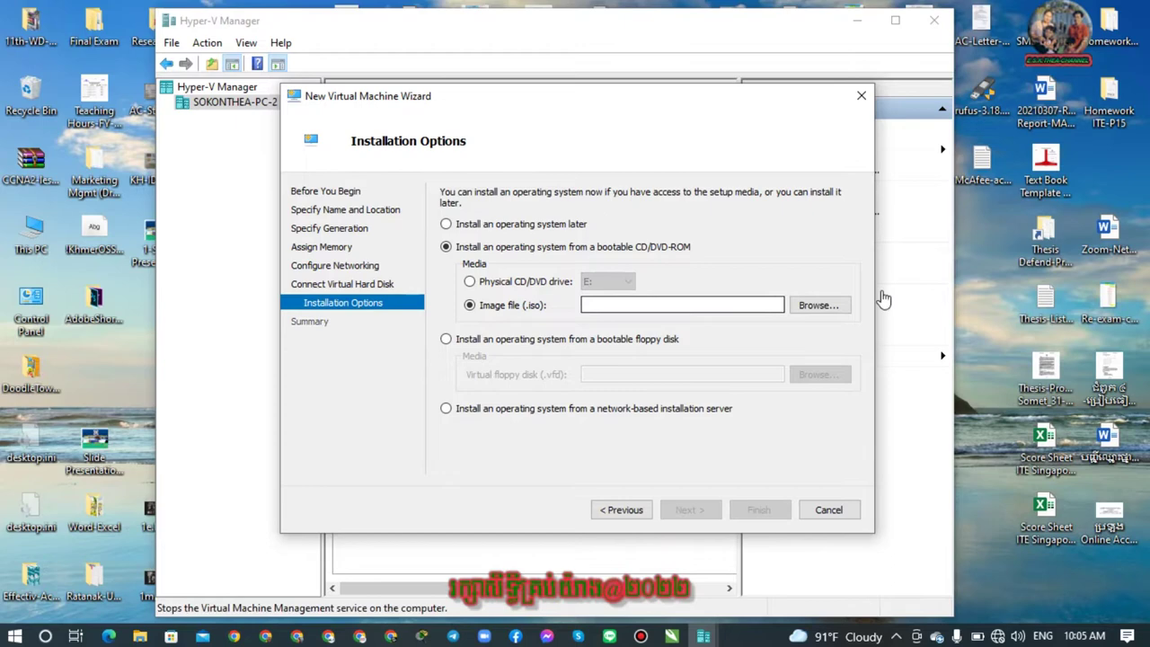
pyautogui.click(814, 306)
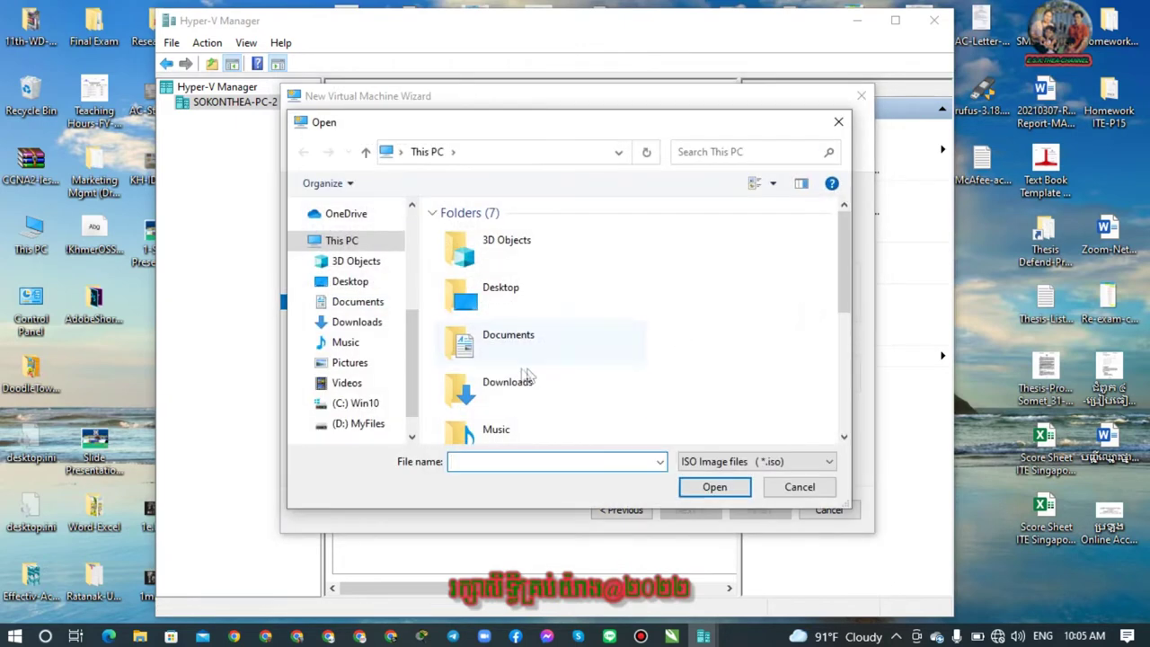
pyautogui.click(370, 423)
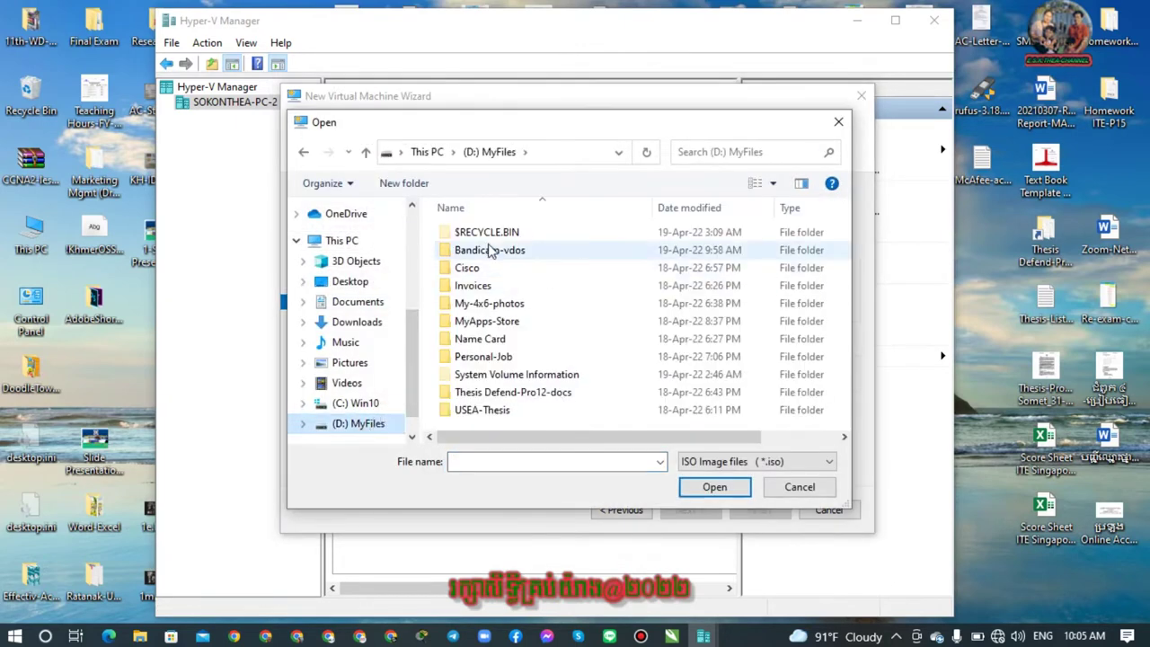
pyautogui.doubleClick(497, 325)
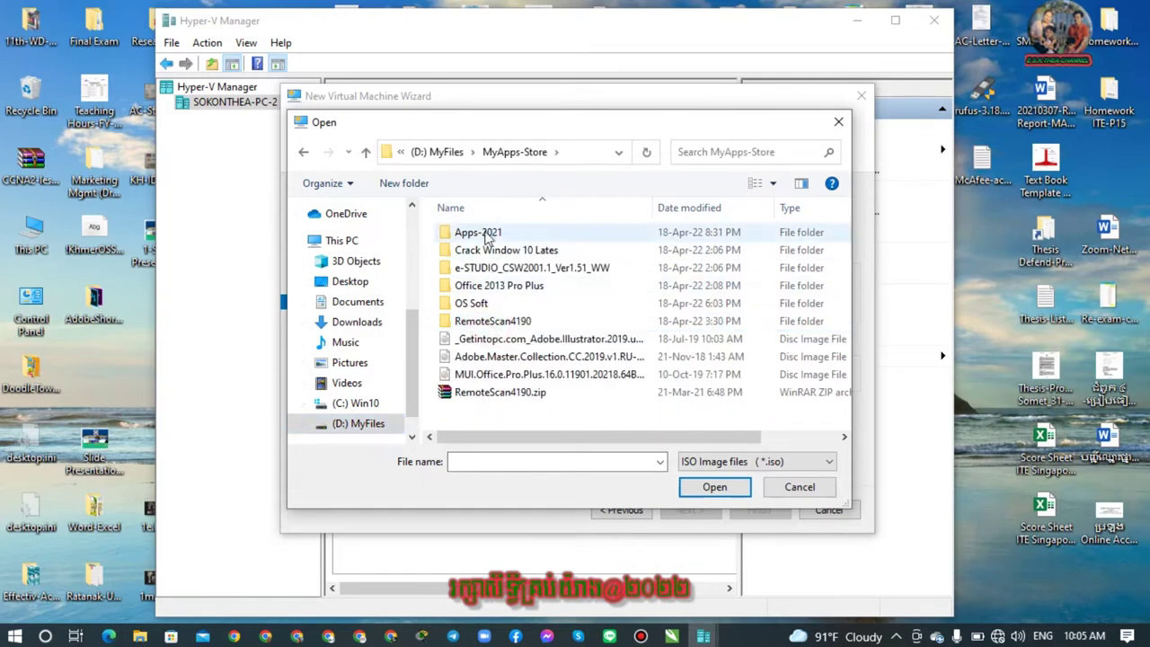
pyautogui.doubleClick(483, 306)
pyautogui.moveTo(844, 278); pyautogui.dragTo(831, 396)
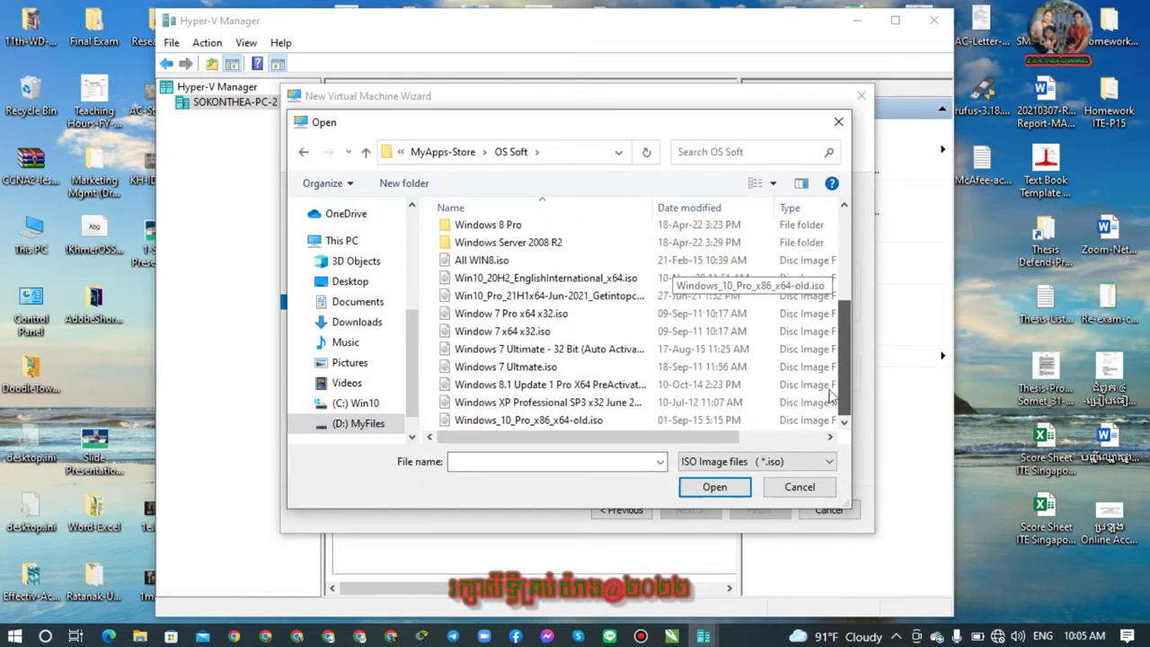
pyautogui.click(508, 298)
pyautogui.click(716, 488)
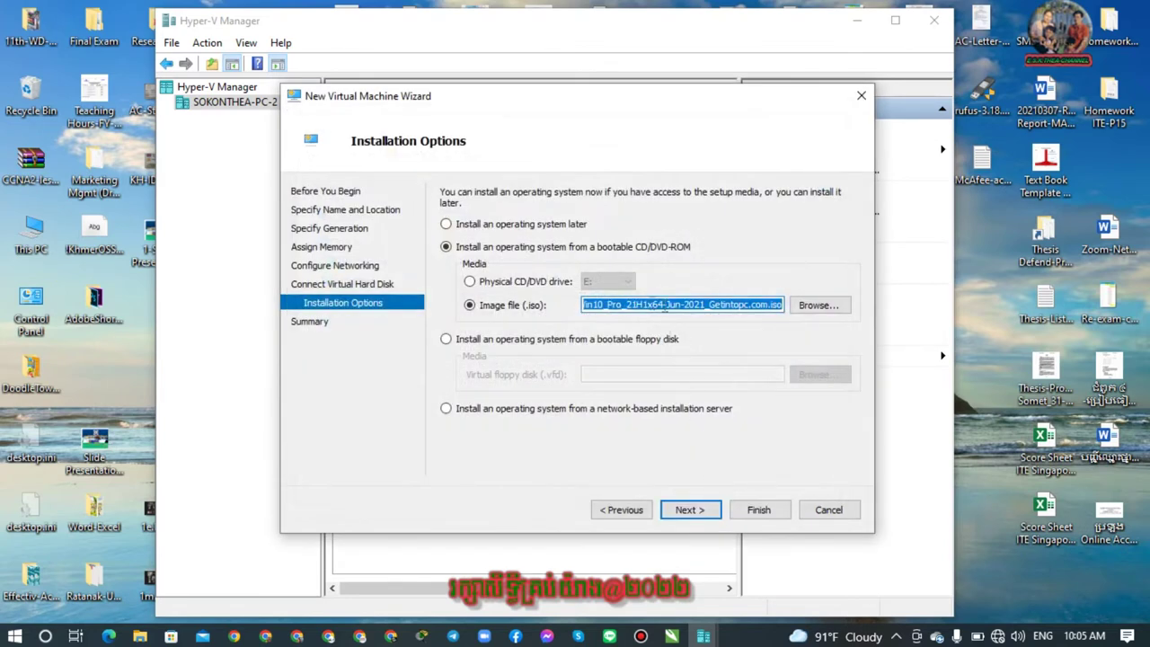
pyautogui.click(690, 510)
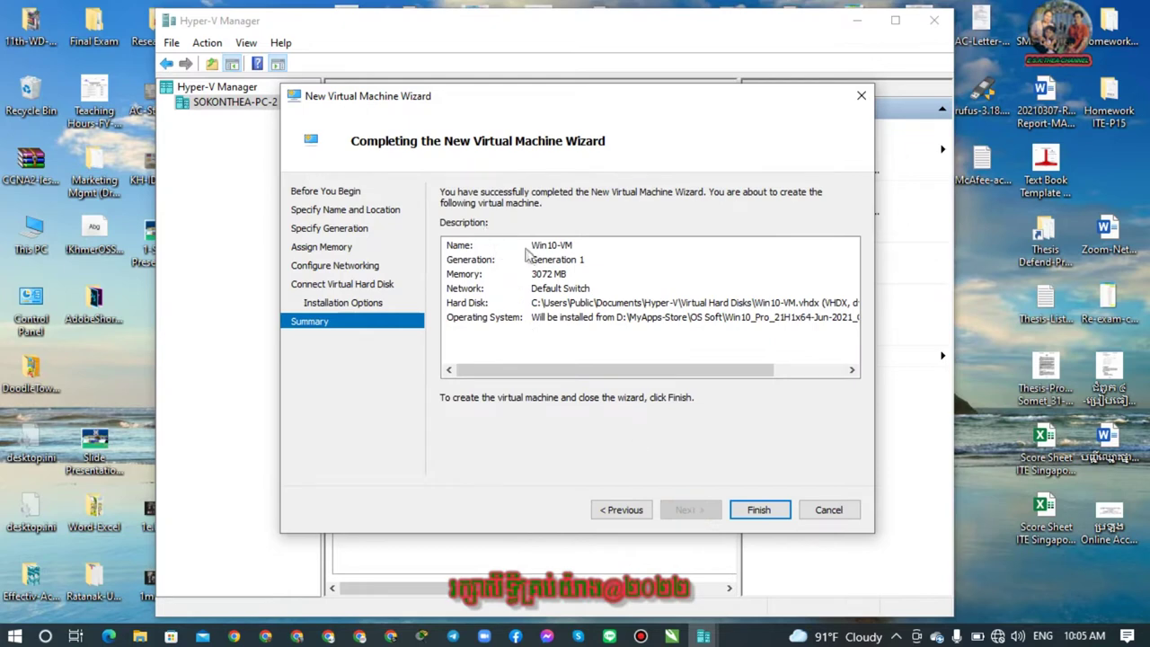
# Review the name, generation, memory, network, hard disk and operating system in the summary and finish creating the virtual machine.
pyautogui.click(557, 248)
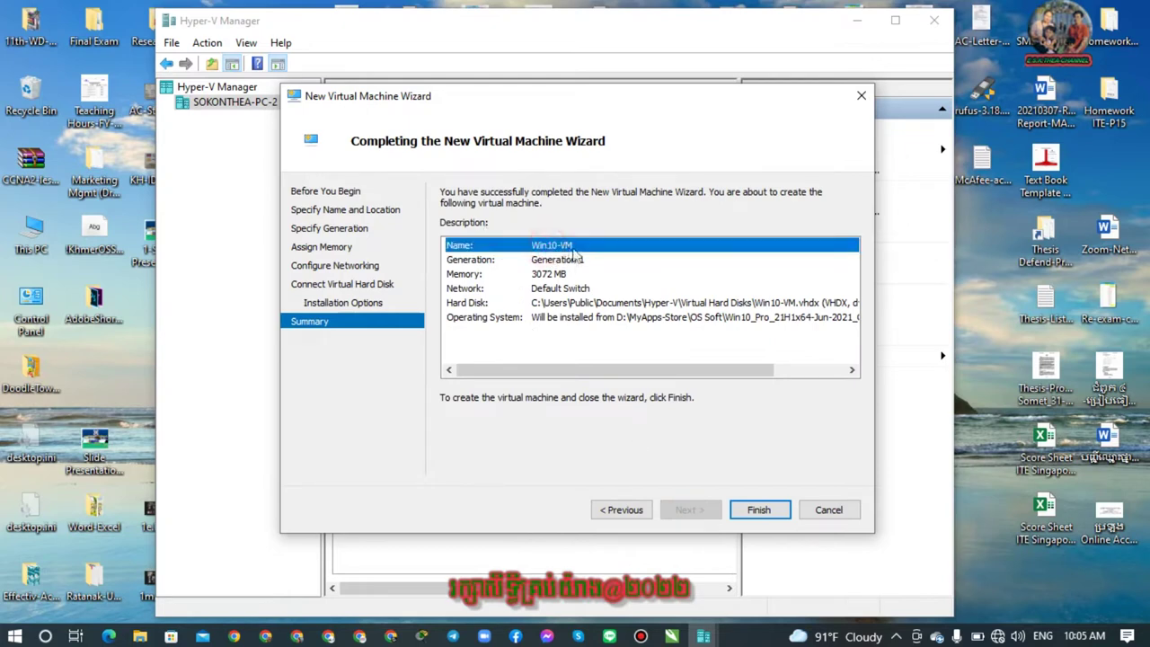
pyautogui.click(564, 261)
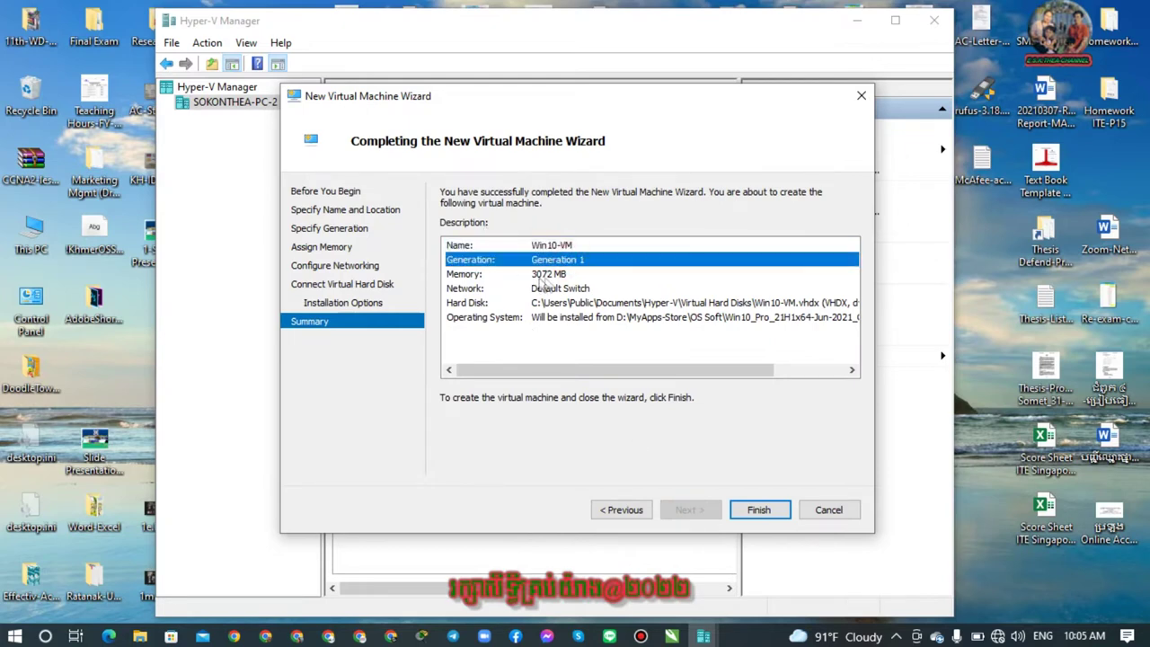
pyautogui.click(548, 275)
pyautogui.click(556, 289)
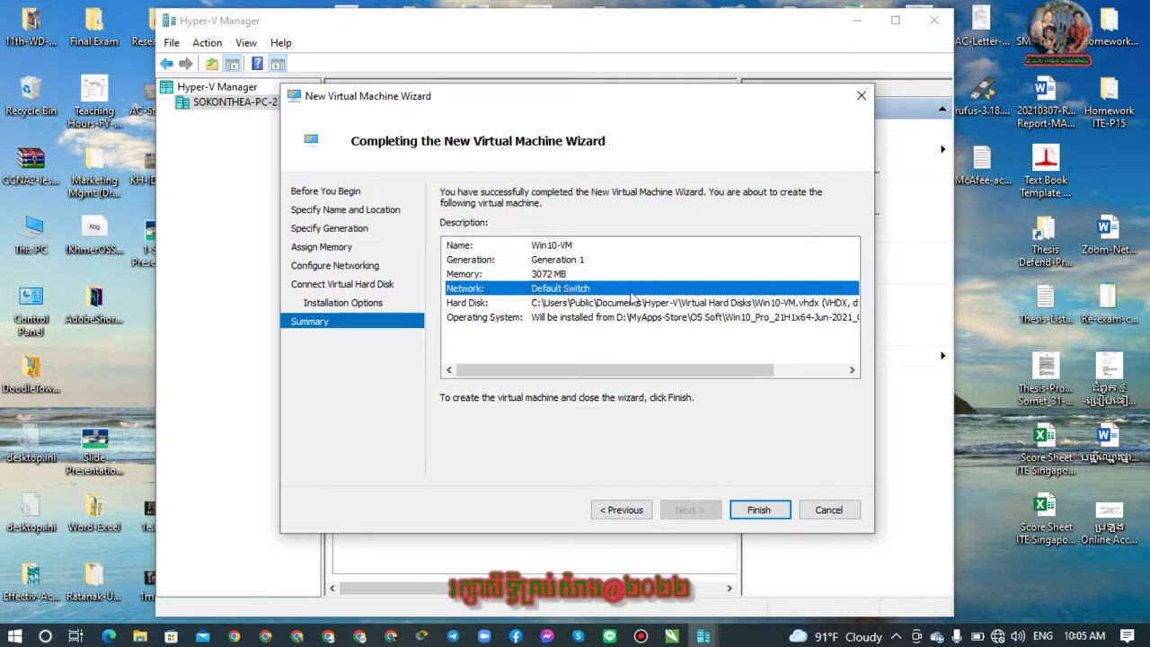
pyautogui.click(588, 305)
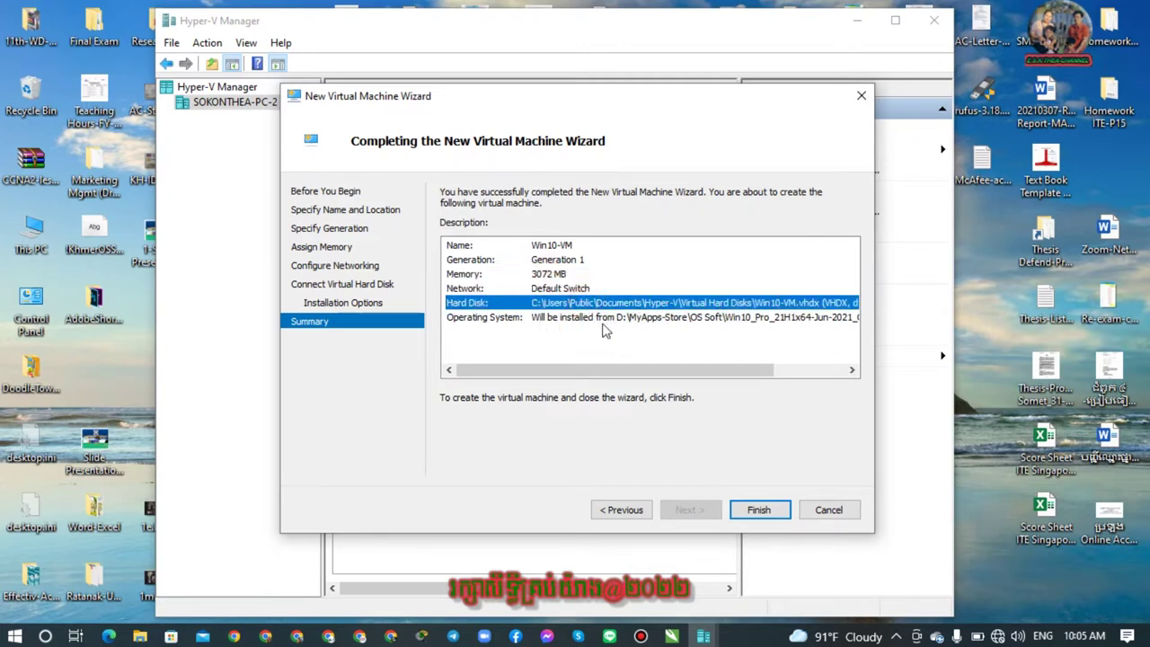
pyautogui.click(774, 319)
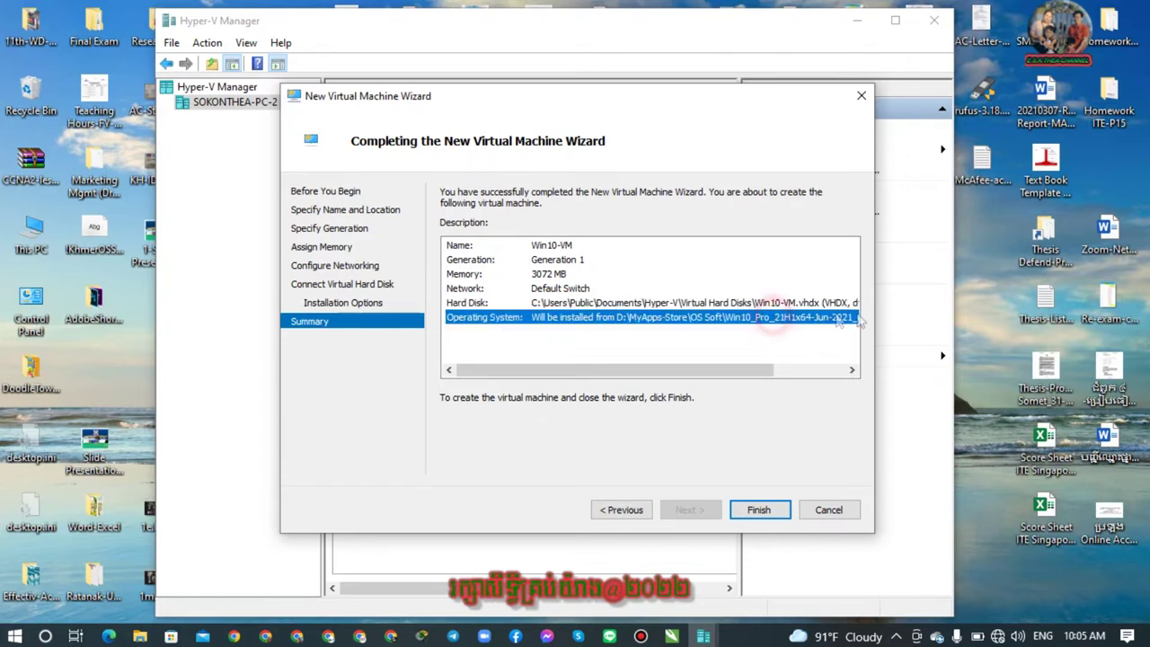
pyautogui.click(757, 512)
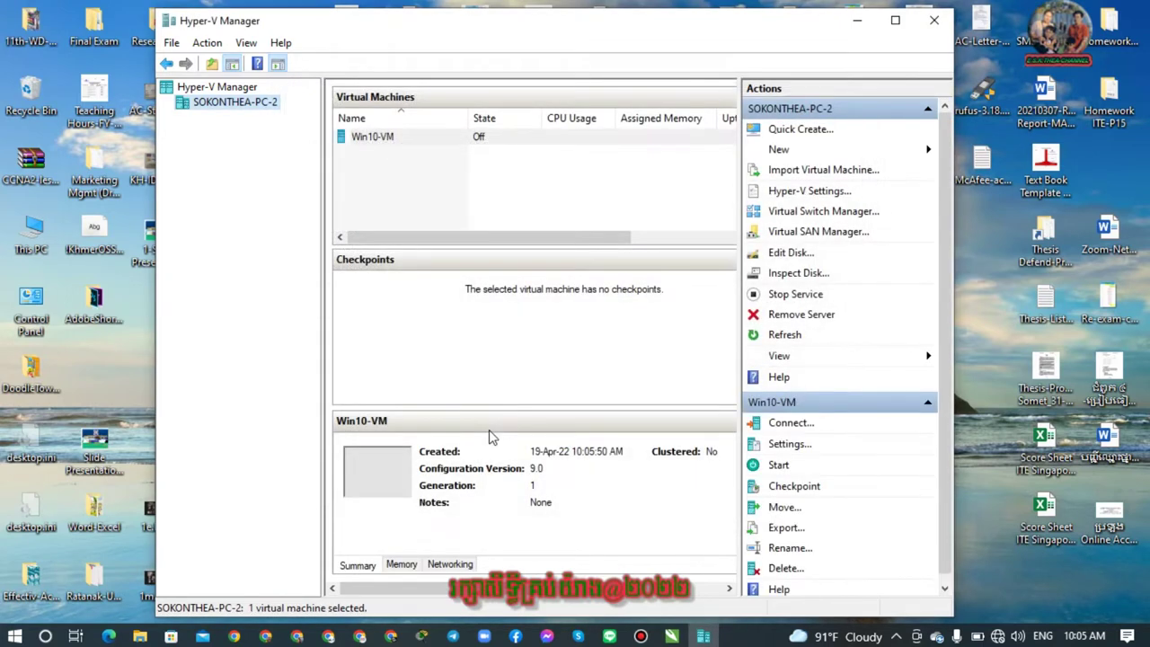
# Maximize the manager window and select the Win10-VM virtual machine in the list.
pyautogui.click(895, 20)
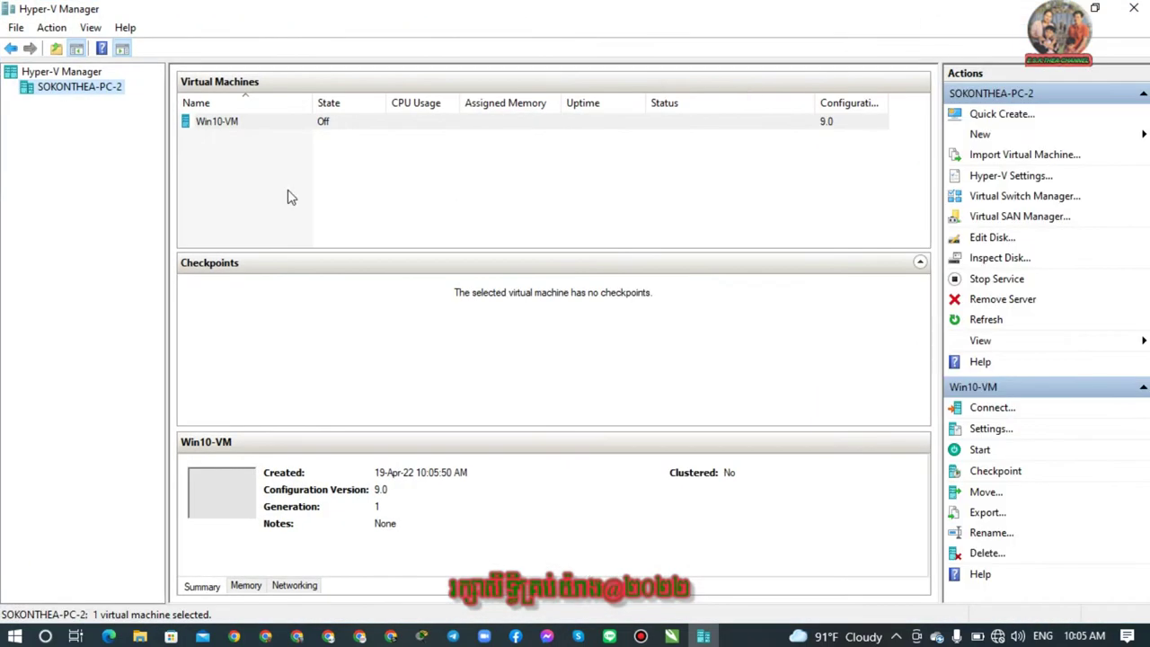
pyautogui.click(215, 122)
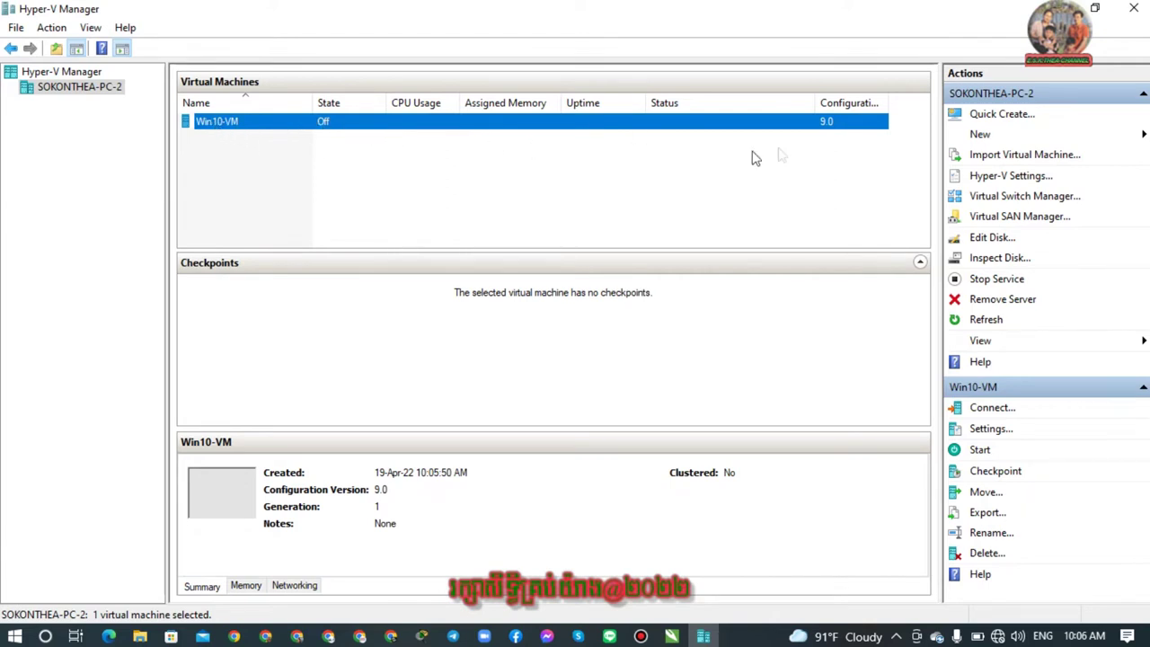
pyautogui.click(978, 137)
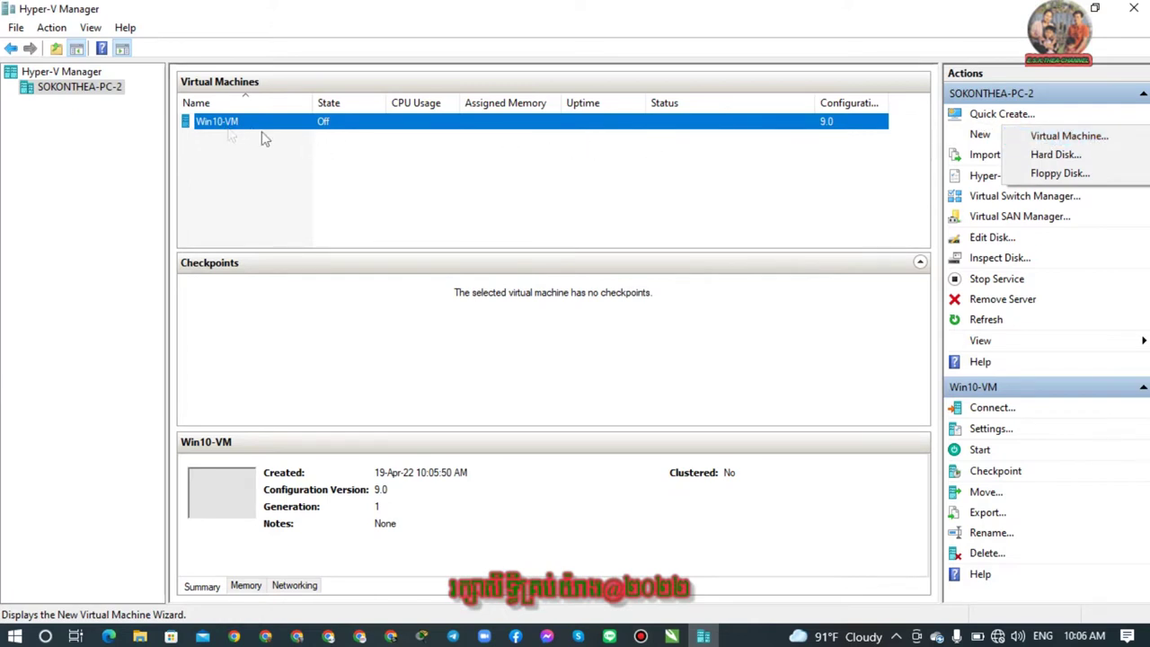
pyautogui.click(220, 169)
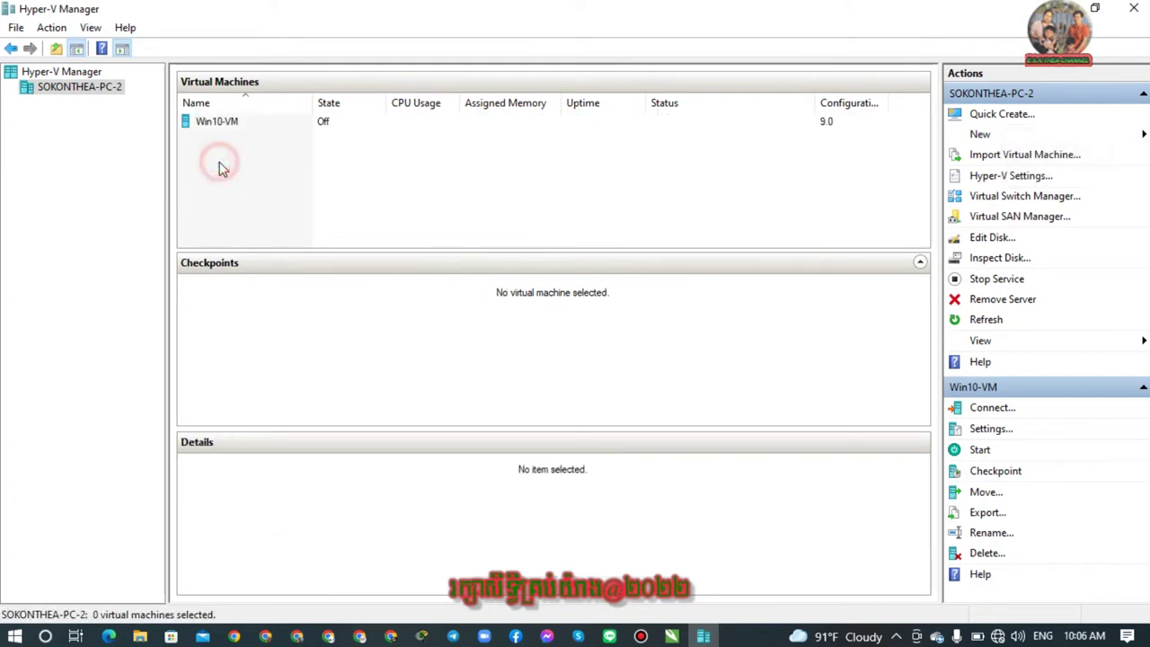
pyautogui.click(225, 124)
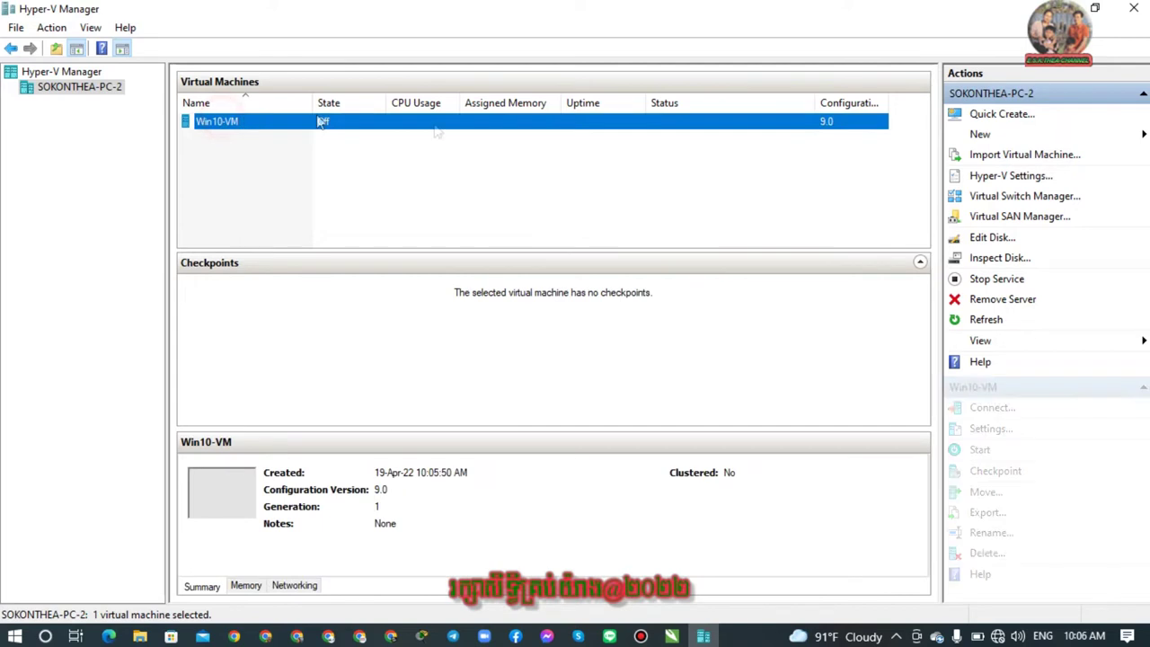
# Examine which management commands are available for the Win10-VM virtual machine.
pyautogui.rightClick(221, 129)
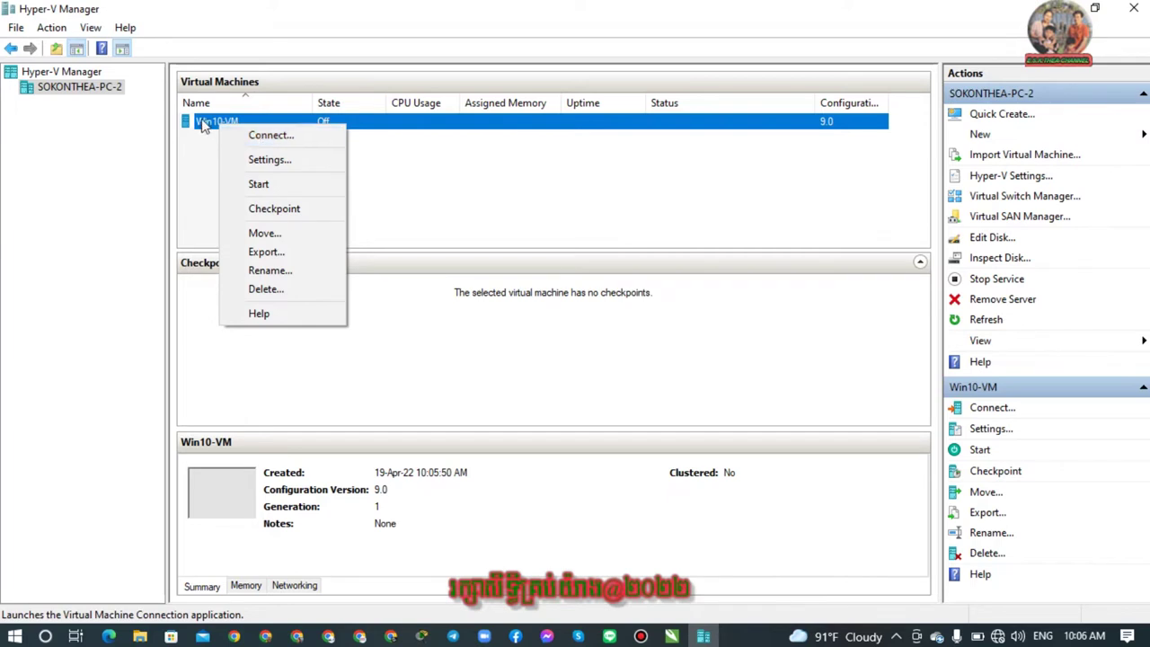
pyautogui.click(208, 161)
pyautogui.click(229, 129)
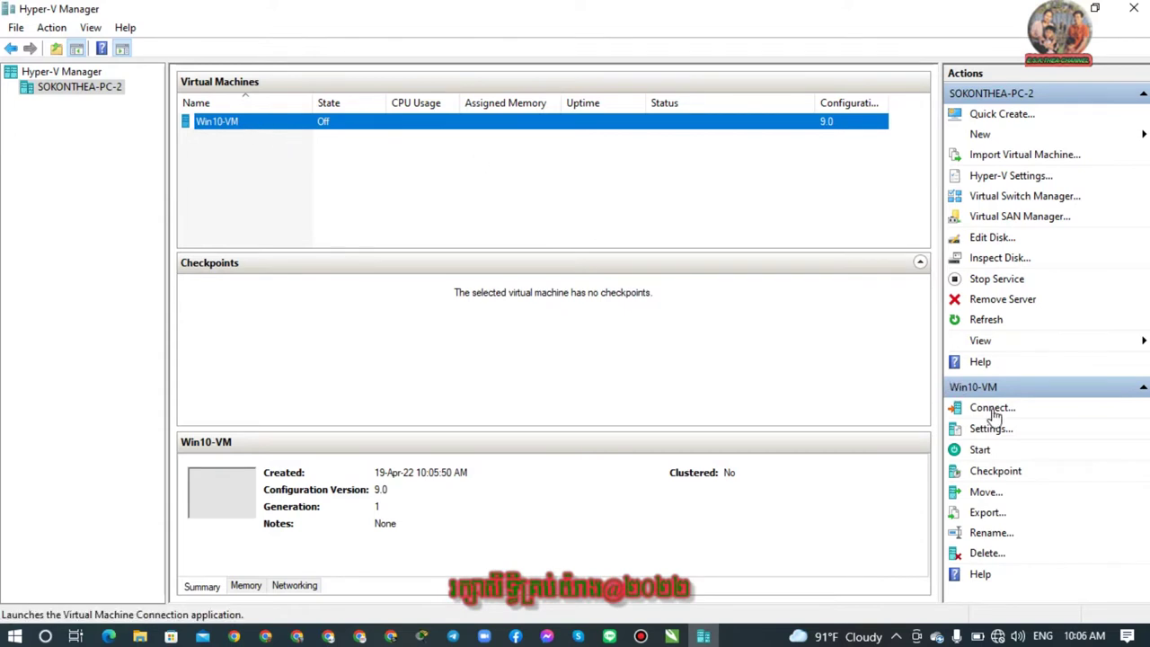
pyautogui.click(45, 28)
pyautogui.press('Left')
pyautogui.click(56, 28)
pyautogui.click(54, 28)
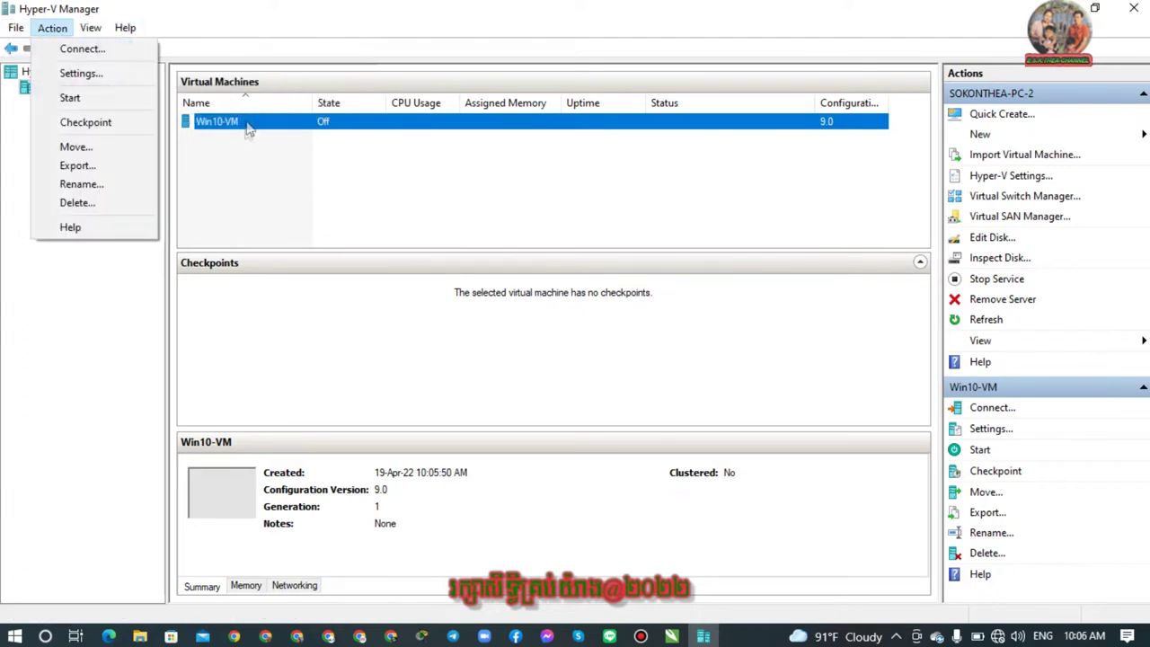
pyautogui.click(245, 155)
pyautogui.click(219, 126)
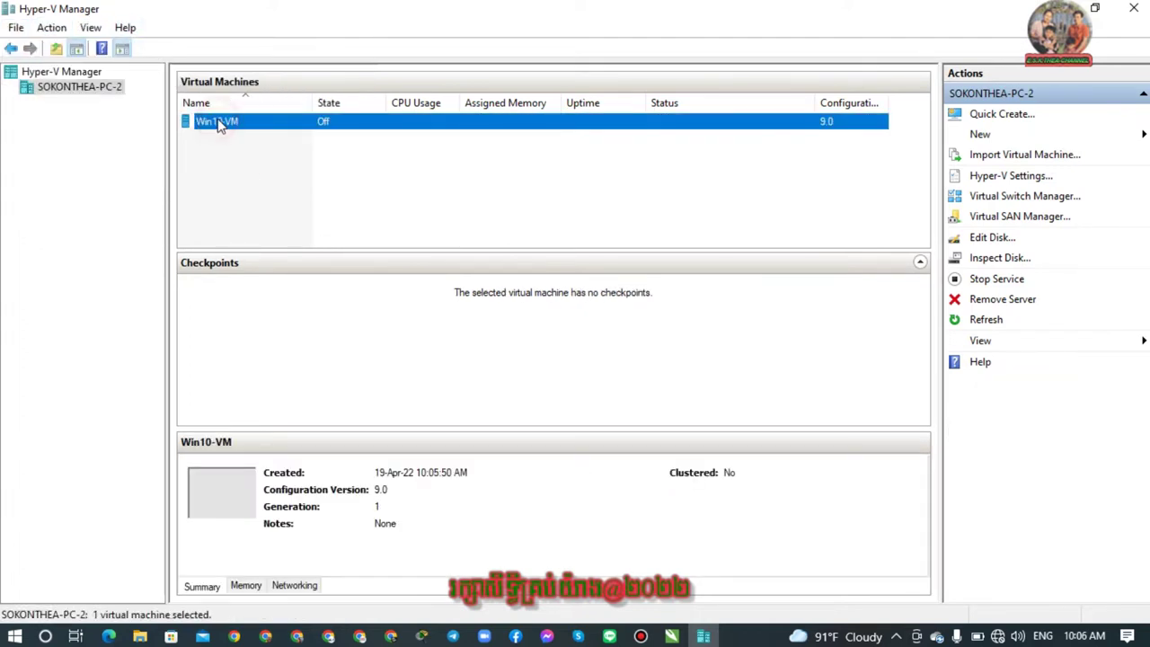
# Connect to Win10-VM and reposition its connection window.
pyautogui.click(52, 28)
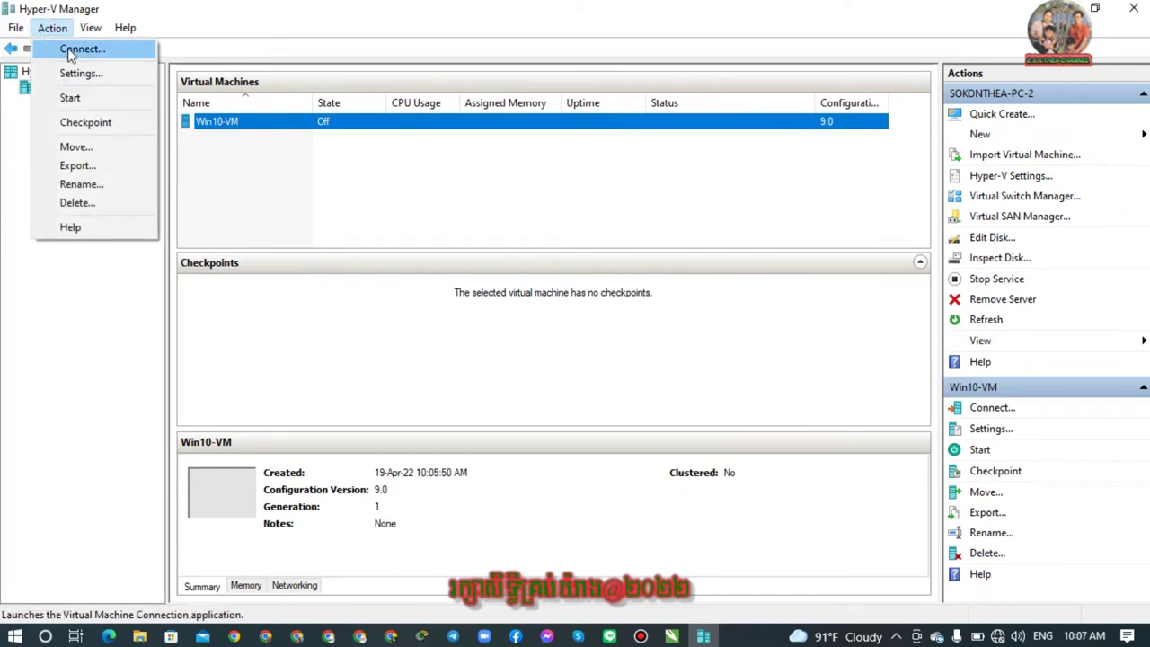
pyautogui.click(72, 50)
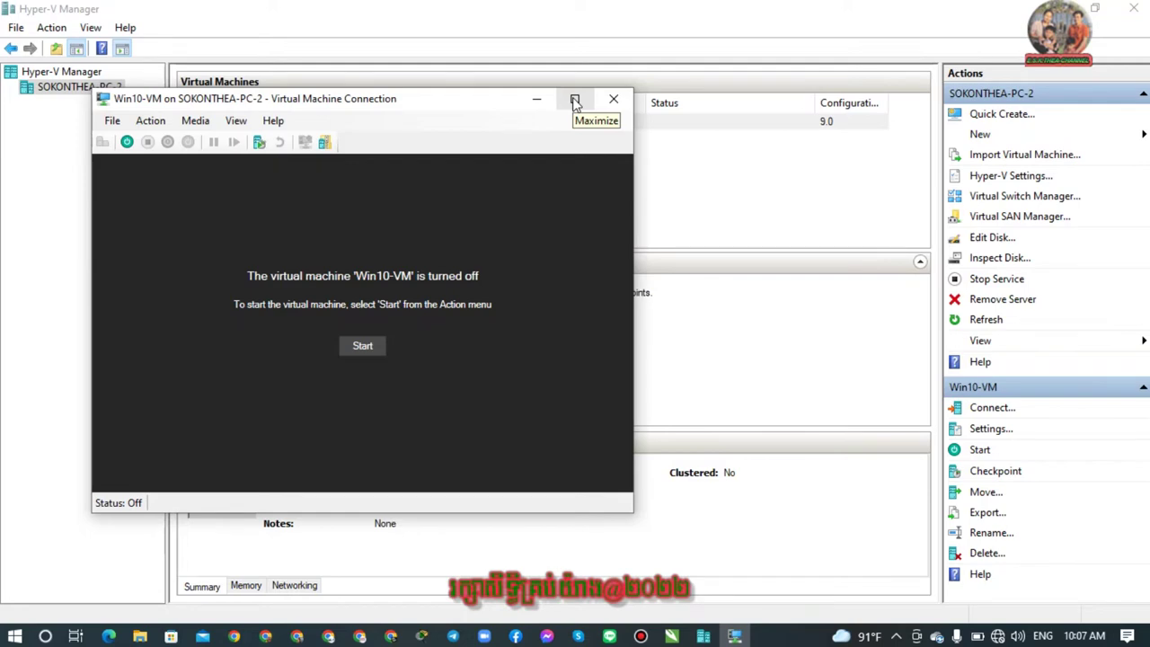
pyautogui.click(434, 113)
pyautogui.moveTo(457, 113); pyautogui.dragTo(613, 95)
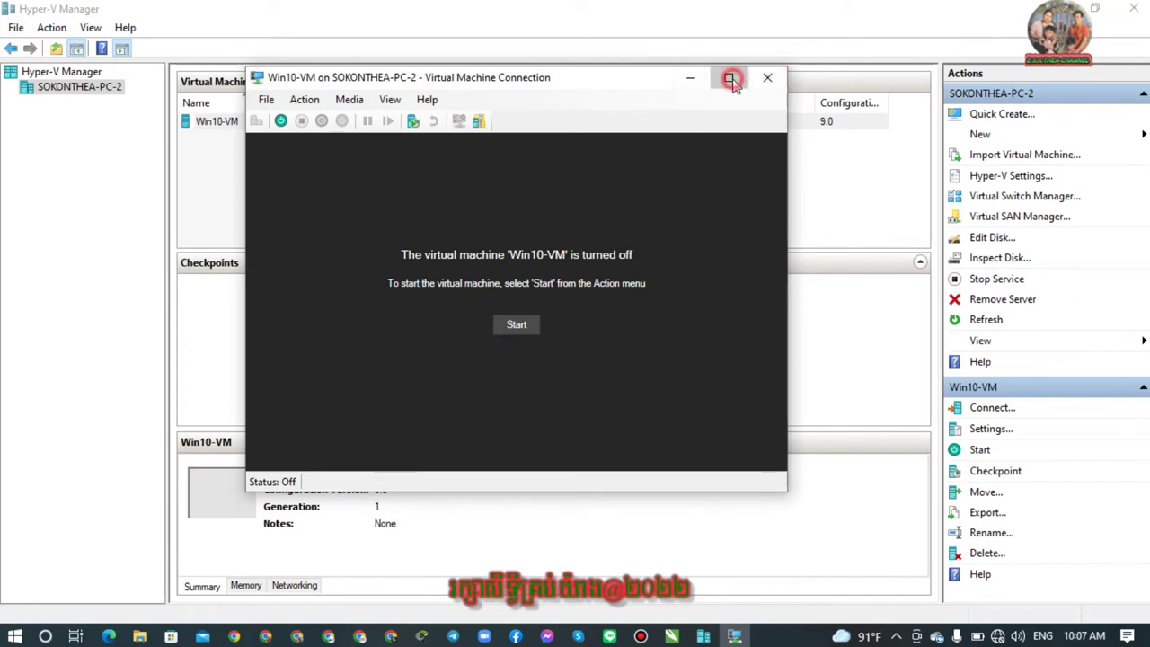
# Start Win10-VM from the connection window and maximize it while Windows Setup loads.
pyautogui.click(515, 326)
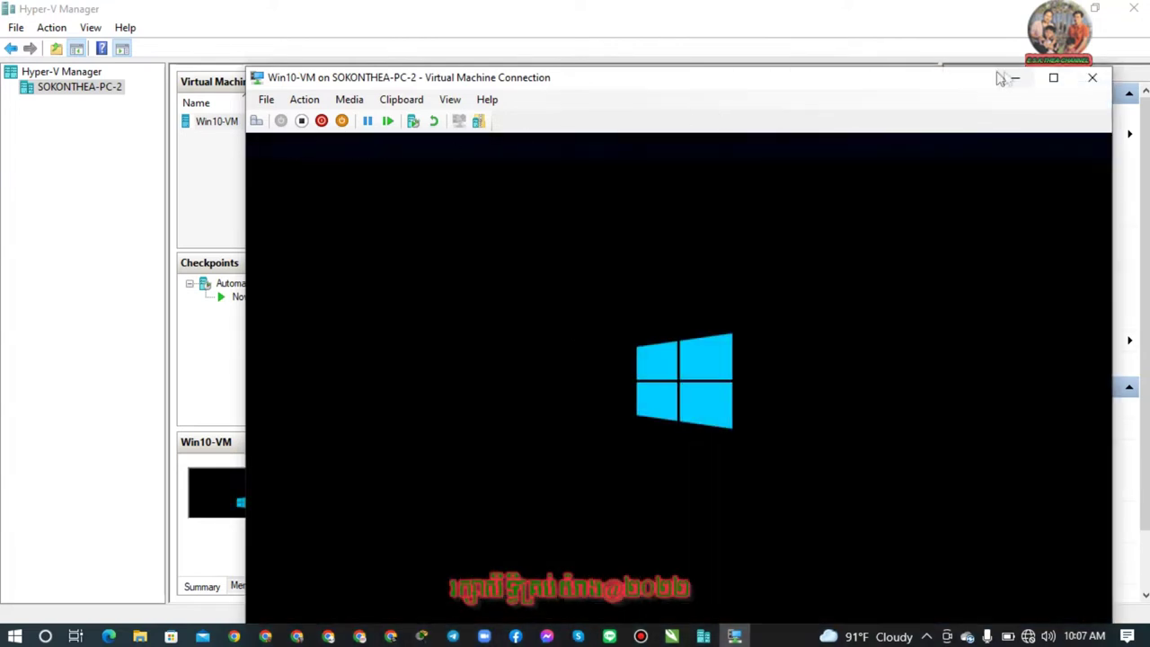
pyautogui.click(1053, 77)
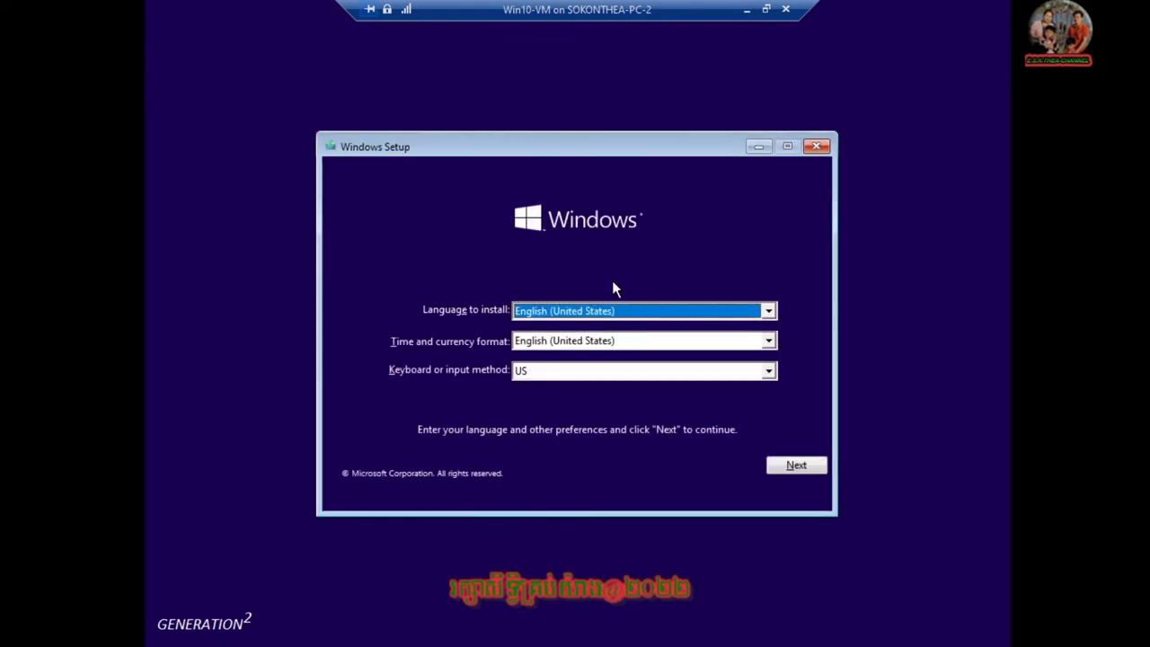
pyautogui.click(765, 10)
pyautogui.moveTo(632, 83); pyautogui.dragTo(442, 43)
pyautogui.click(865, 42)
# Set the keyboard or input method to United States-International and start the Windows installation.
pyautogui.click(767, 369)
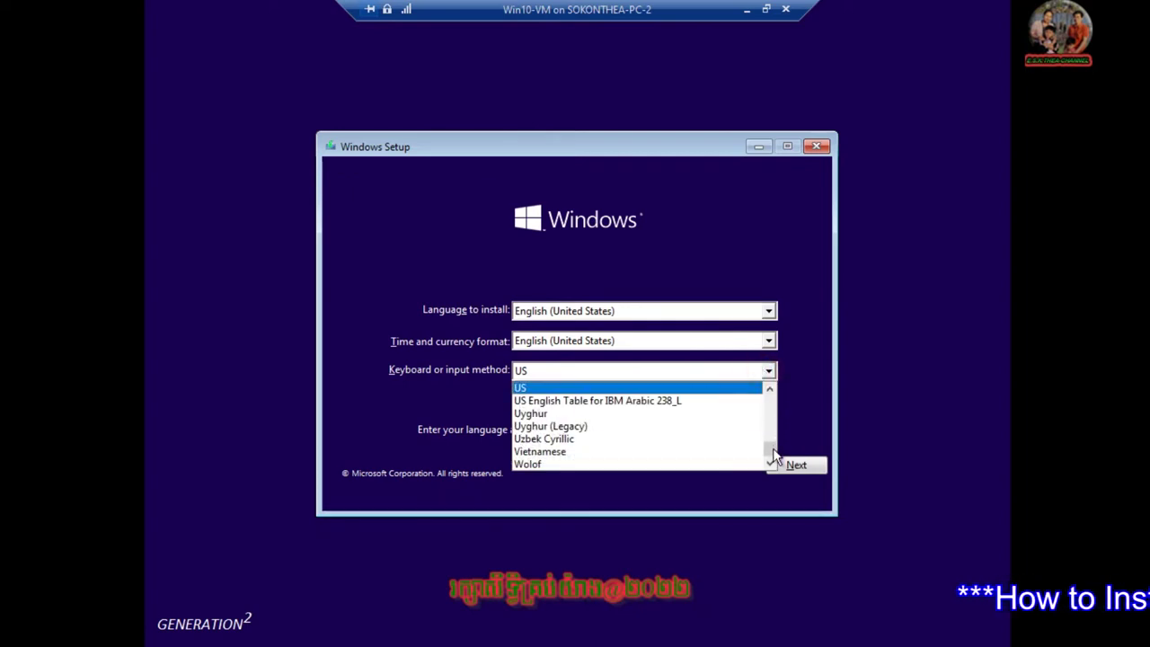
pyautogui.moveTo(773, 446)
pyautogui.mouseDown()
pyautogui.moveTo(771, 427)
pyautogui.moveTo(773, 461)
pyautogui.mouseUp()
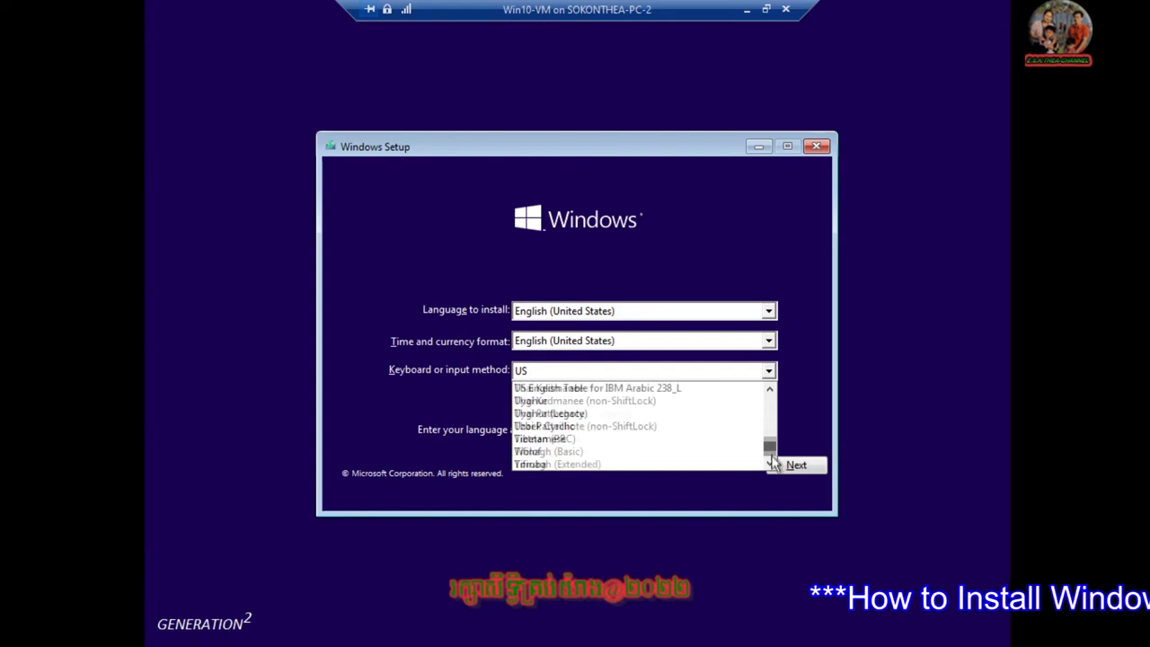
pyautogui.click(769, 390)
pyautogui.moveTo(769, 395); pyautogui.dragTo(769, 464)
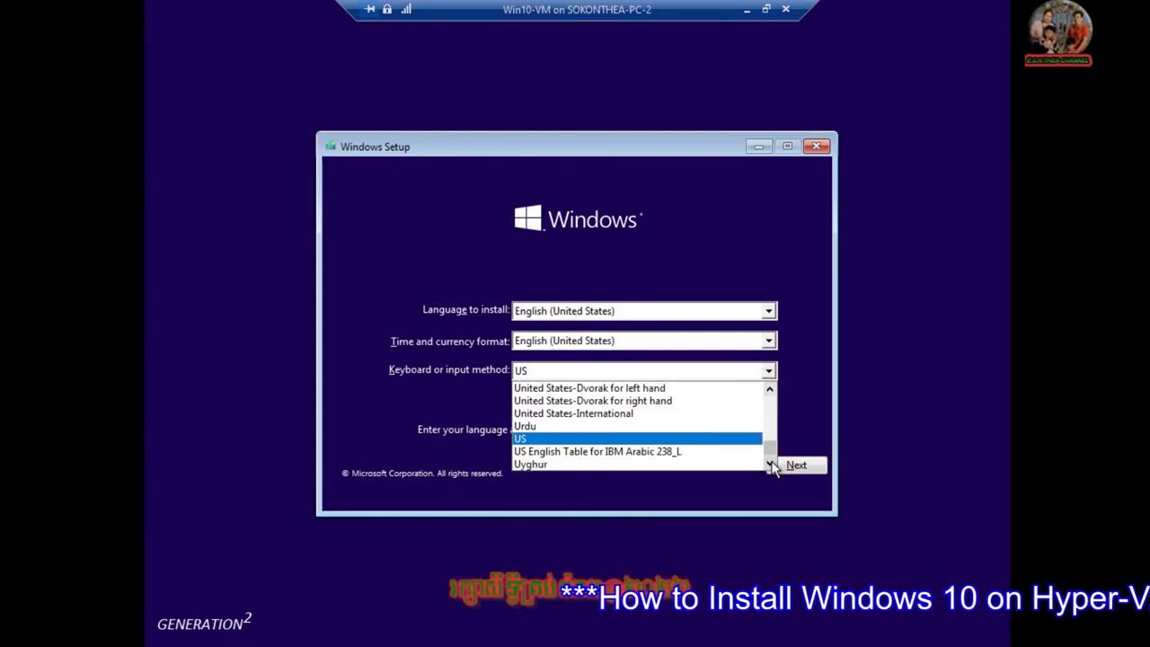
pyautogui.click(572, 415)
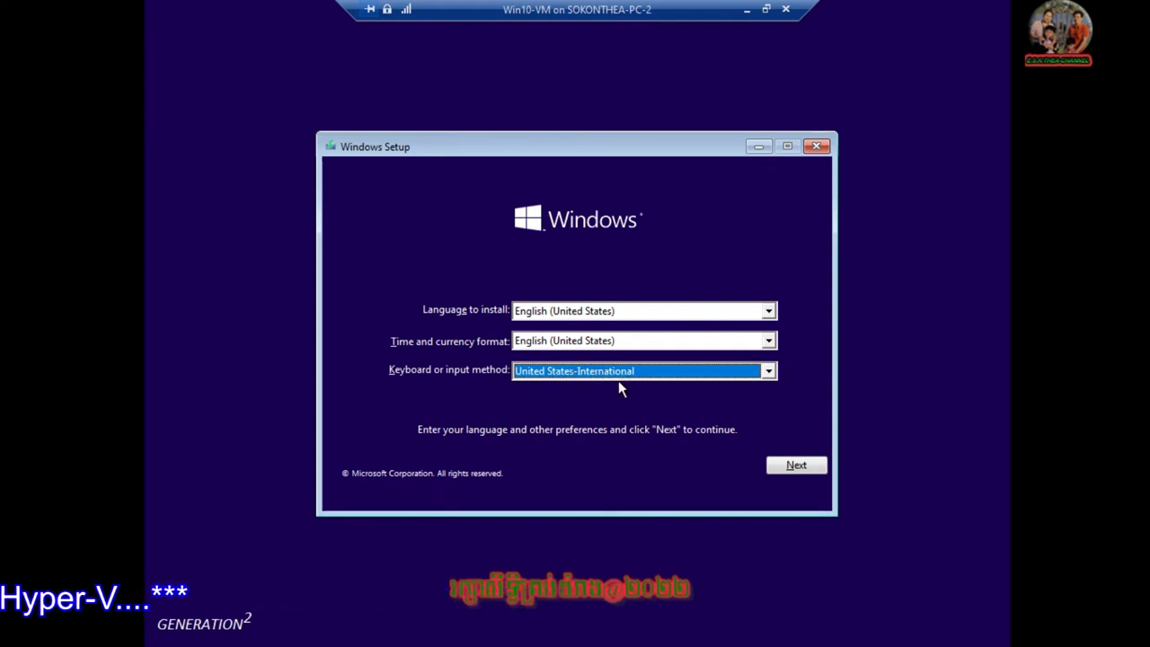
pyautogui.click(790, 465)
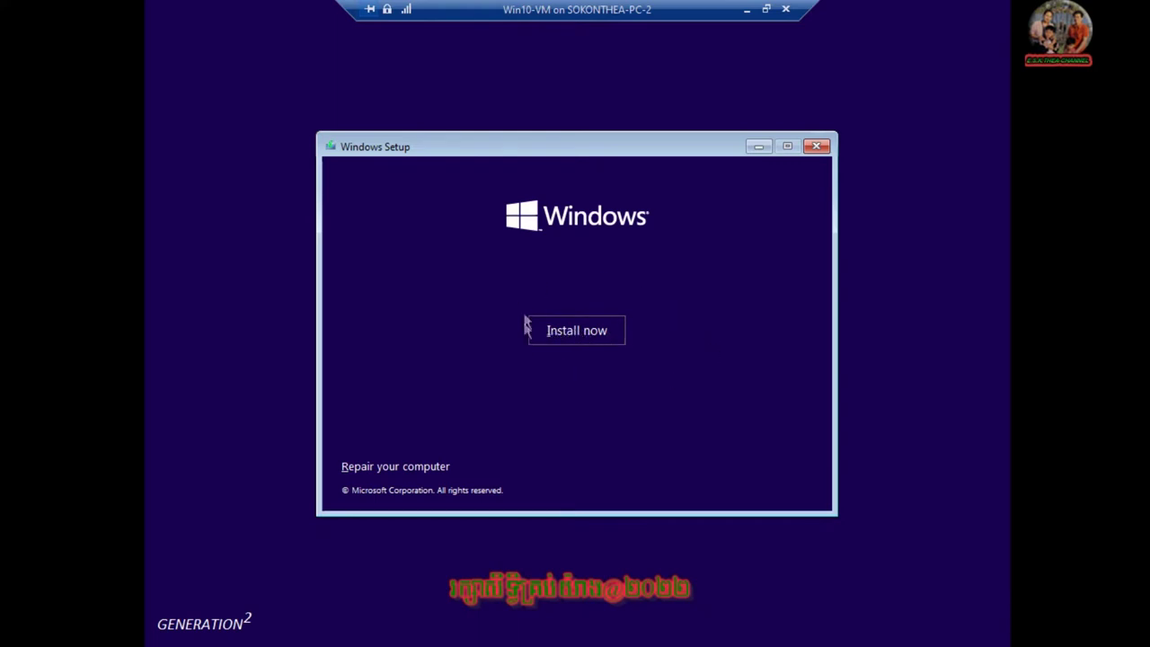
pyautogui.click(575, 331)
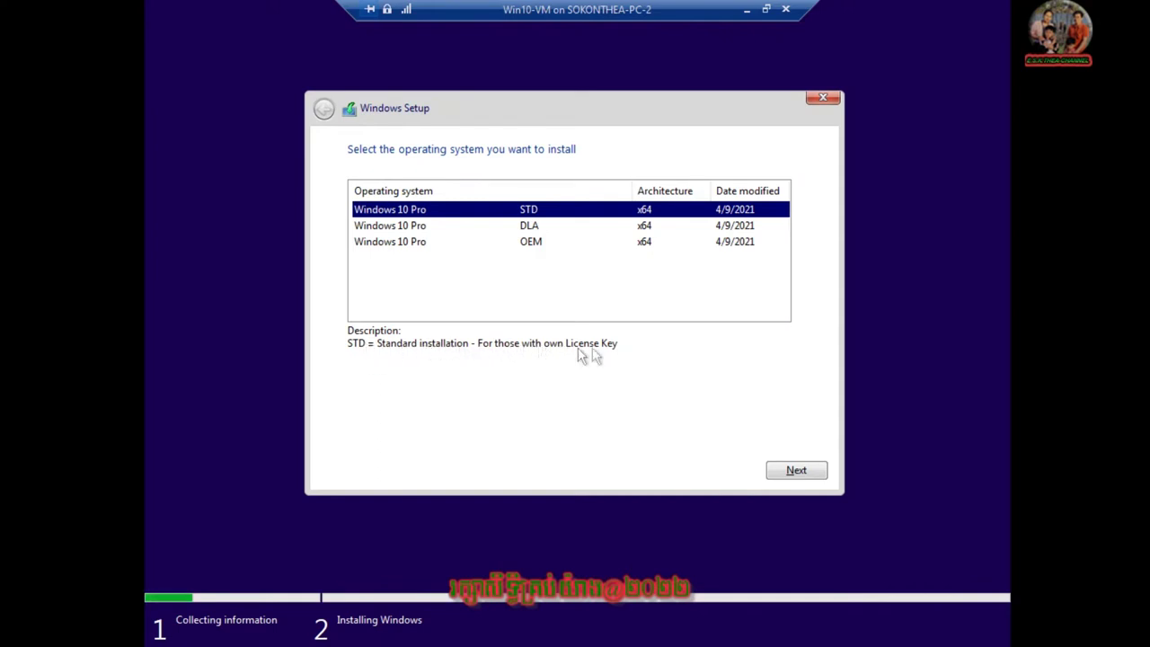
# Choose the Windows 10 Pro OEM x64 edition as the operating system to install and continue.
pyautogui.click(531, 228)
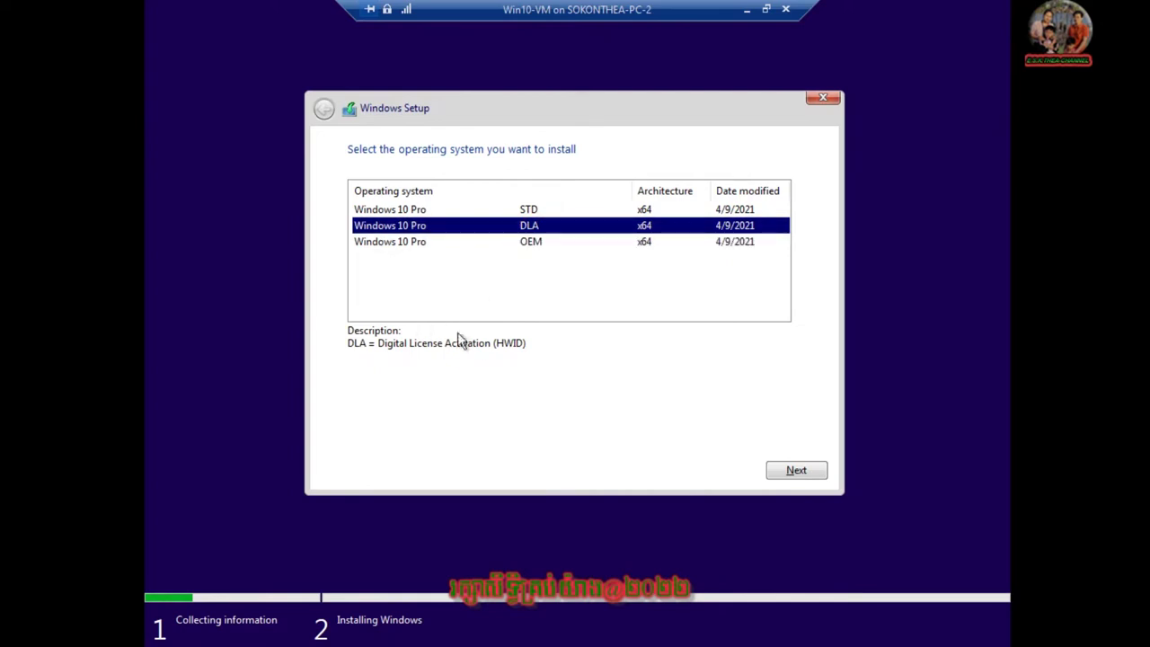
pyautogui.click(533, 245)
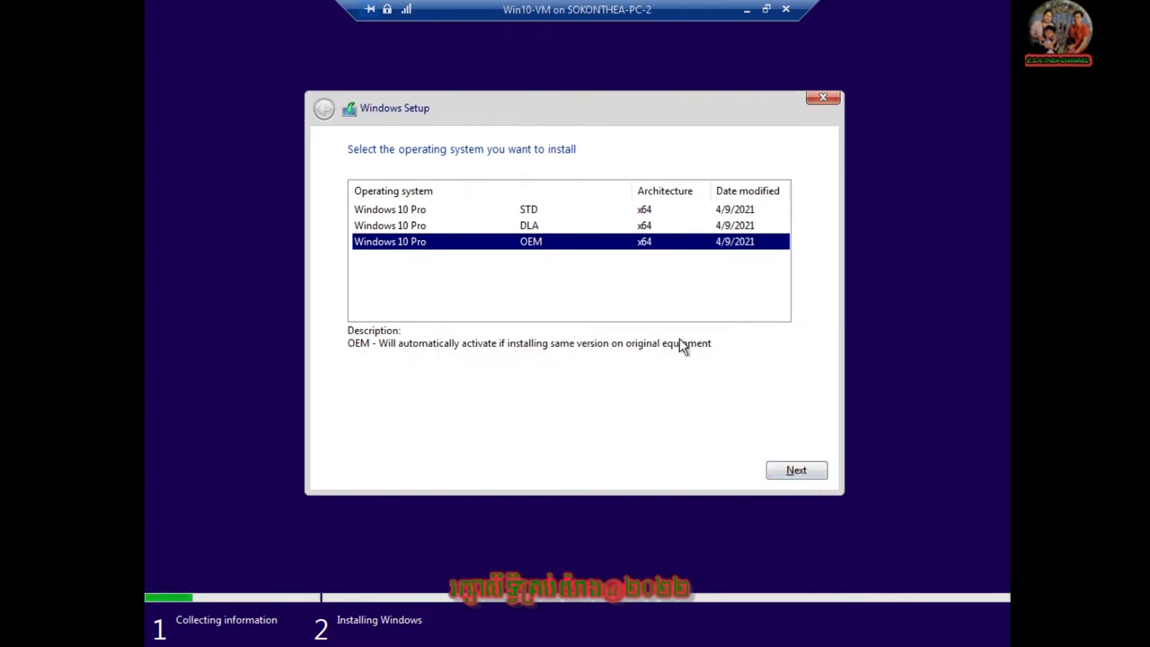
pyautogui.click(796, 470)
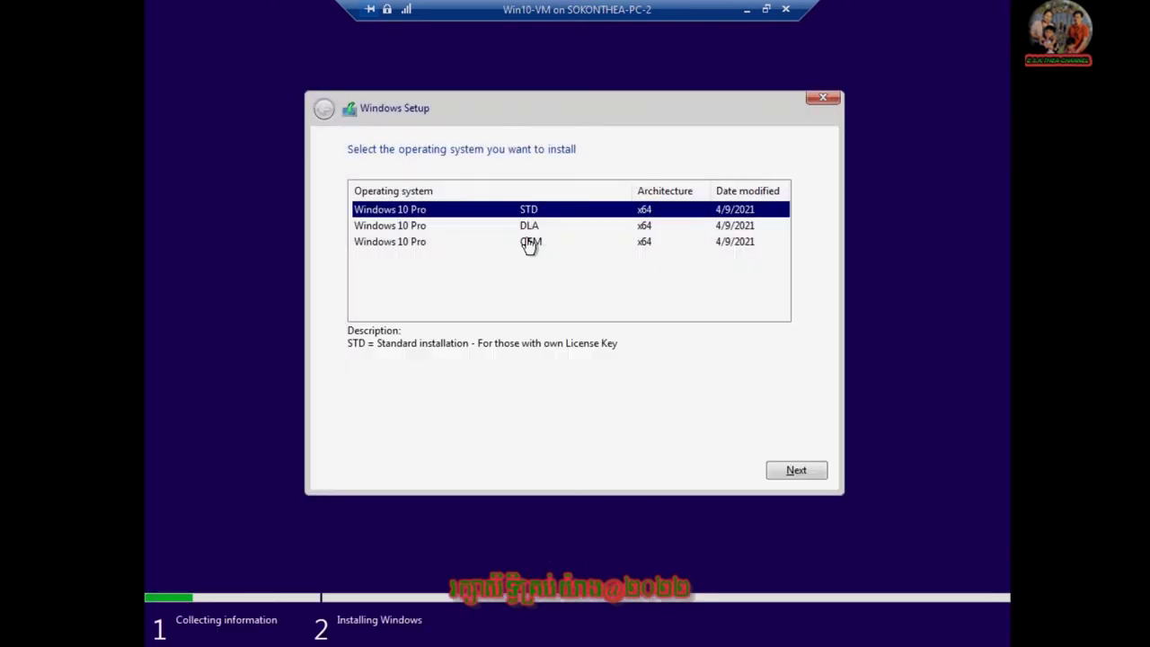
pyautogui.click(530, 243)
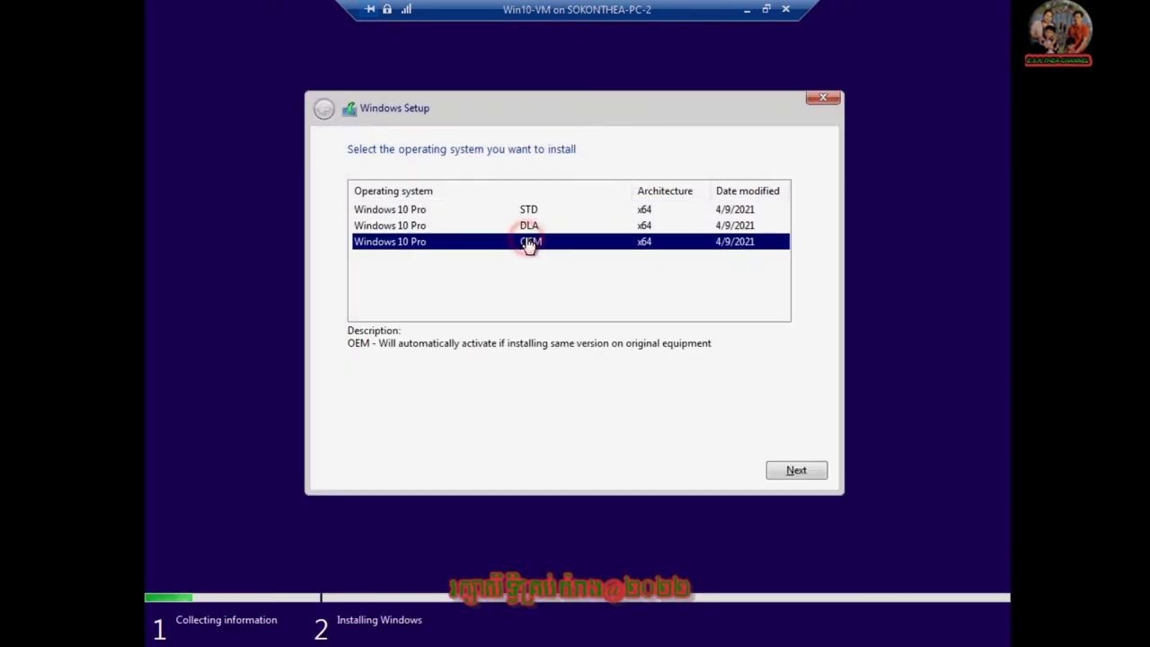
pyautogui.click(810, 476)
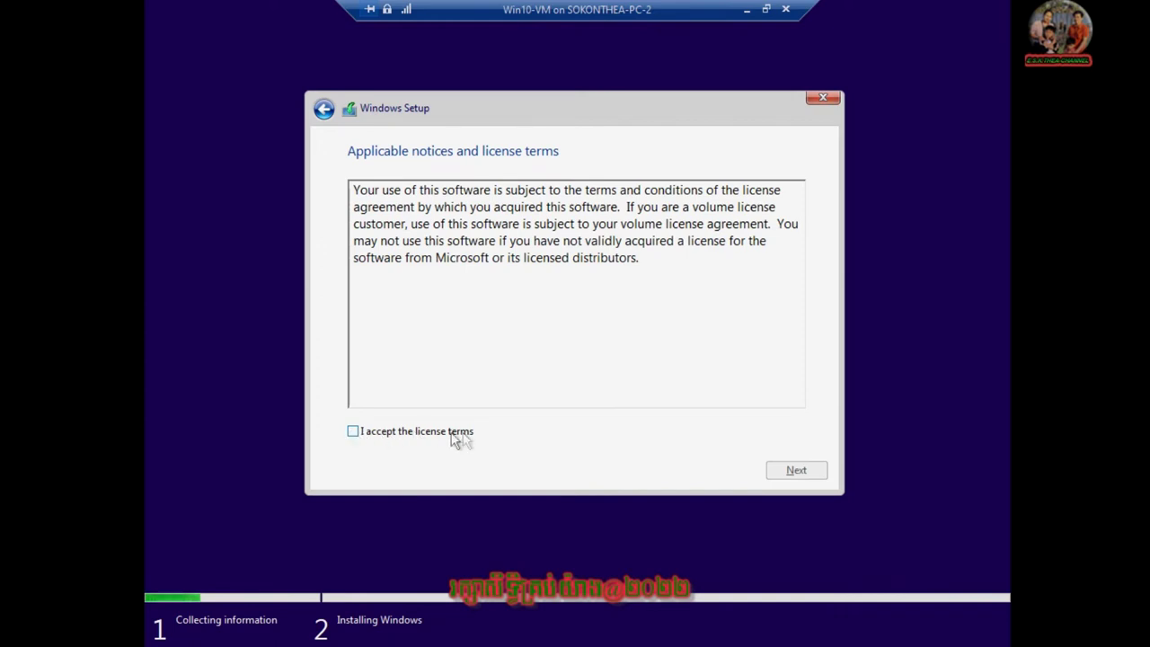
# Accept the license terms and choose the custom, Windows-only installation type.
pyautogui.click(359, 431)
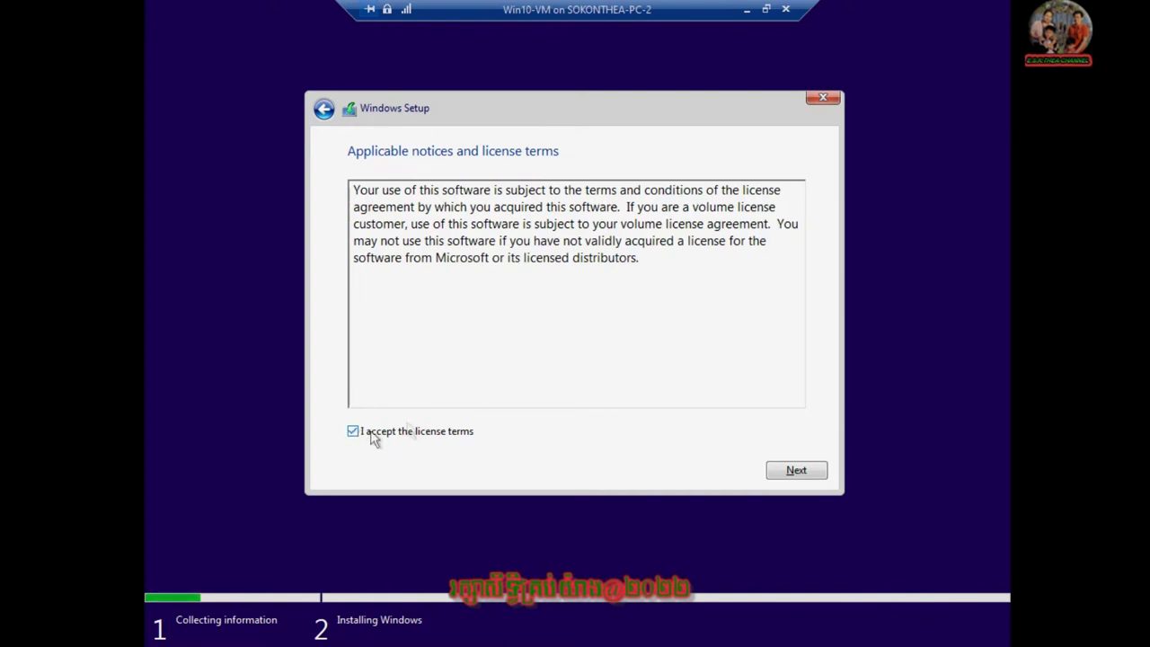
pyautogui.click(798, 471)
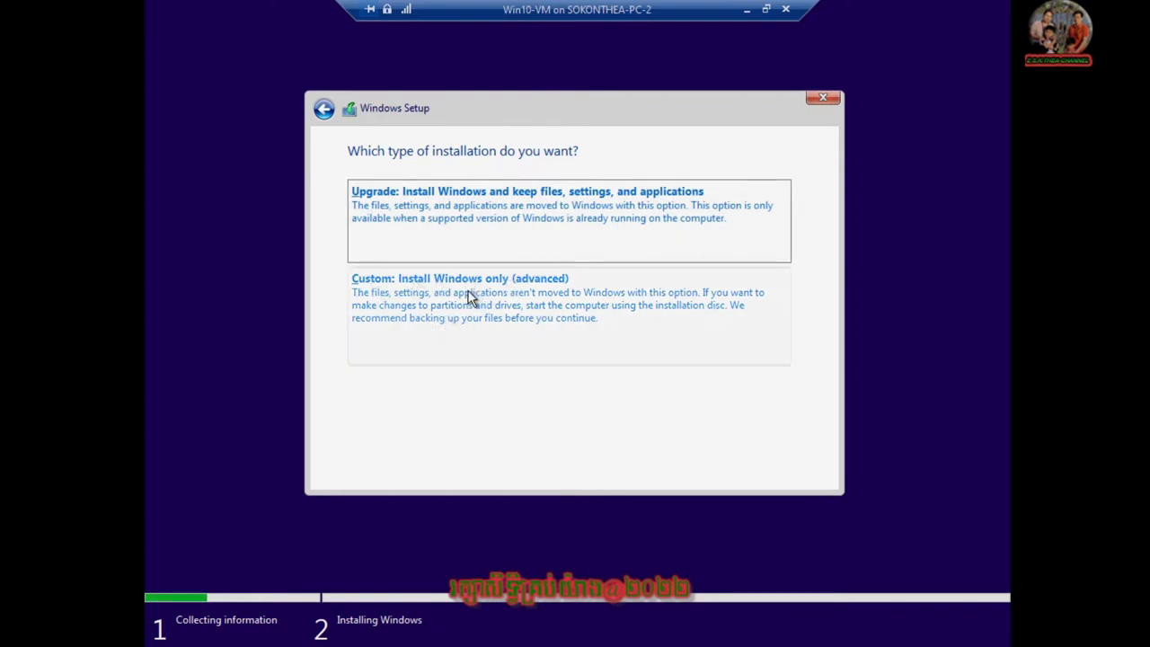
pyautogui.click(491, 294)
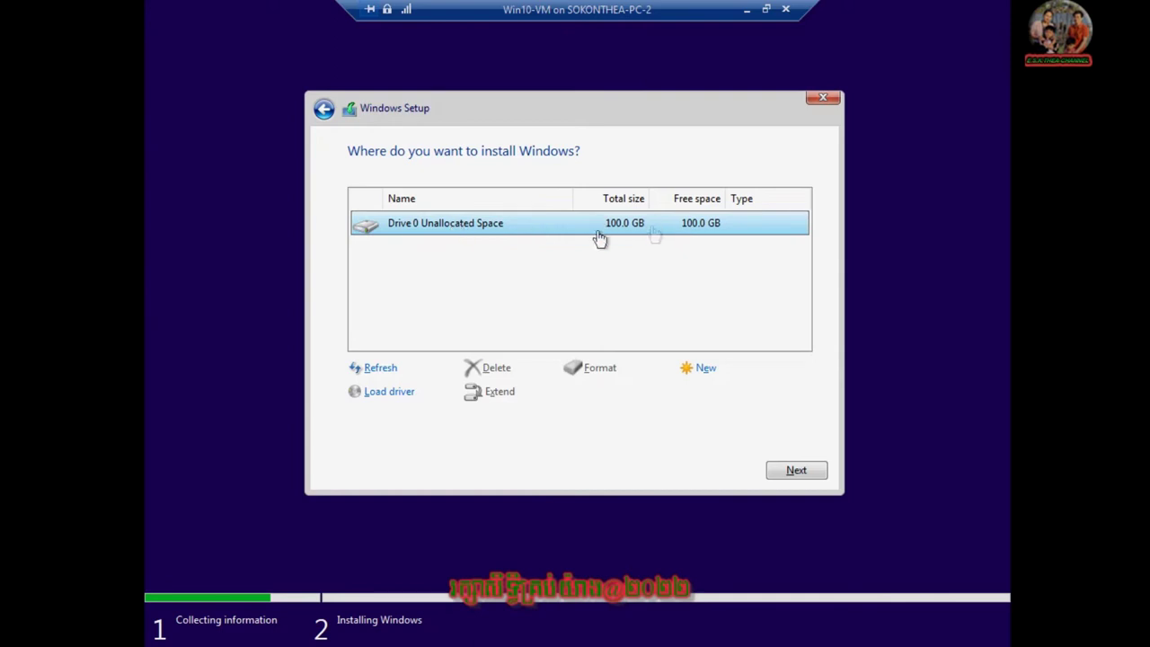
# Create a 65000 MB partition from the Drive 0 unallocated space, allowing Setup to add its system partition.
pyautogui.click(429, 231)
pyautogui.click(701, 369)
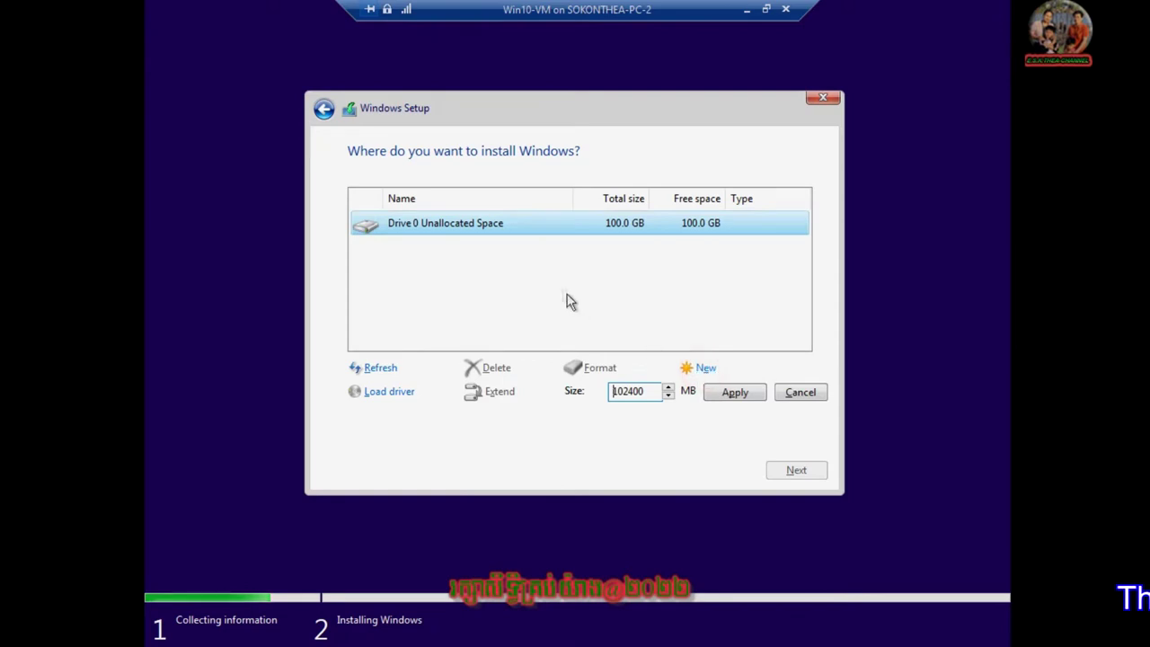
pyautogui.doubleClick(654, 393)
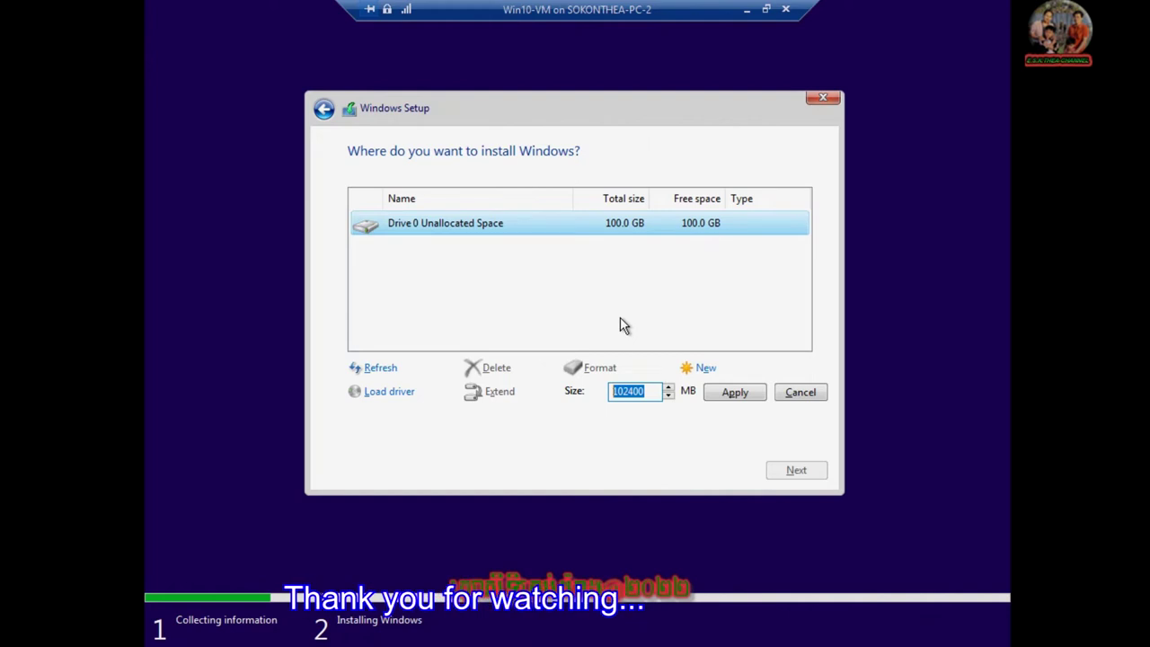
pyautogui.write('6')
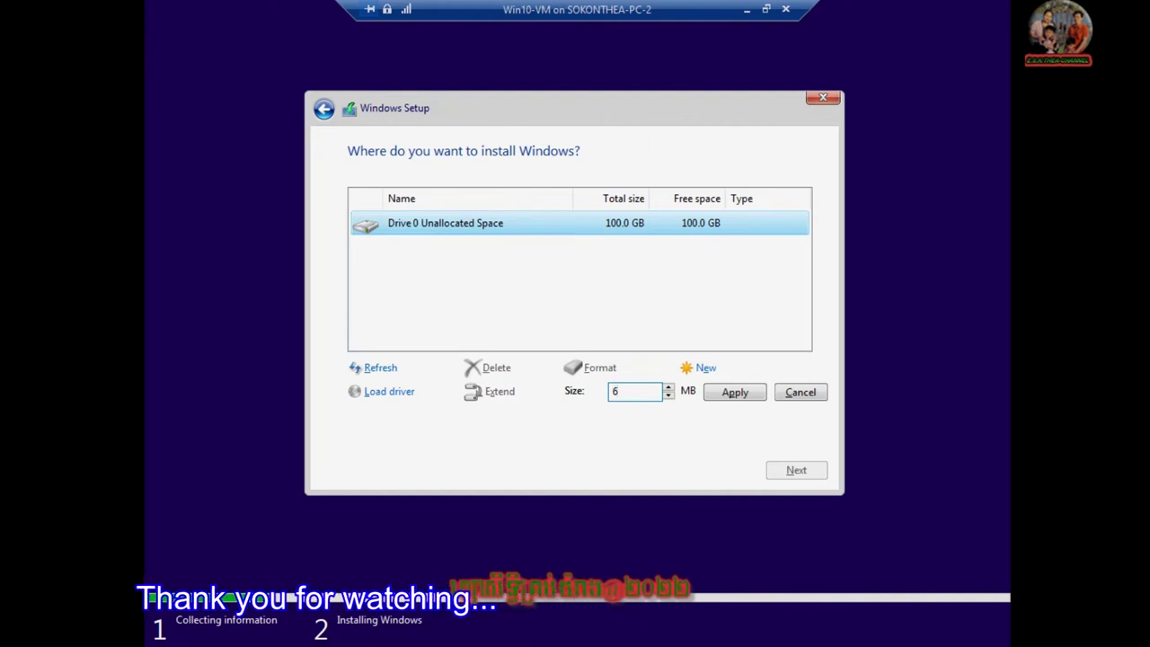
pyautogui.write('5000')
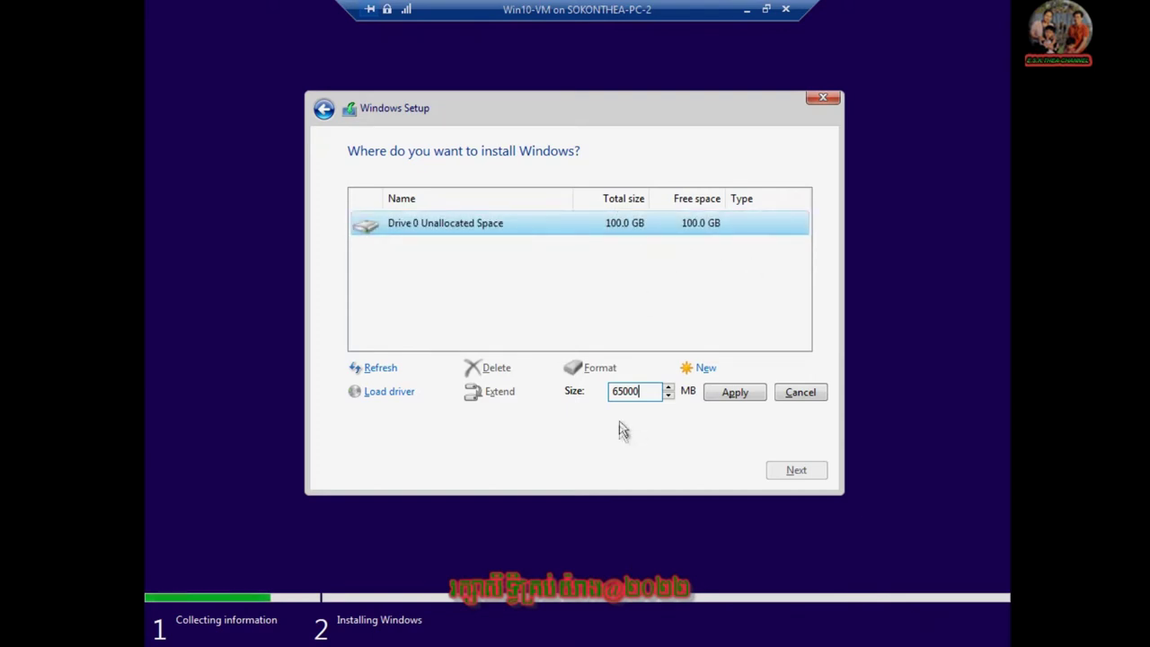
pyautogui.click(744, 393)
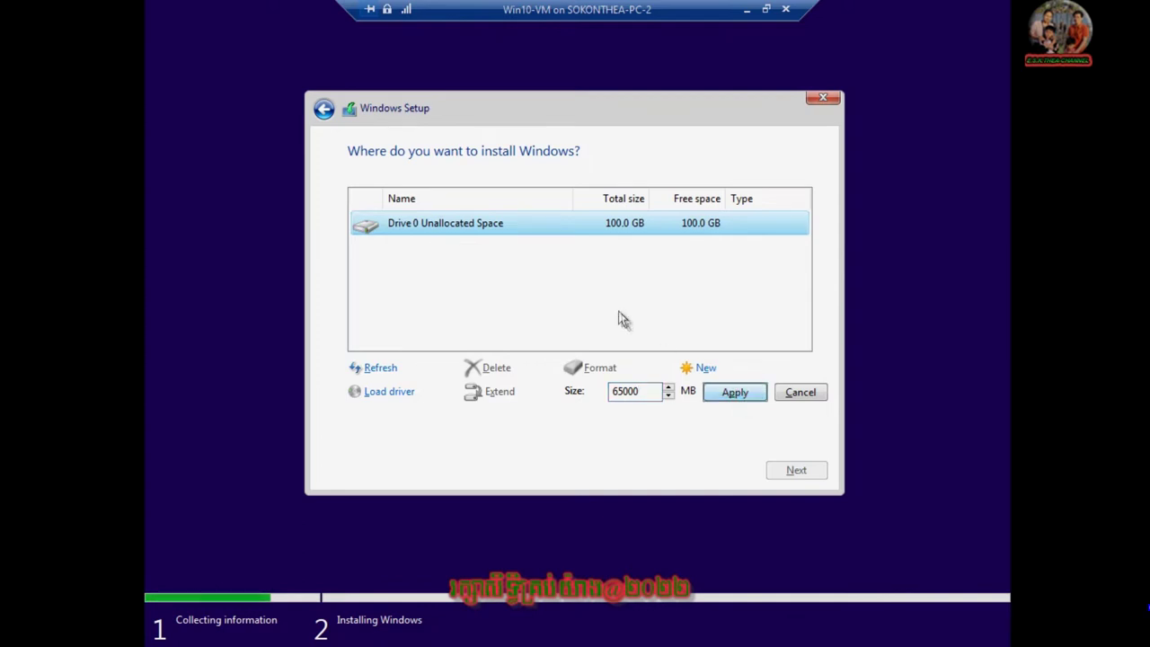
pyautogui.click(750, 399)
pyautogui.click(689, 398)
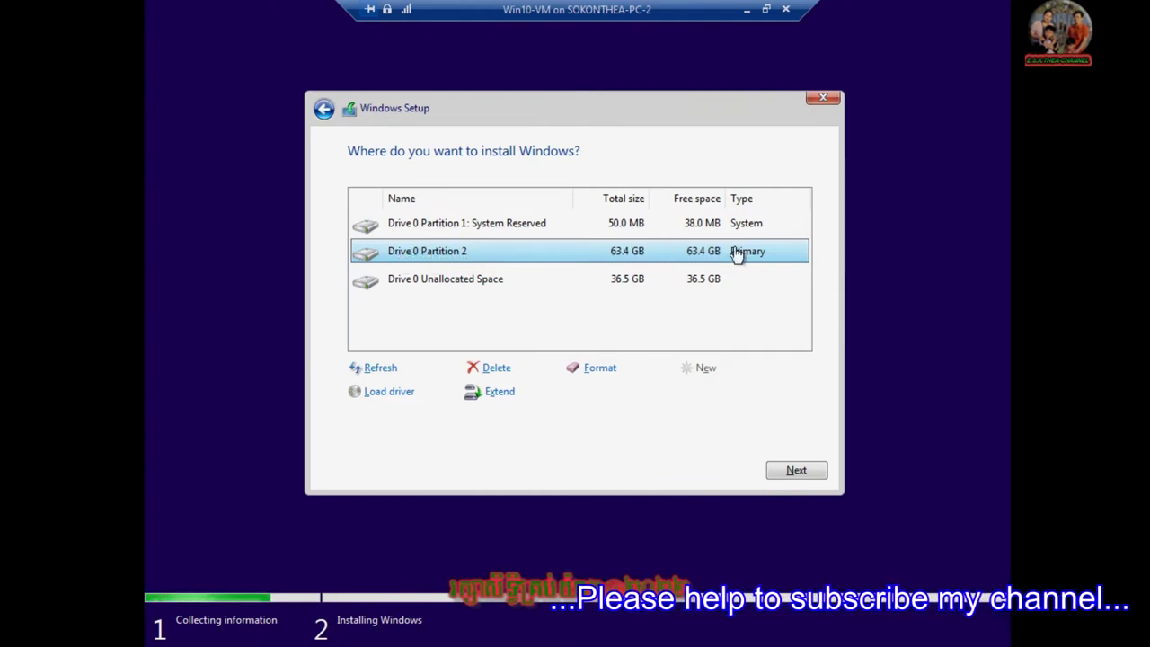
# Examine the sizes and types of the Drive 0 partitions and the remaining unallocated space.
pyautogui.click(524, 231)
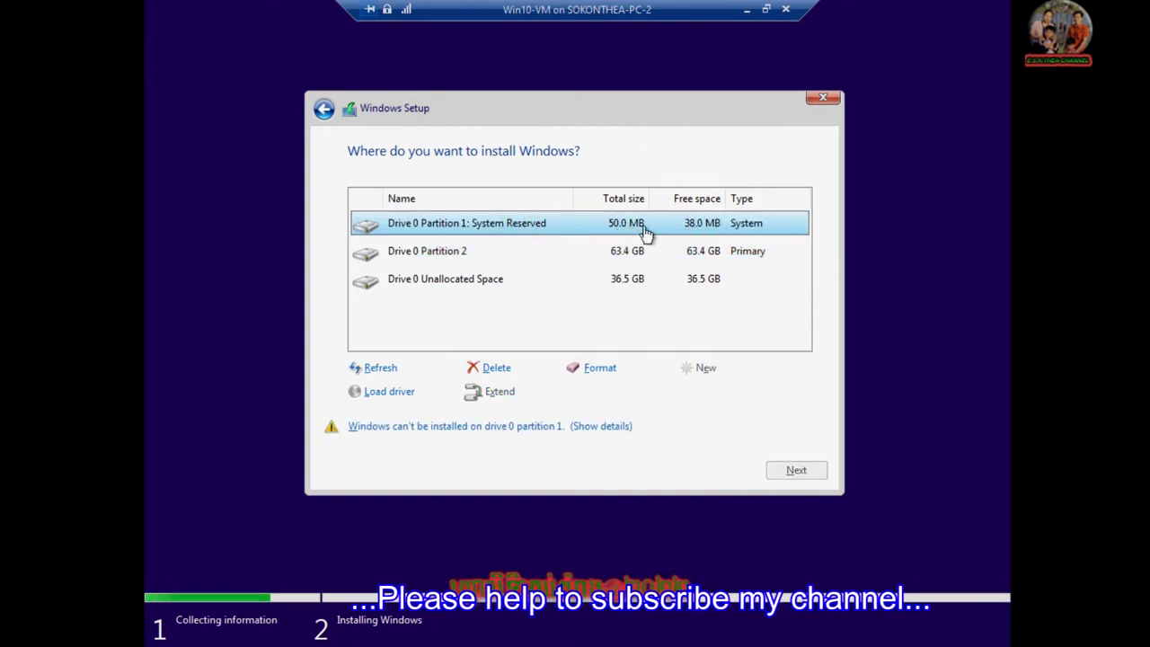
pyautogui.click(608, 261)
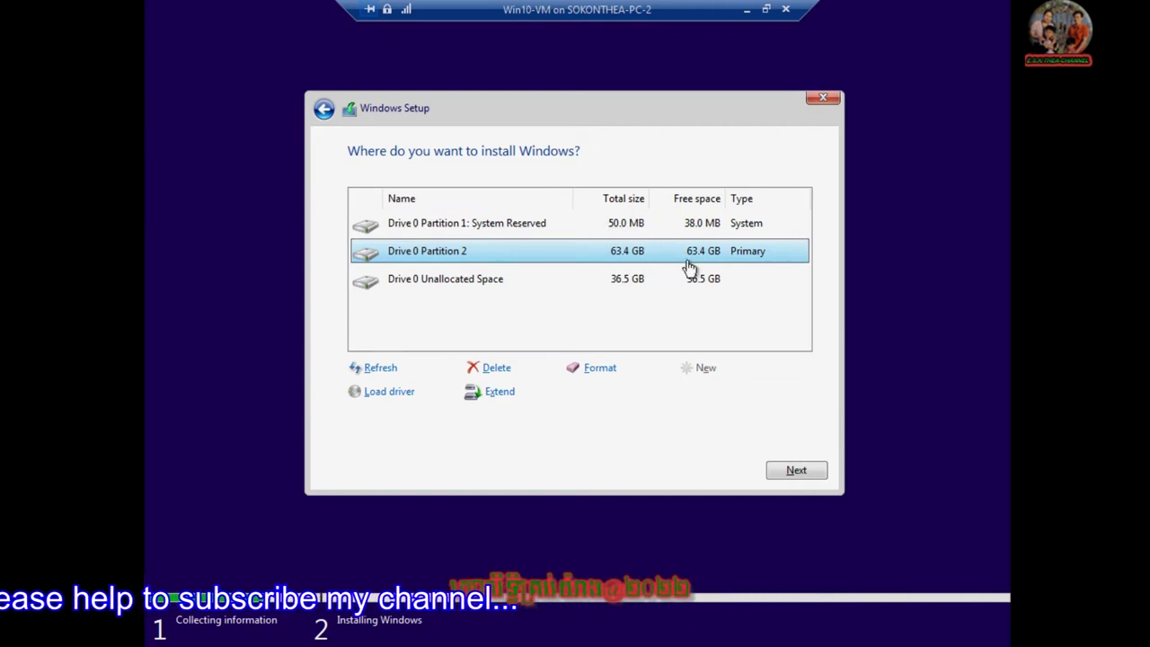
pyautogui.click(635, 280)
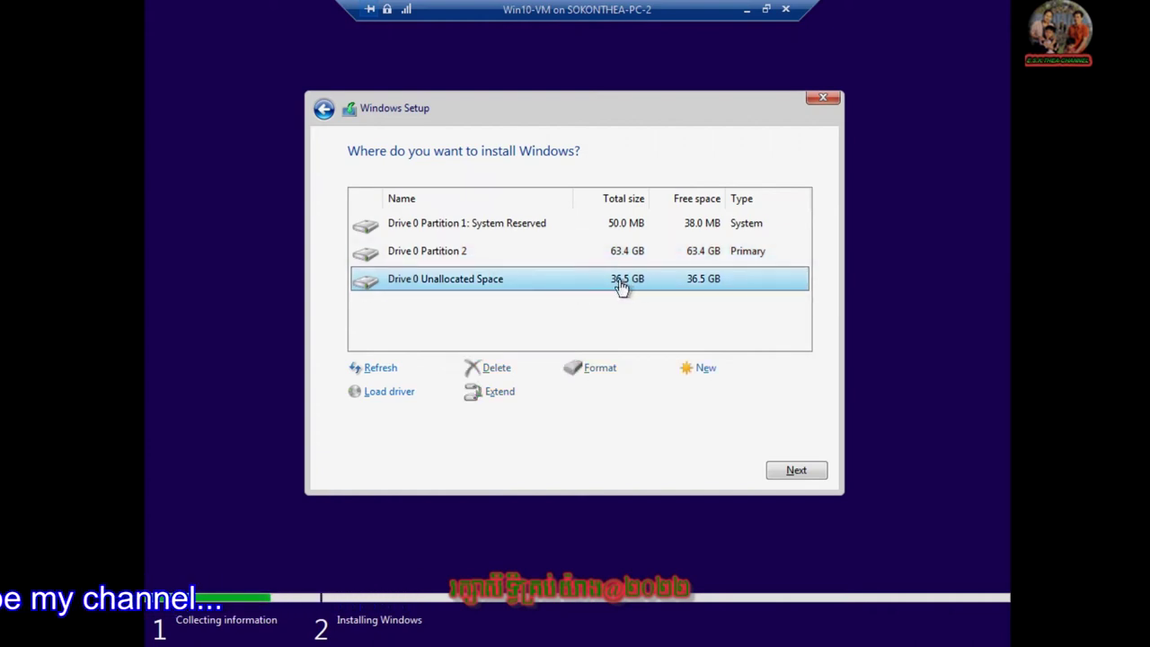
pyautogui.click(612, 251)
pyautogui.click(629, 284)
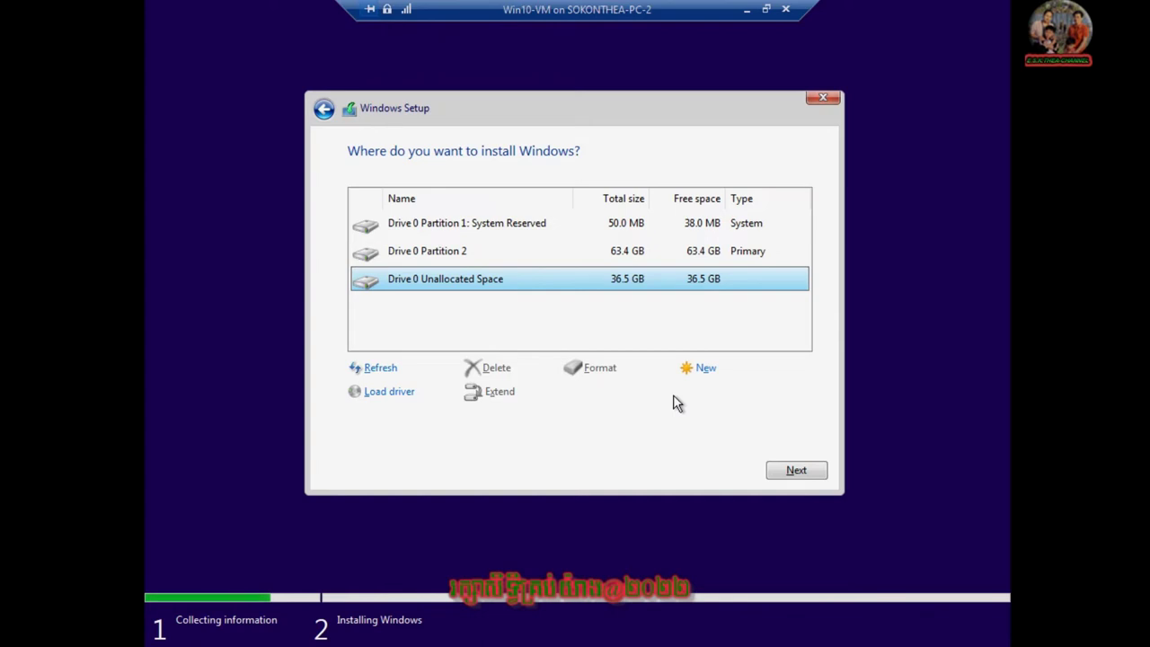
pyautogui.click(620, 259)
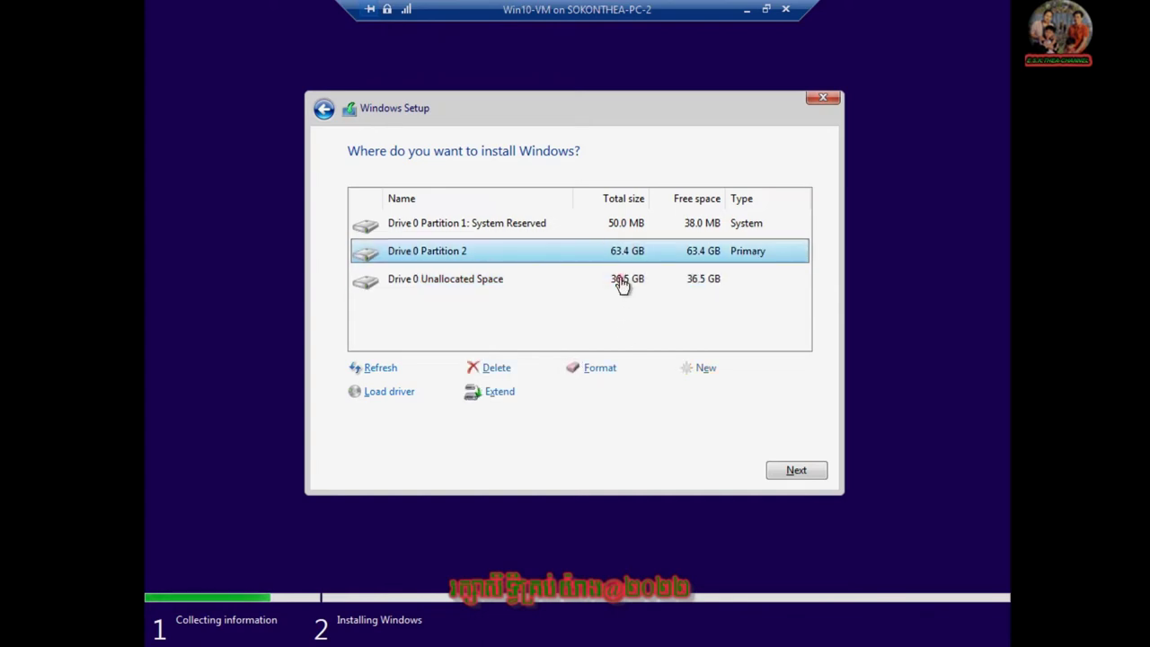
pyautogui.click(622, 283)
pyautogui.click(619, 249)
# Create another partition from all 37399 MB of the remaining Drive 0 unallocated space.
pyautogui.click(620, 276)
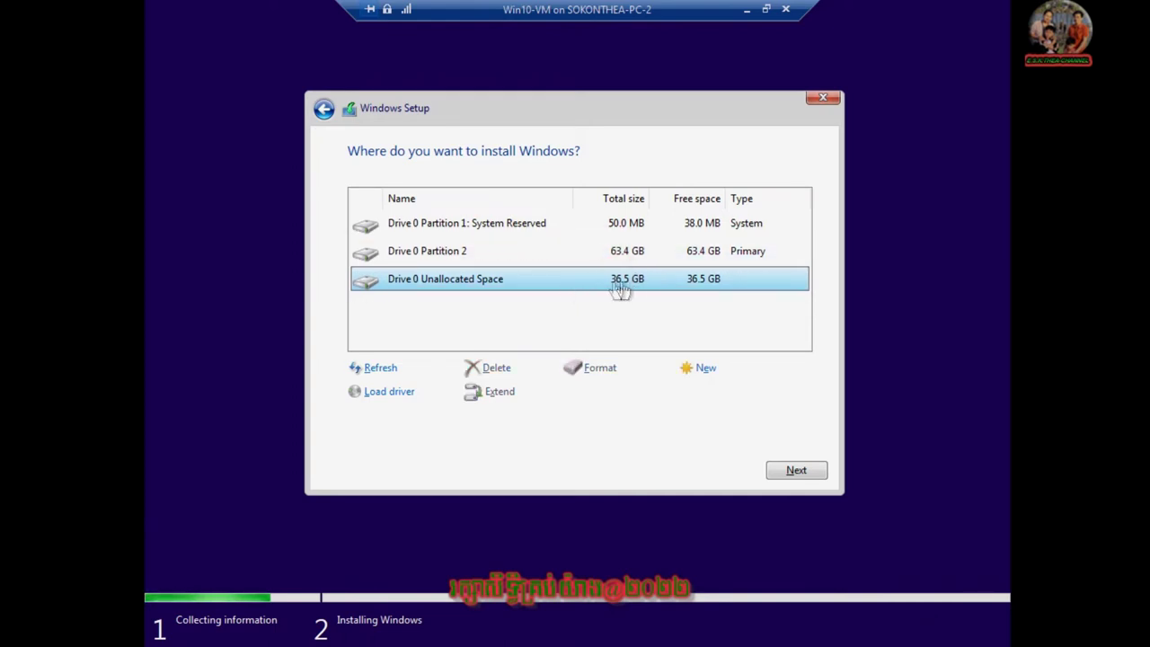
pyautogui.click(706, 370)
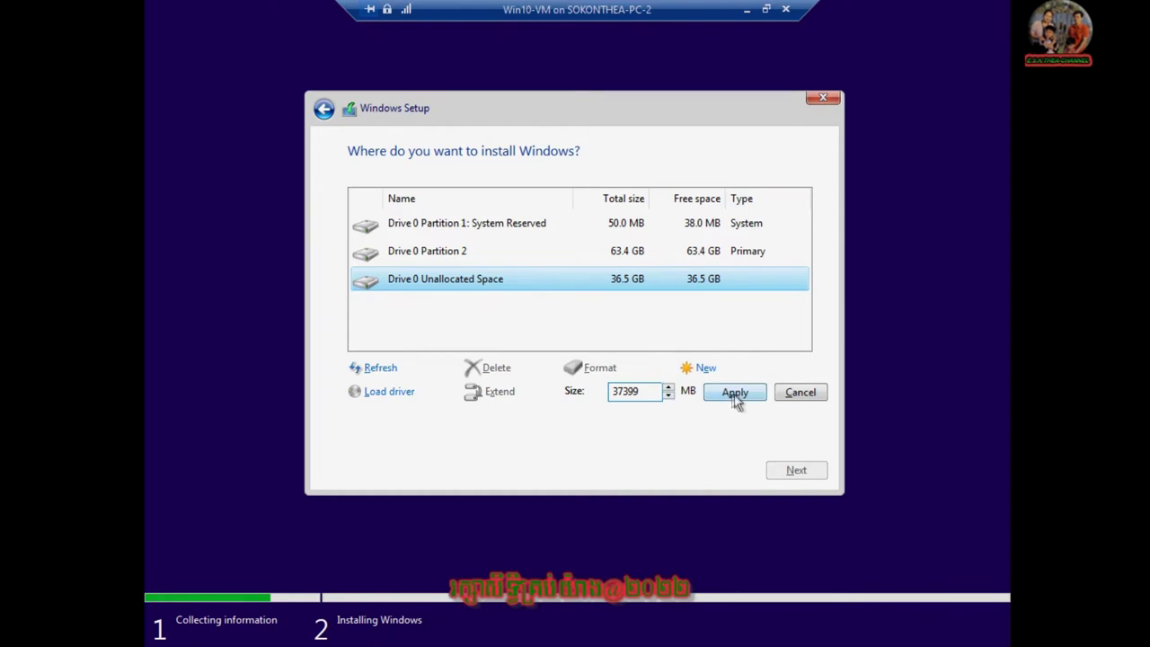
pyautogui.click(735, 395)
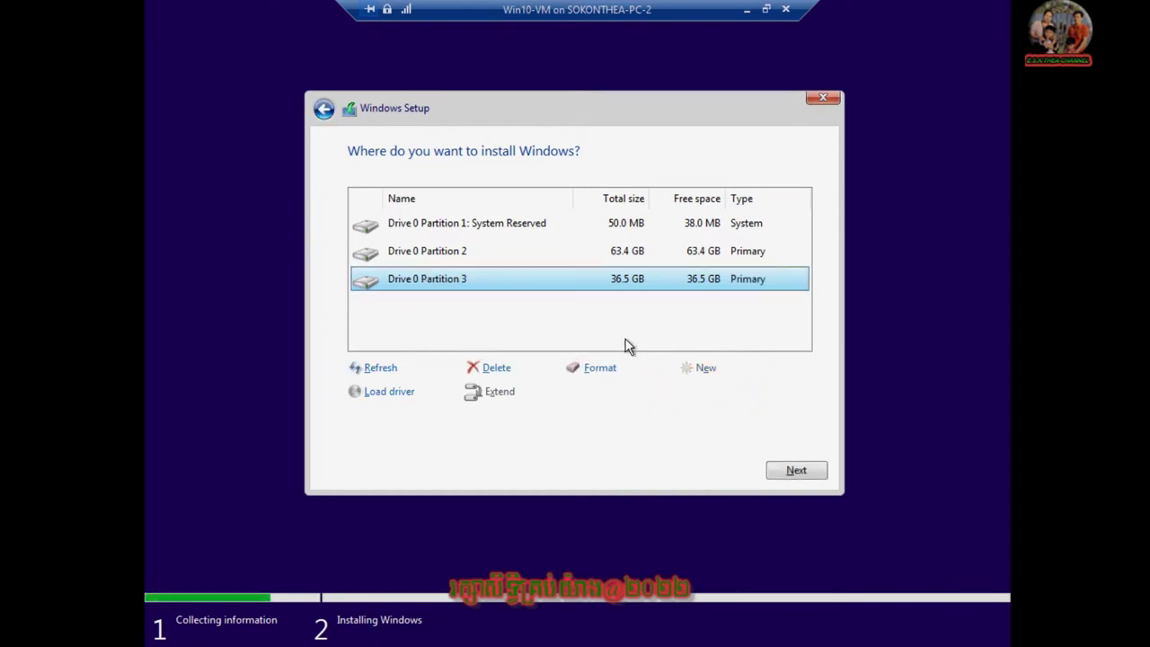
# Compare Drive 0 Partition 2 with Partition 3 and format Partition 3.
pyautogui.click(619, 255)
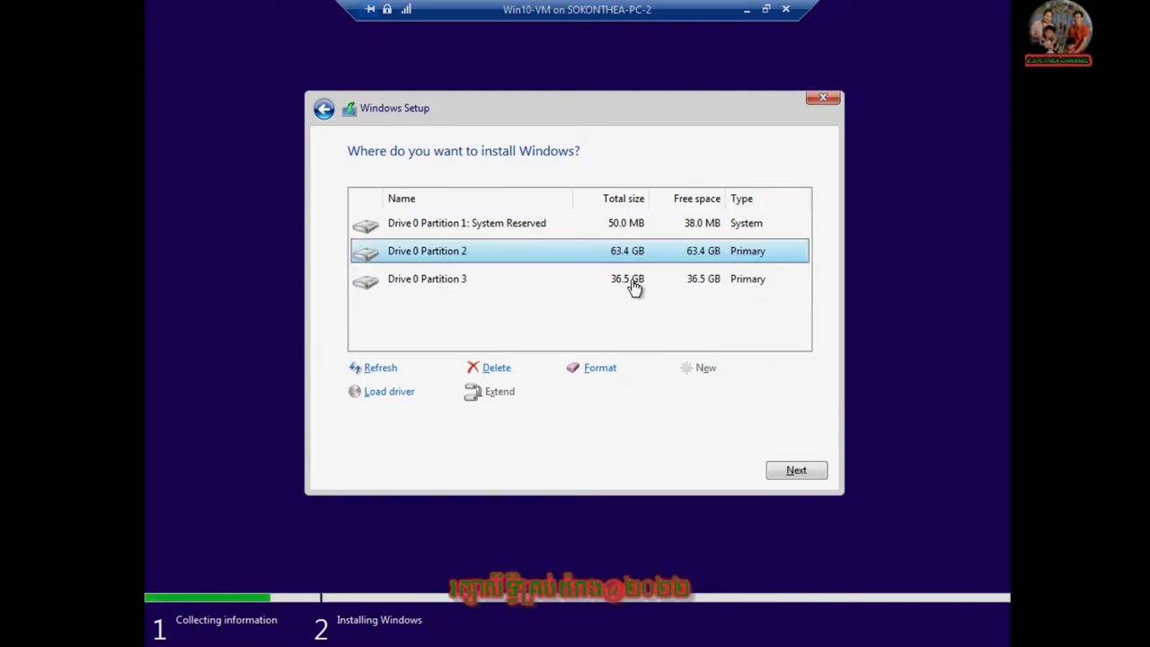
pyautogui.click(633, 283)
pyautogui.click(622, 256)
pyautogui.click(628, 281)
pyautogui.click(621, 256)
pyautogui.click(623, 284)
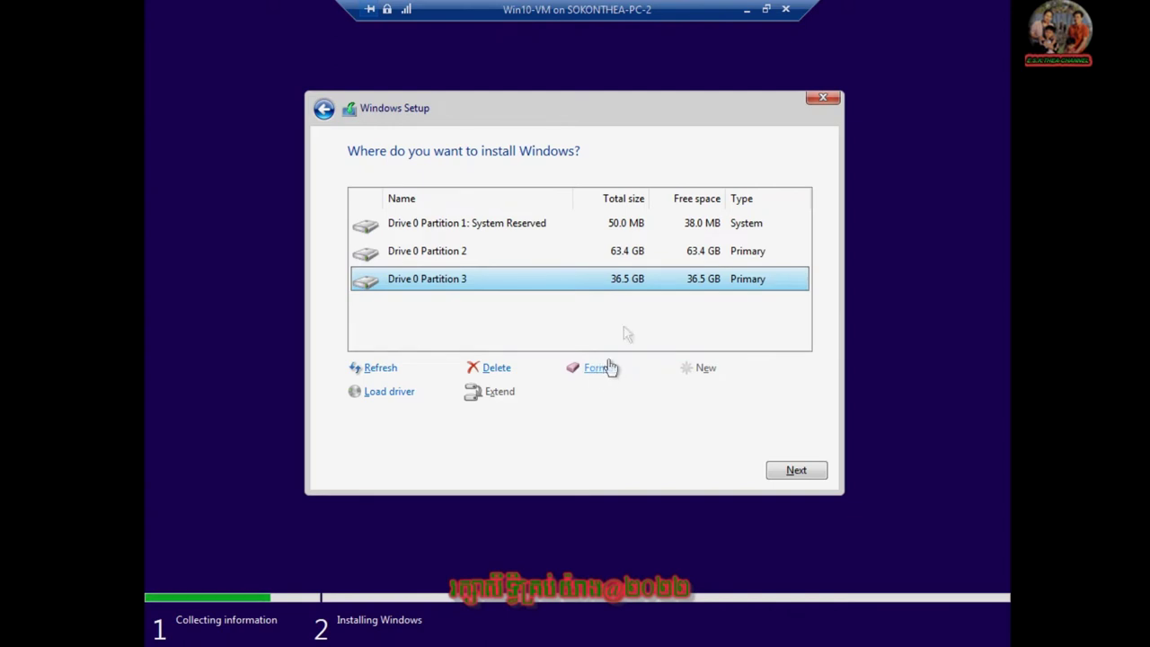
pyautogui.click(597, 367)
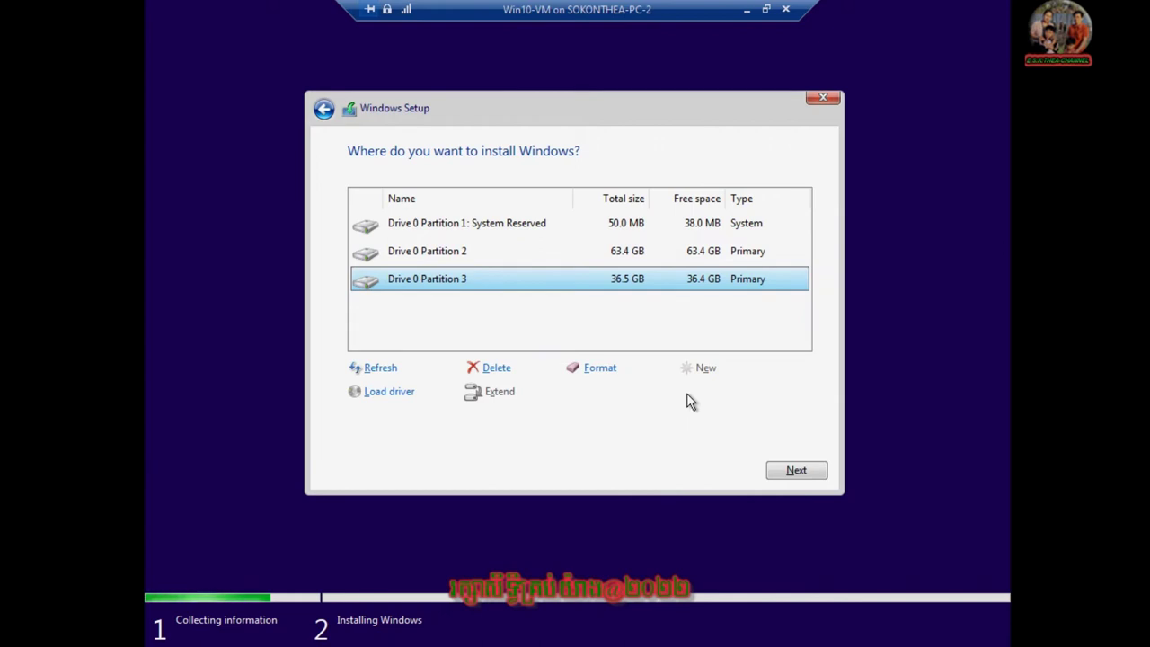
# Format Drive 0 Partition 2 and select it as the location for installing Windows.
pyautogui.click(633, 253)
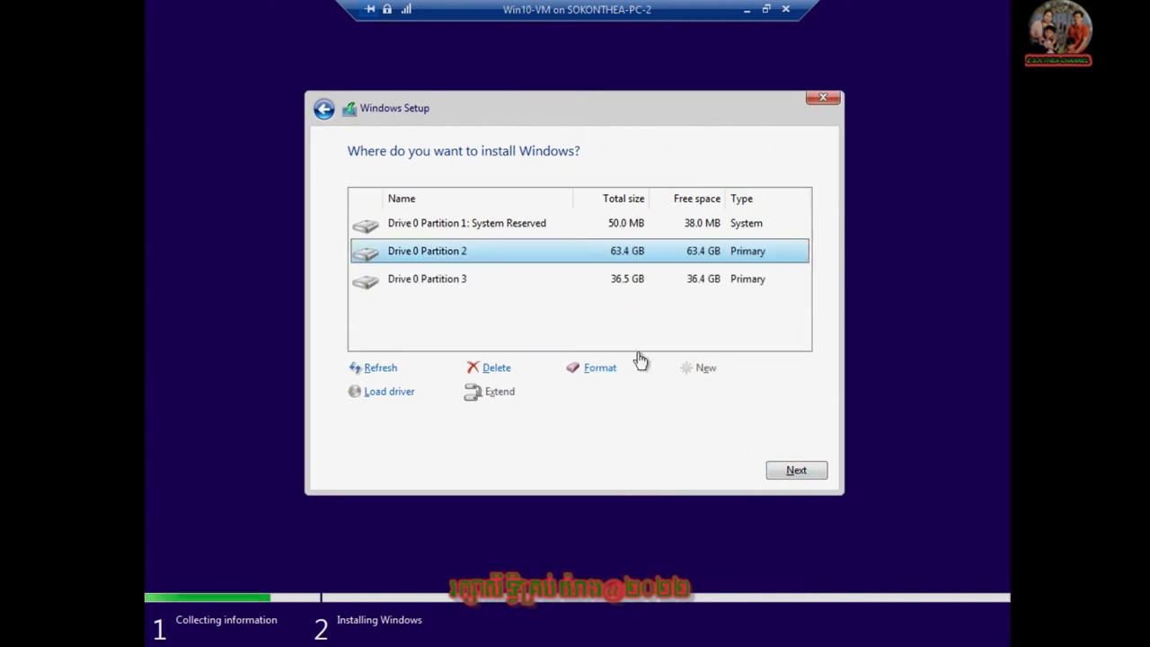
pyautogui.click(600, 370)
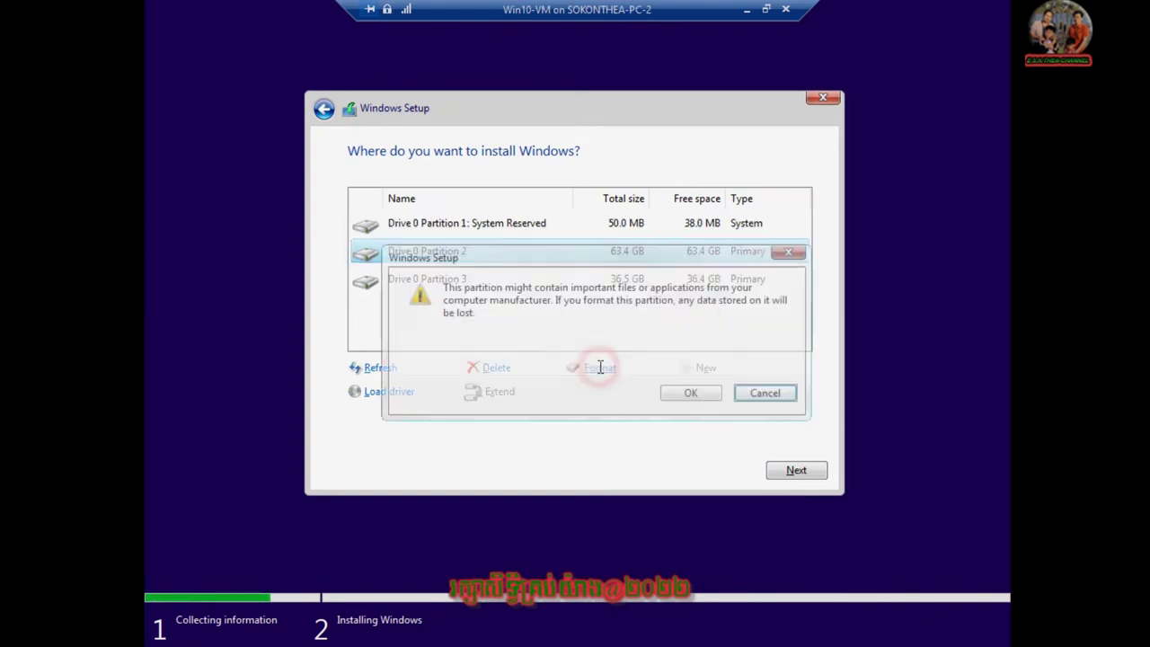
pyautogui.click(676, 393)
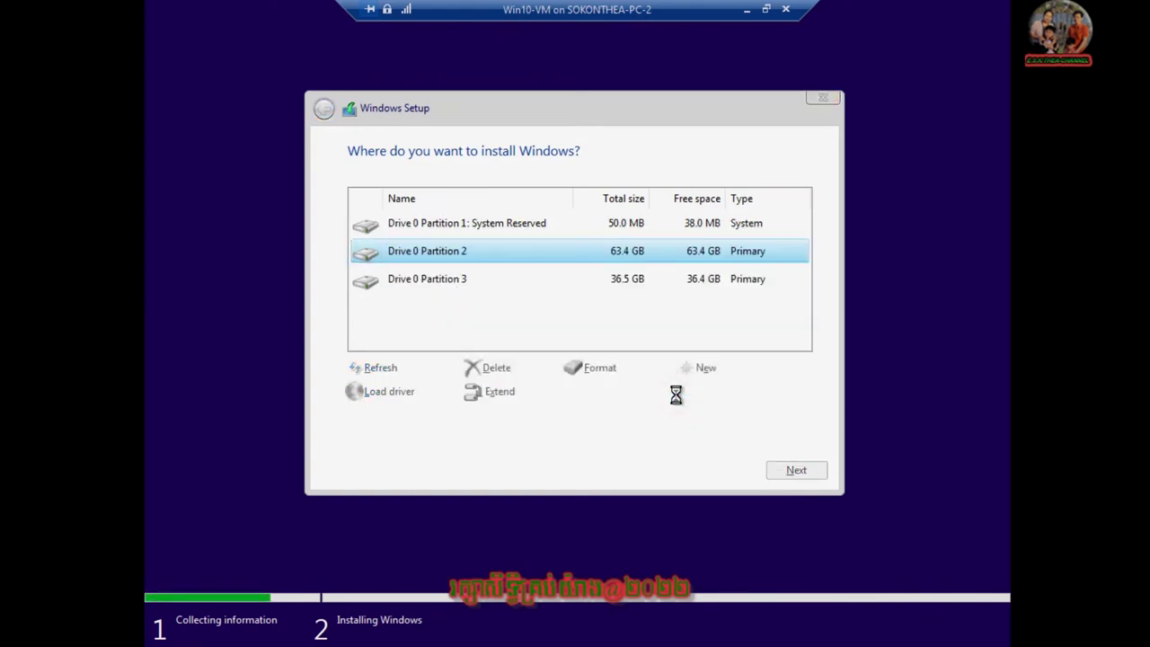
pyautogui.click(621, 280)
pyautogui.click(619, 250)
pyautogui.click(614, 286)
pyautogui.click(624, 251)
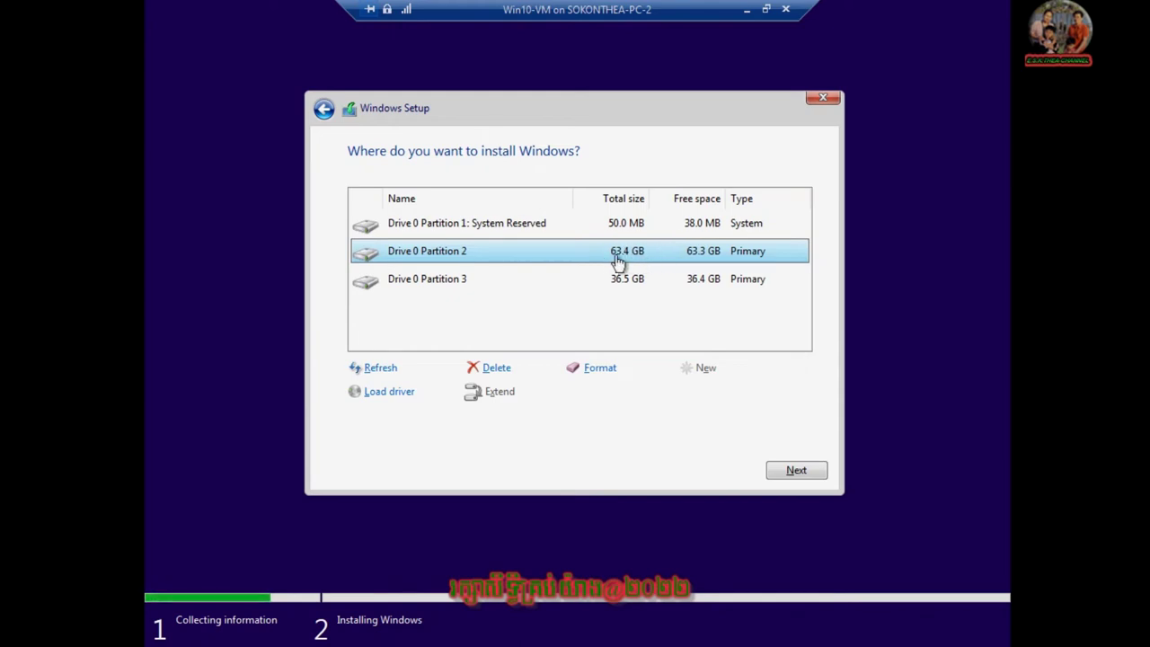
# Compare the sizes, free space and types of Drive 0 Partition 2 and Drive 0 Partition 3.
pyautogui.click(629, 282)
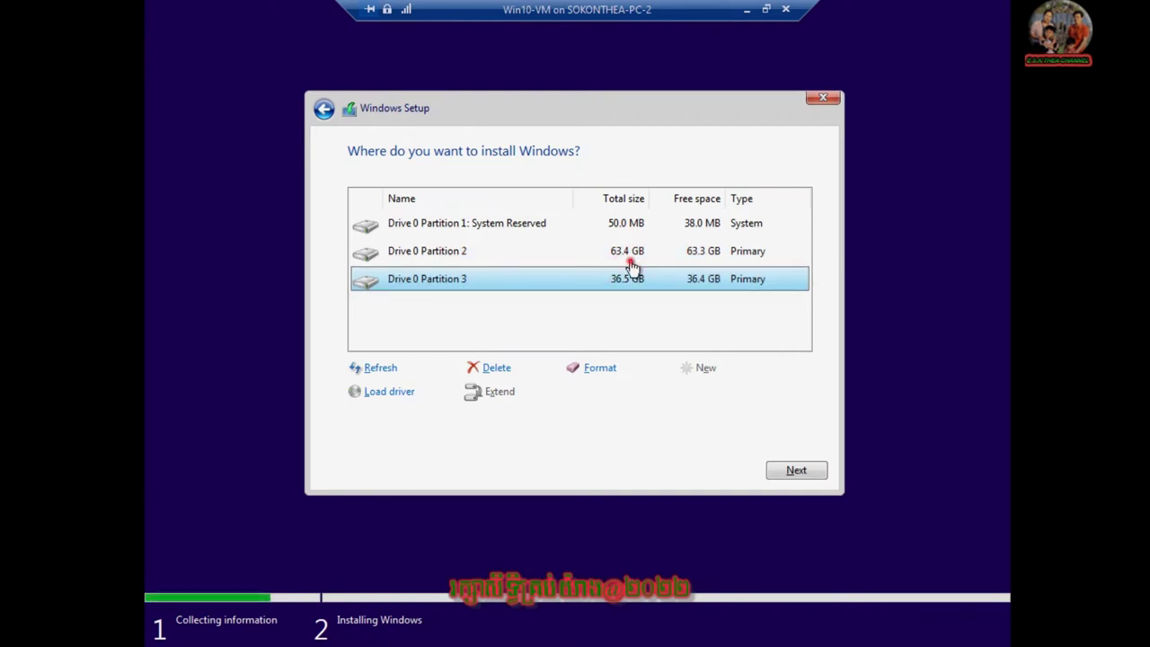
pyautogui.click(629, 256)
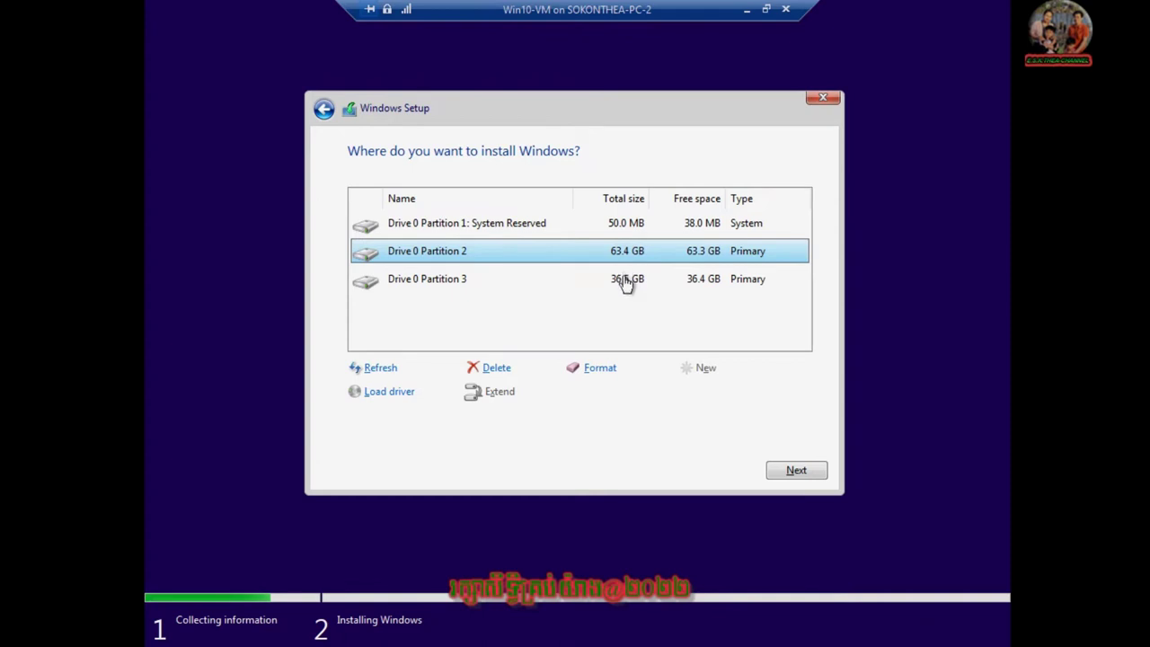
pyautogui.click(626, 282)
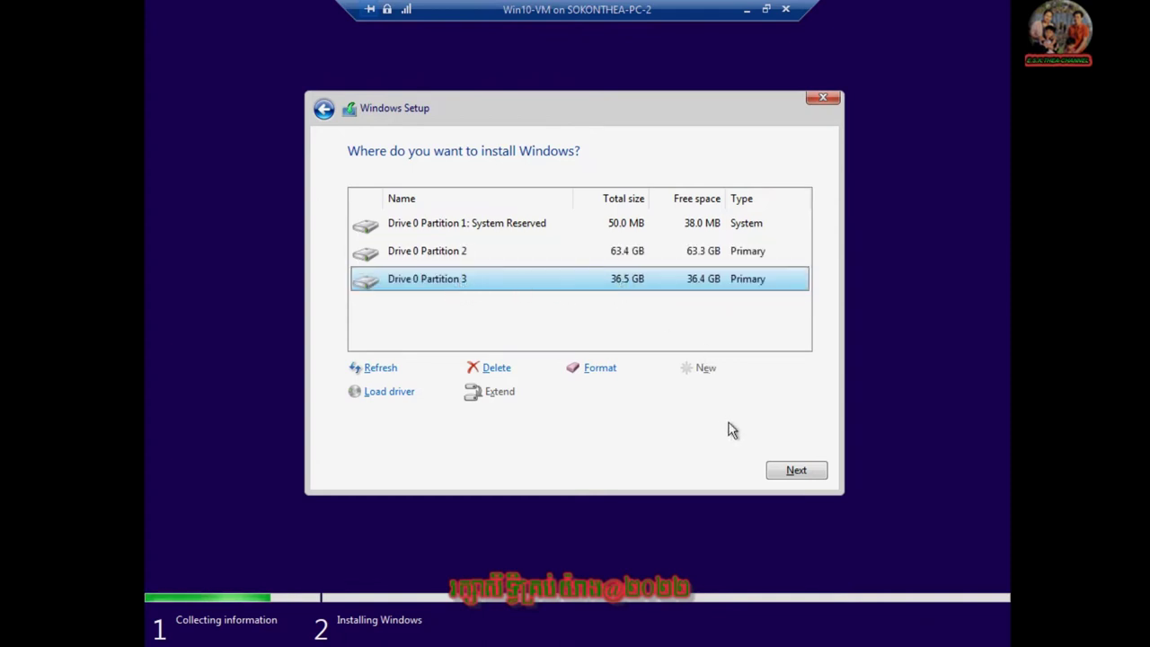
pyautogui.click(626, 252)
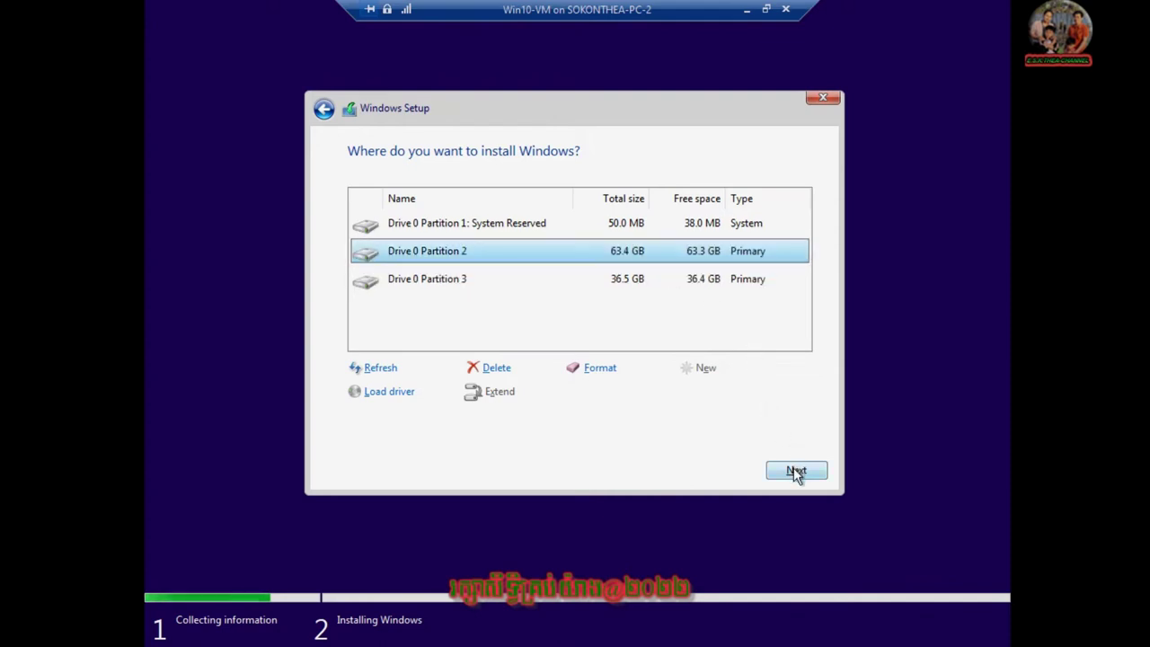
pyautogui.click(634, 280)
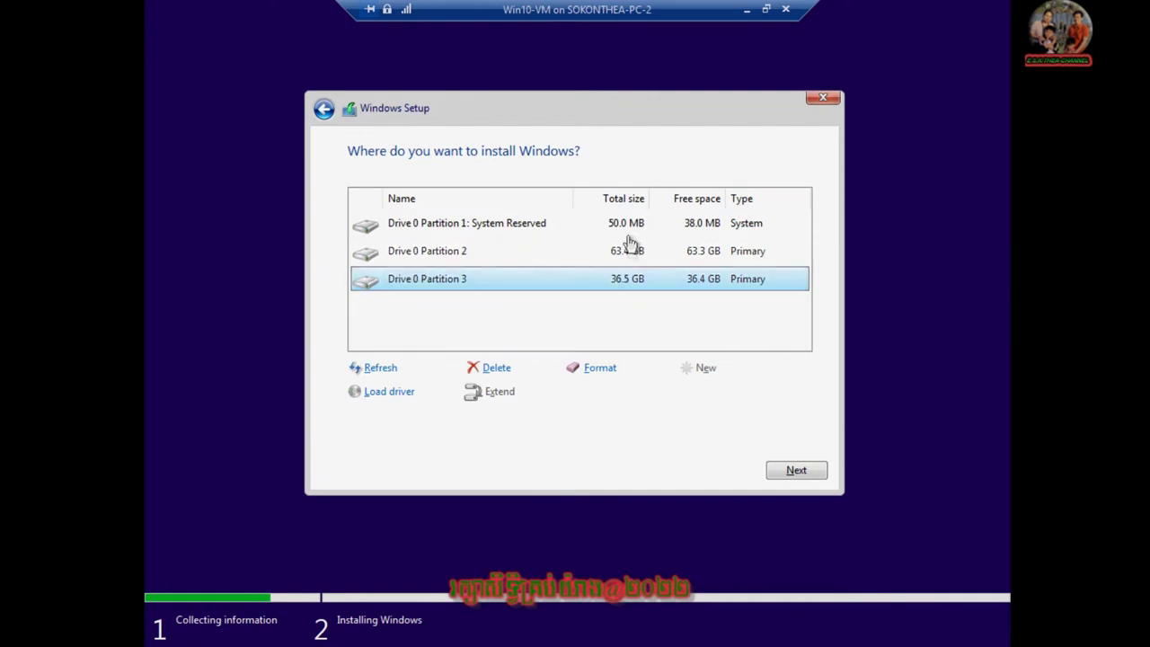
pyautogui.click(627, 254)
pyautogui.click(629, 279)
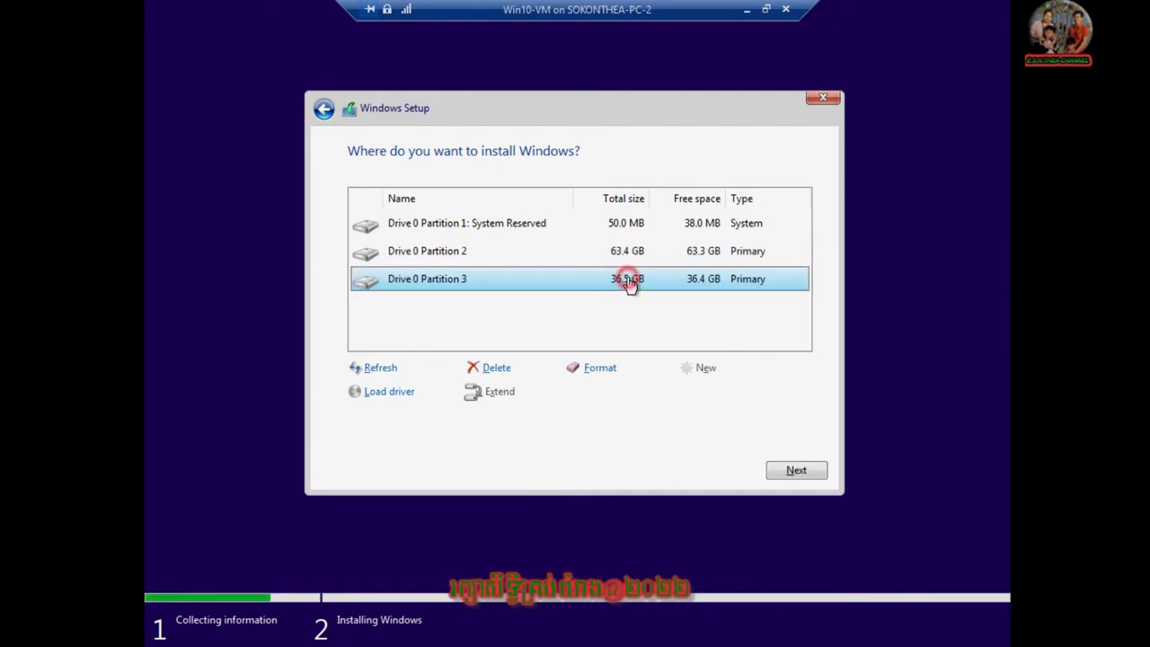
pyautogui.click(622, 249)
pyautogui.click(622, 275)
pyautogui.click(618, 253)
pyautogui.click(627, 284)
pyautogui.click(624, 255)
pyautogui.click(625, 277)
pyautogui.click(625, 256)
pyautogui.click(626, 280)
# Choose Drive 0 Partition 2 as the installation target and start installing Windows on it.
pyautogui.click(623, 252)
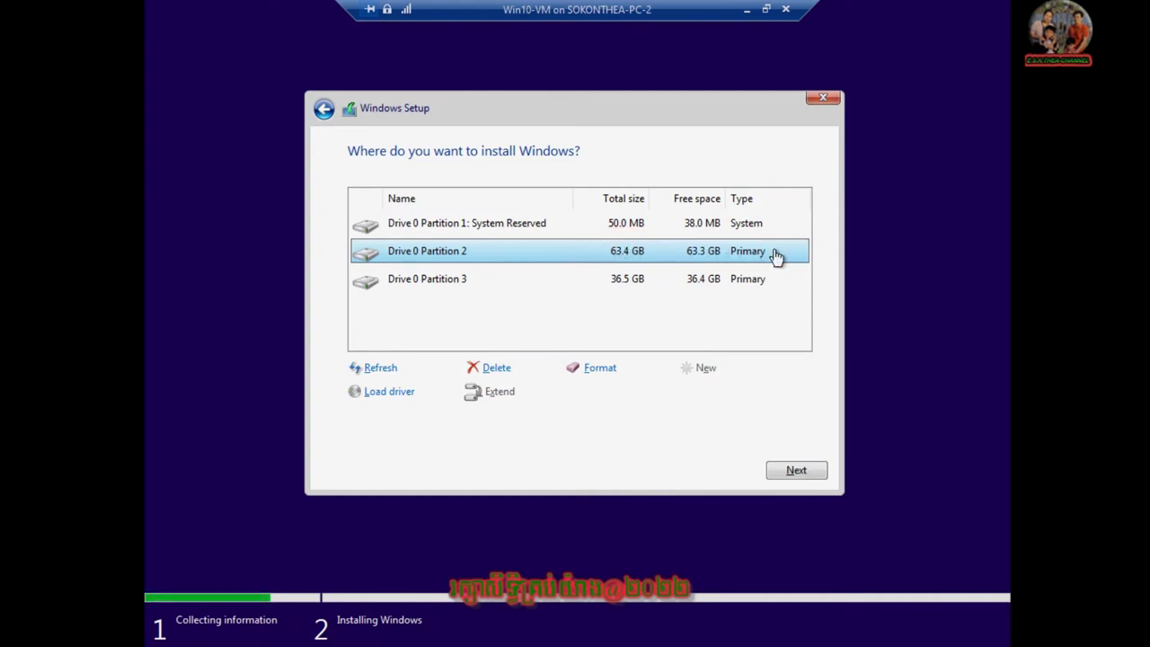
pyautogui.click(783, 471)
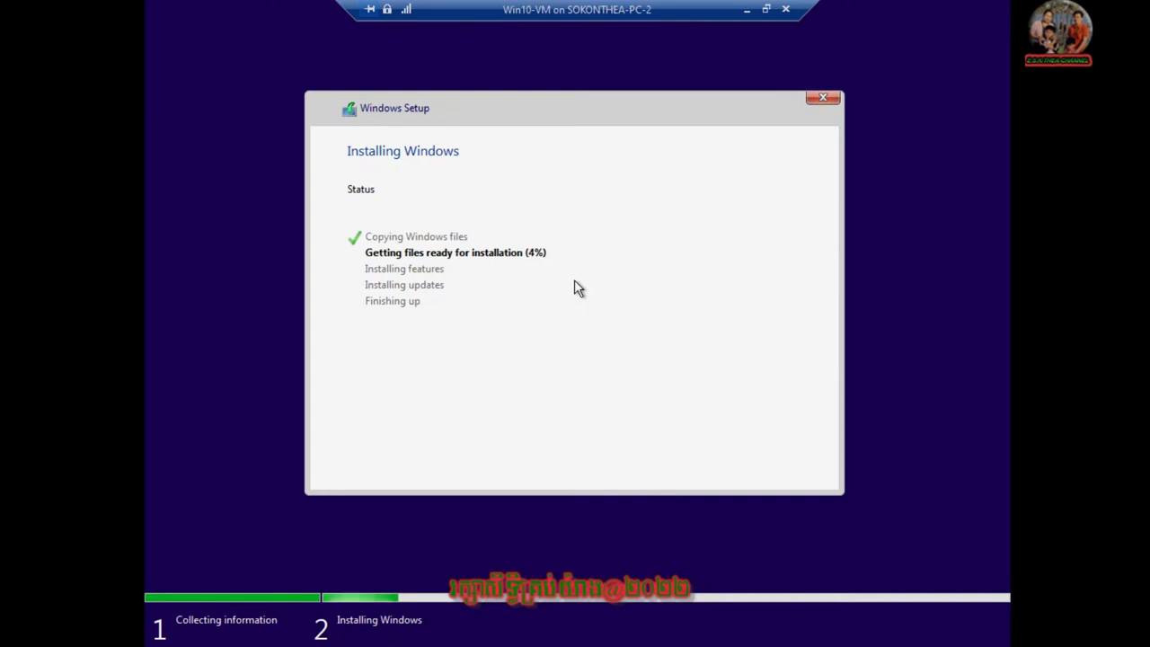
# Take the virtual machine out of full screen, check Win10-VM in Hyper-V Manager, and return its connection to full screen.
pyautogui.click(765, 9)
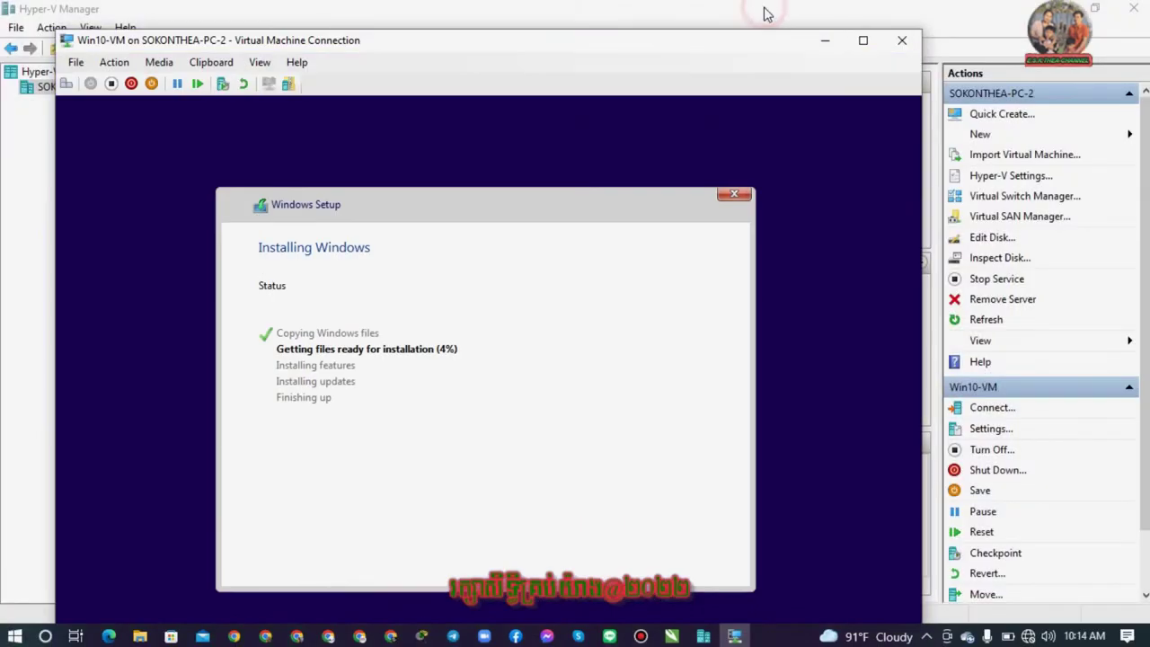
pyautogui.moveTo(700, 44); pyautogui.dragTo(831, 289)
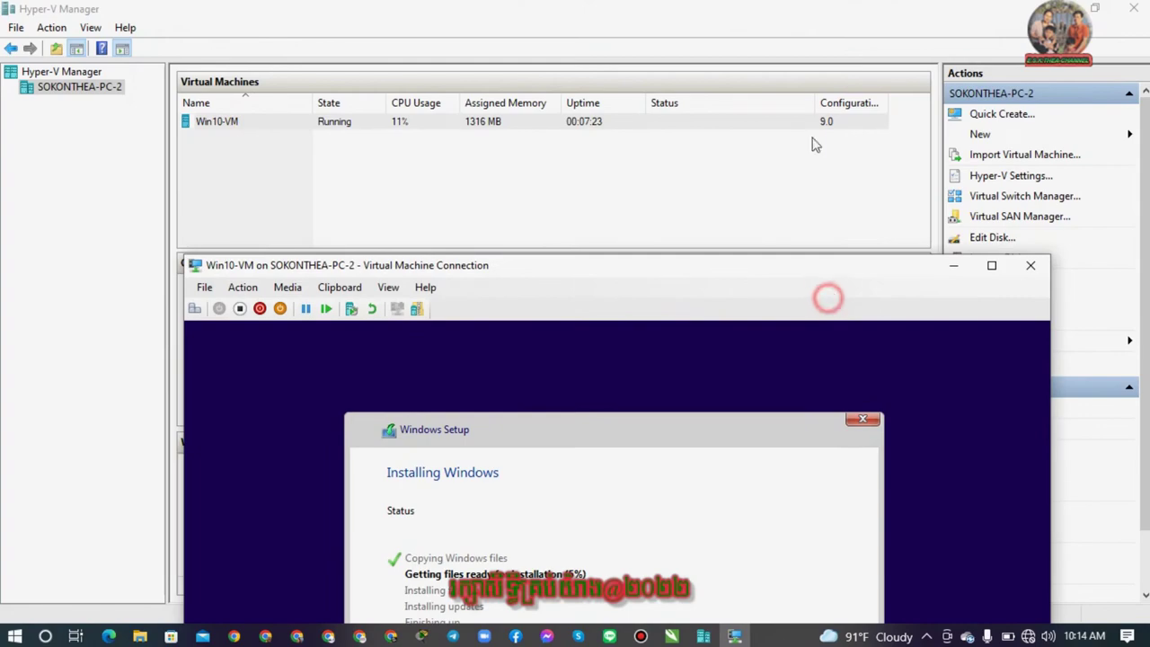
pyautogui.moveTo(693, 264); pyautogui.dragTo(634, 24)
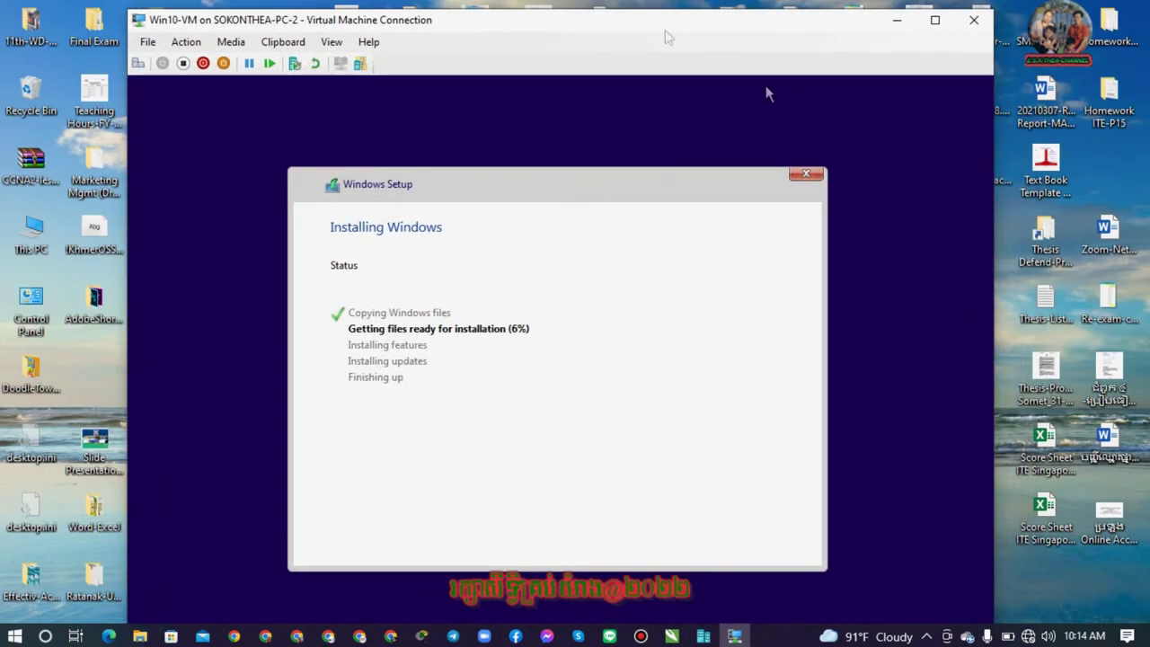
pyautogui.click(703, 636)
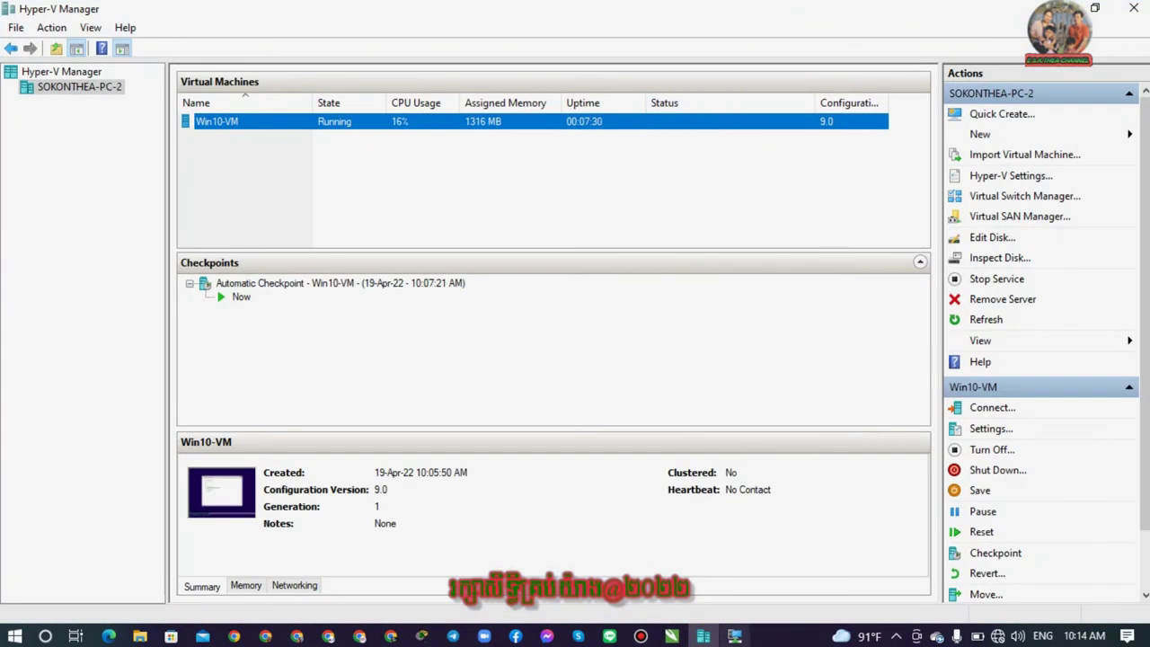
pyautogui.click(734, 636)
pyautogui.moveTo(601, 27)
pyautogui.mouseDown()
pyautogui.moveTo(590, 18)
pyautogui.moveTo(595, 35)
pyautogui.mouseUp()
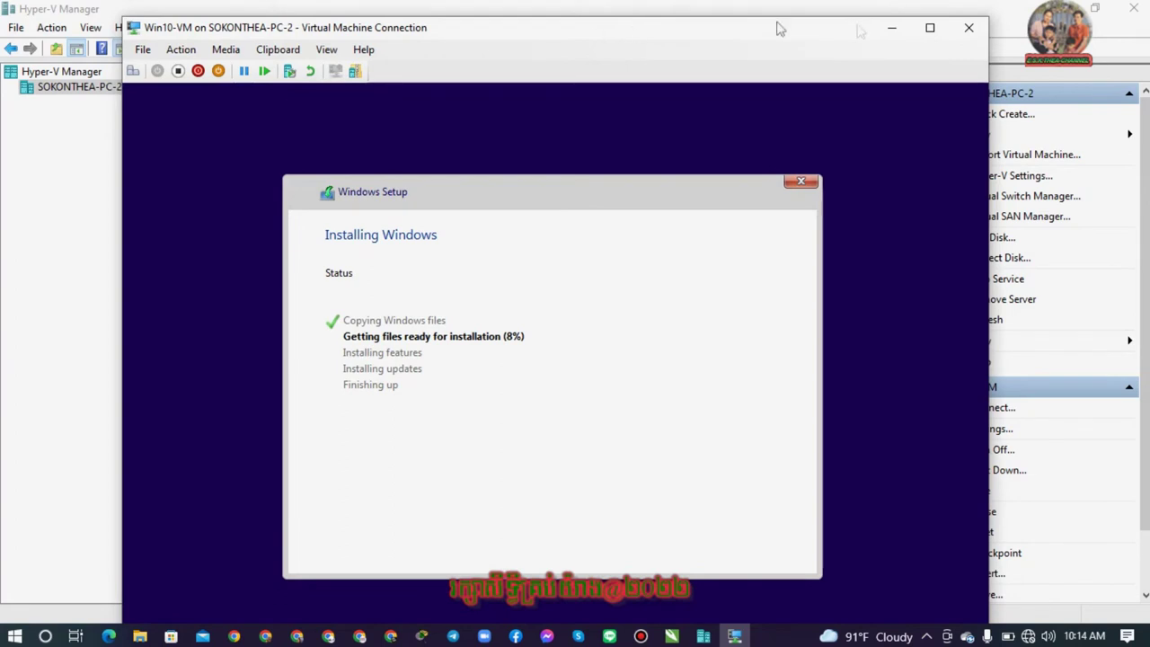
pyautogui.click(929, 29)
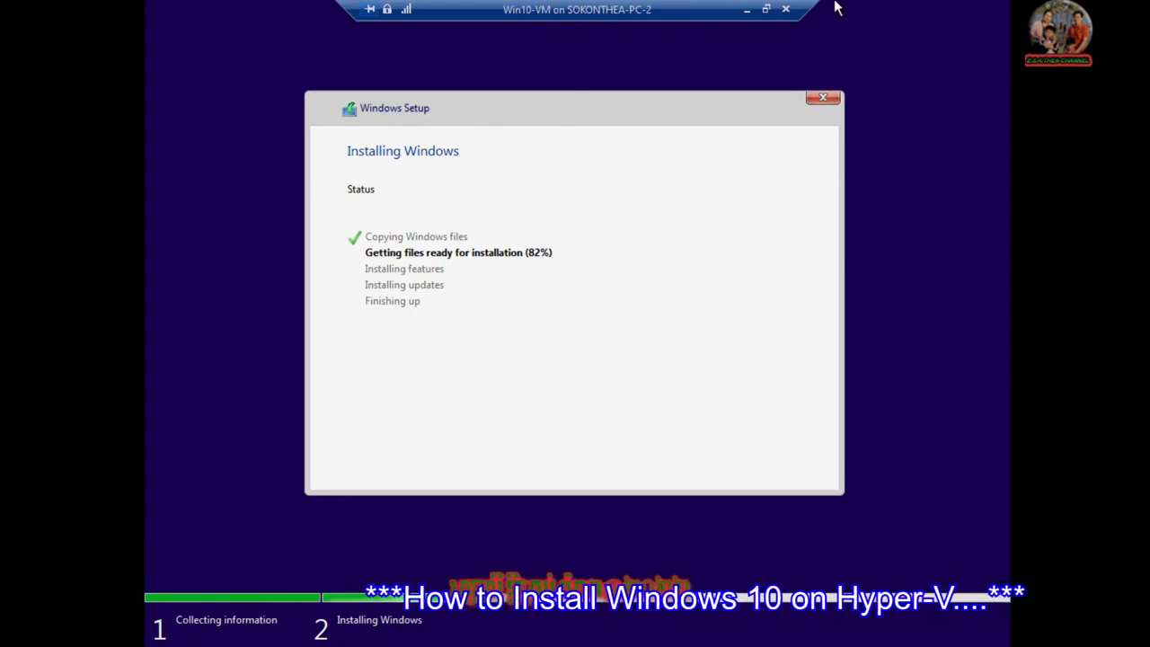
pyautogui.click(765, 9)
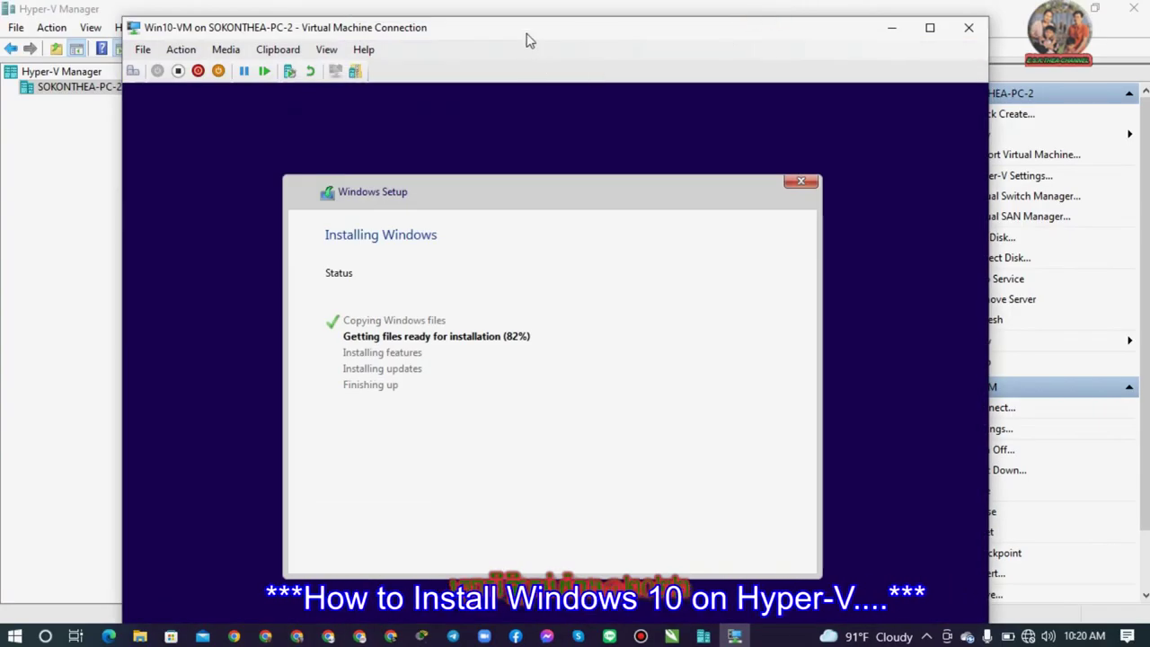
pyautogui.moveTo(528, 36)
pyautogui.mouseDown()
pyautogui.moveTo(590, 43)
pyautogui.moveTo(600, 150)
pyautogui.moveTo(516, 45)
pyautogui.mouseUp()
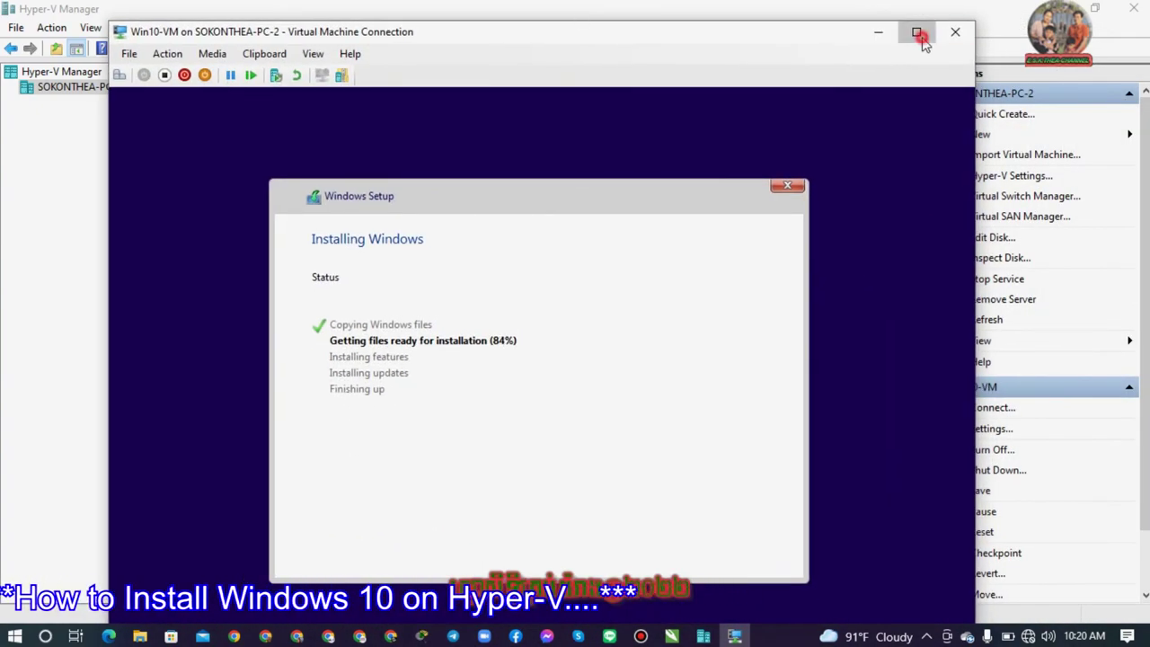
pyautogui.click(921, 36)
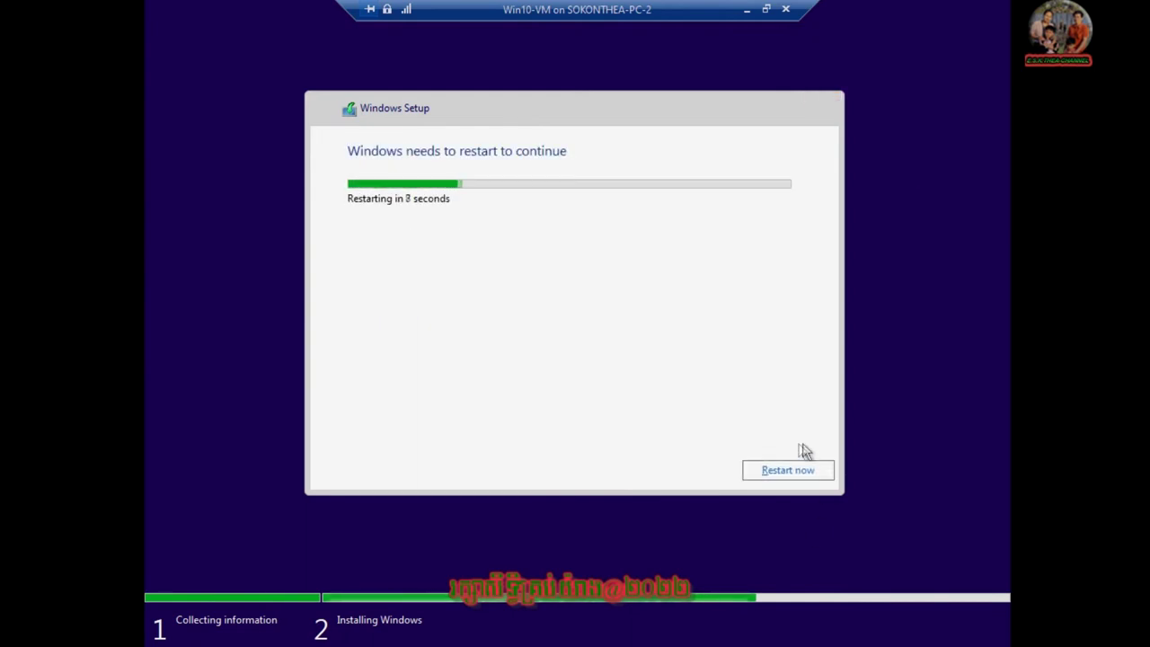
# Restart the virtual machine immediately to continue Windows Setup, keeping its connection in full screen.
pyautogui.click(787, 469)
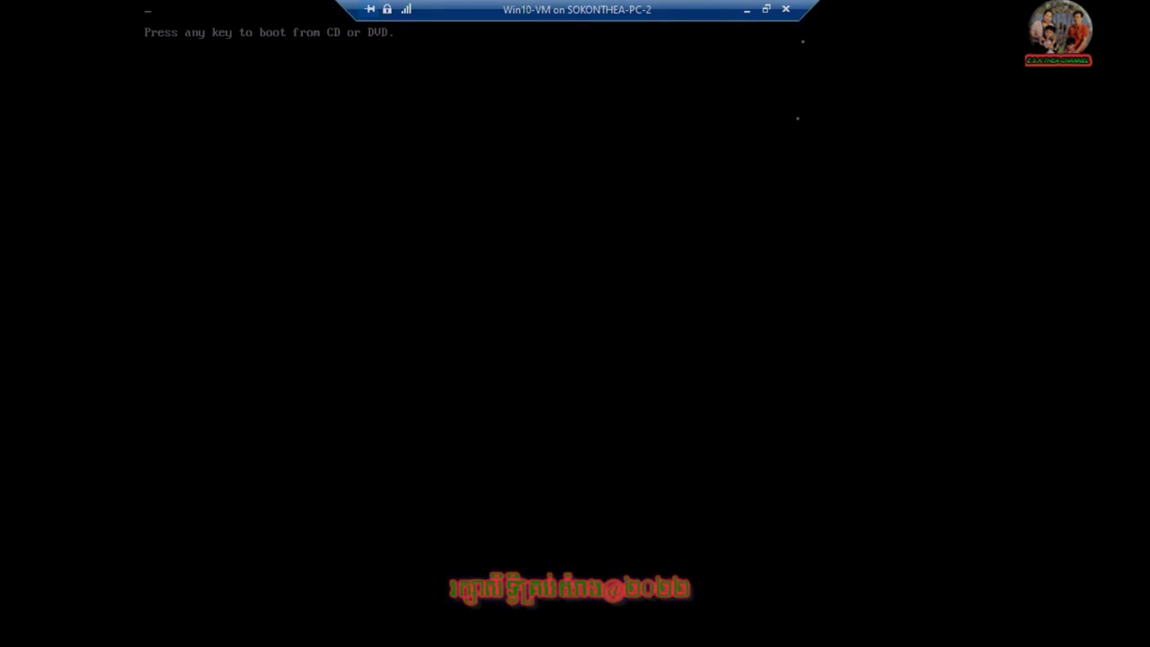
pyautogui.click(765, 9)
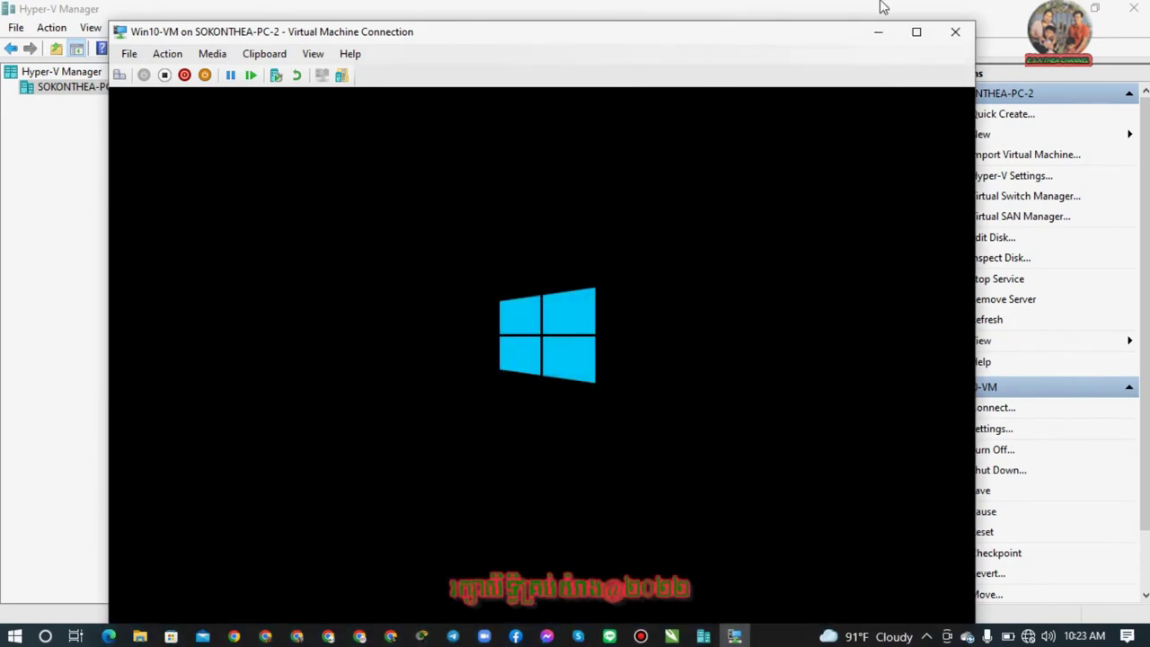
pyautogui.click(916, 32)
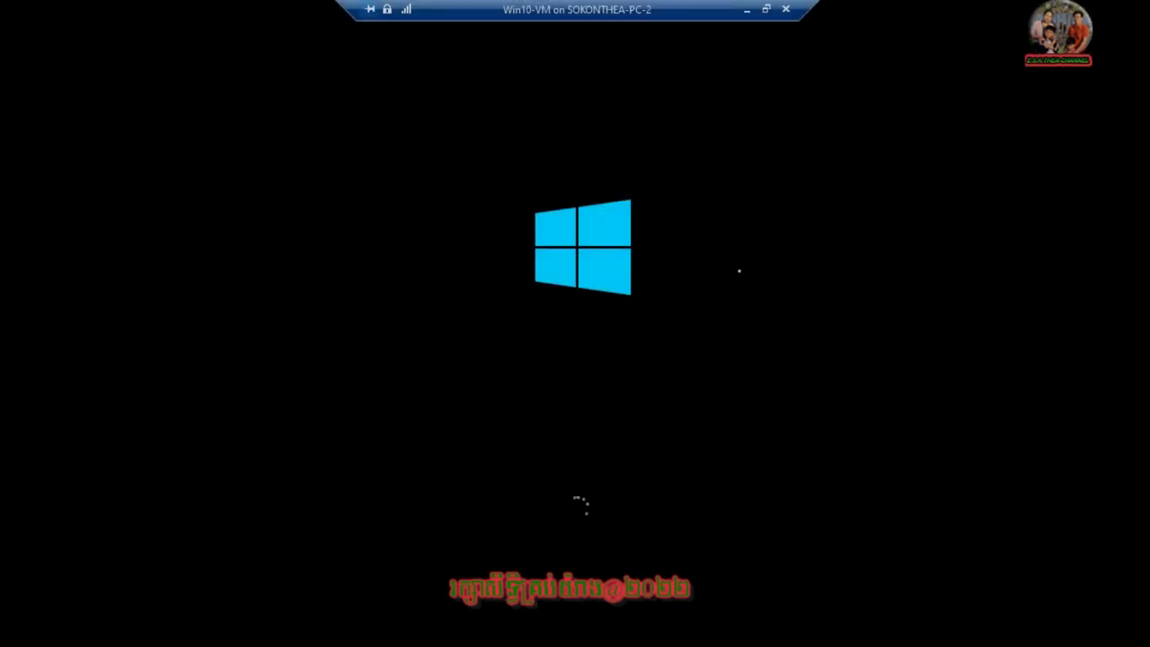
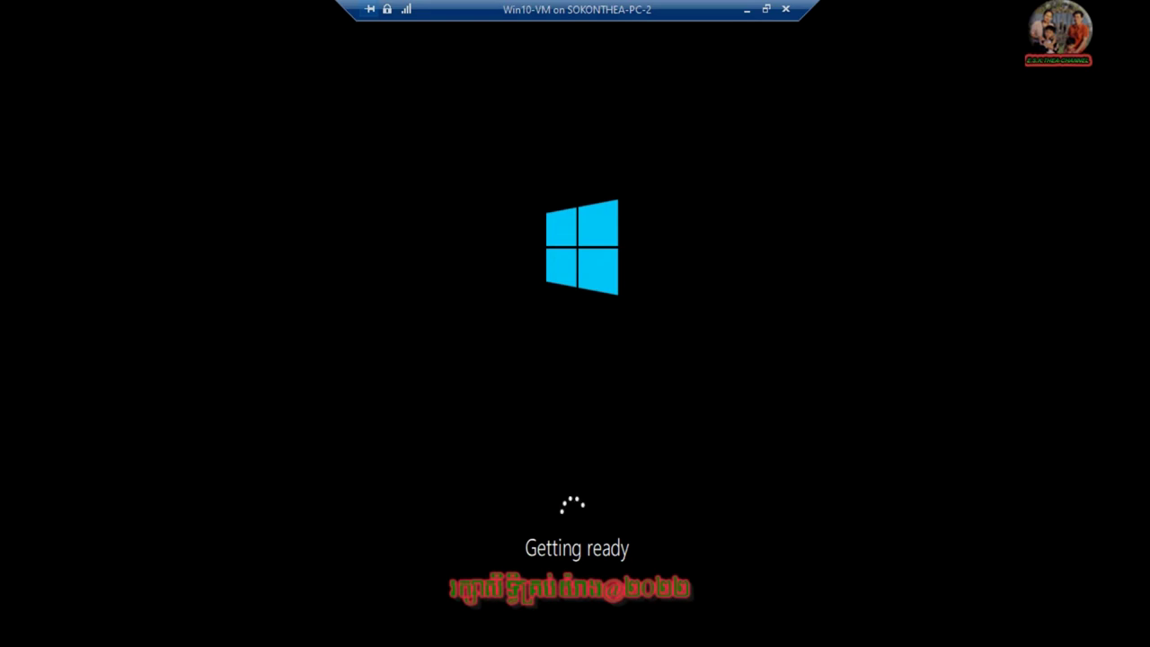
pyautogui.click(766, 10)
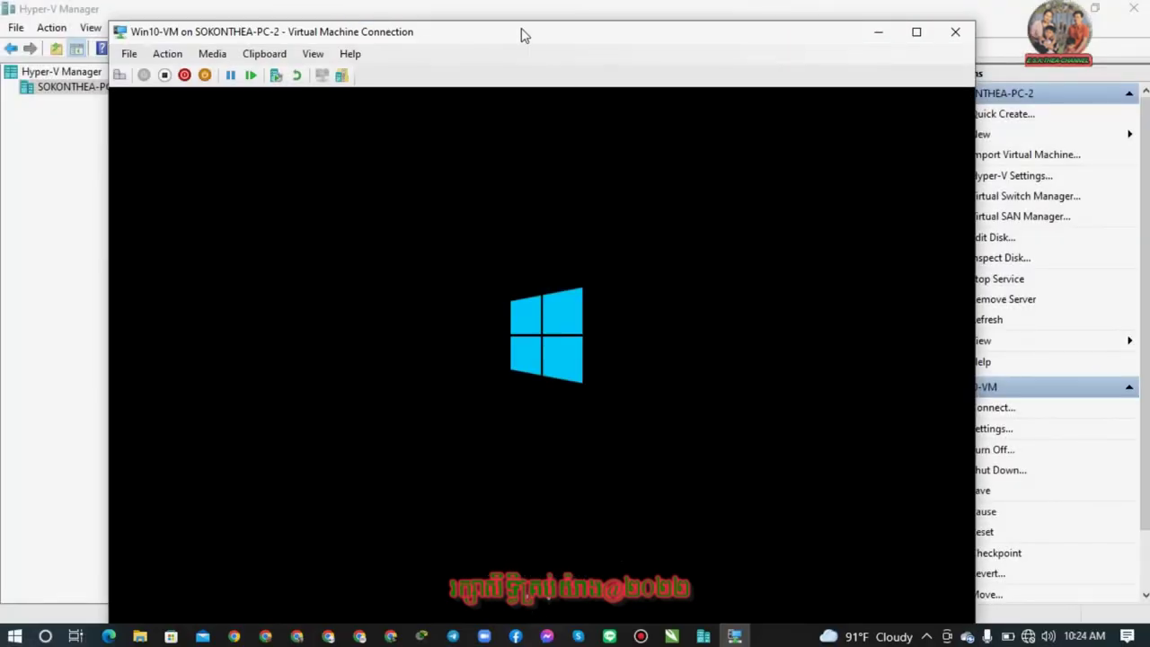
pyautogui.moveTo(520, 26); pyautogui.dragTo(512, 15)
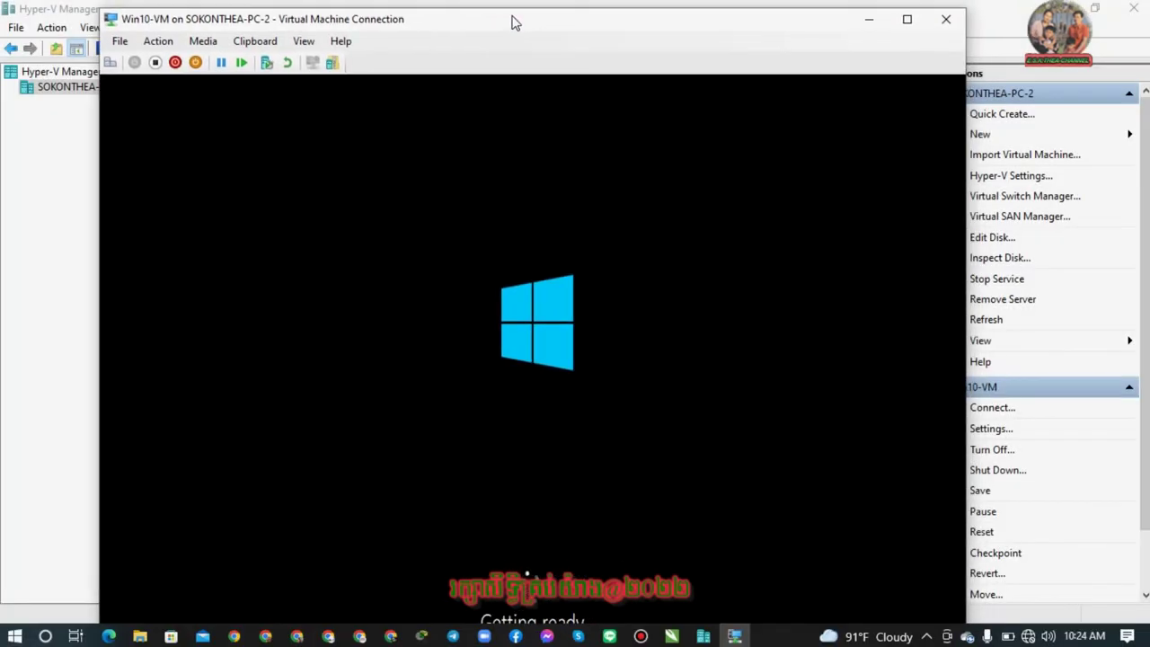
pyautogui.click(907, 18)
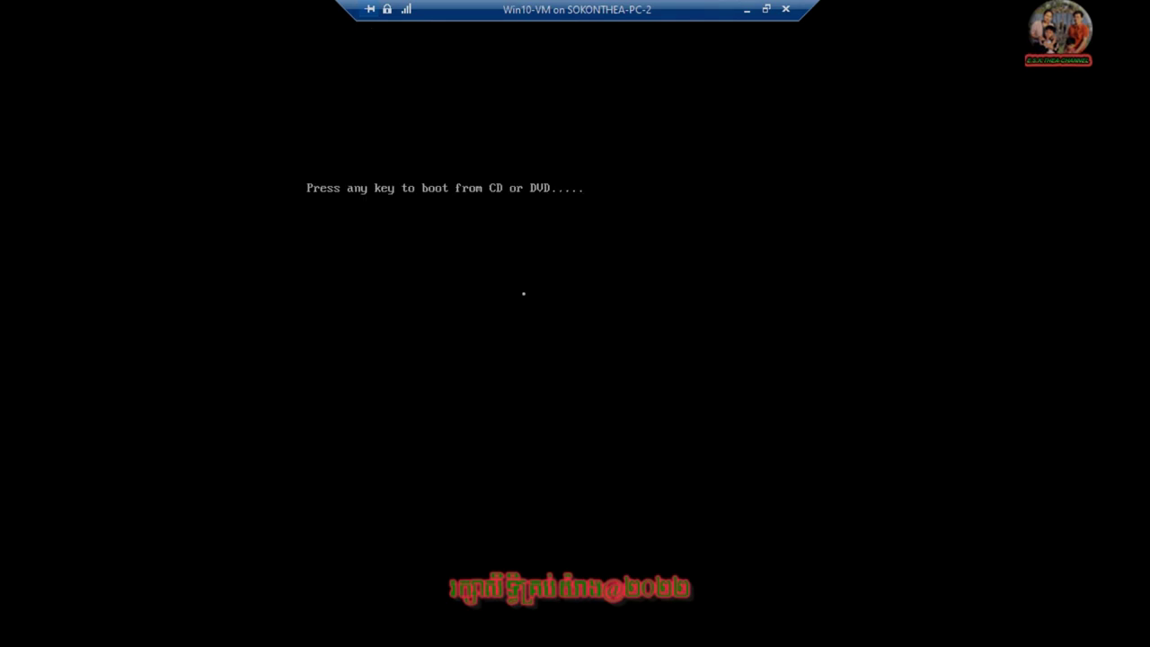
pyautogui.press('Return')
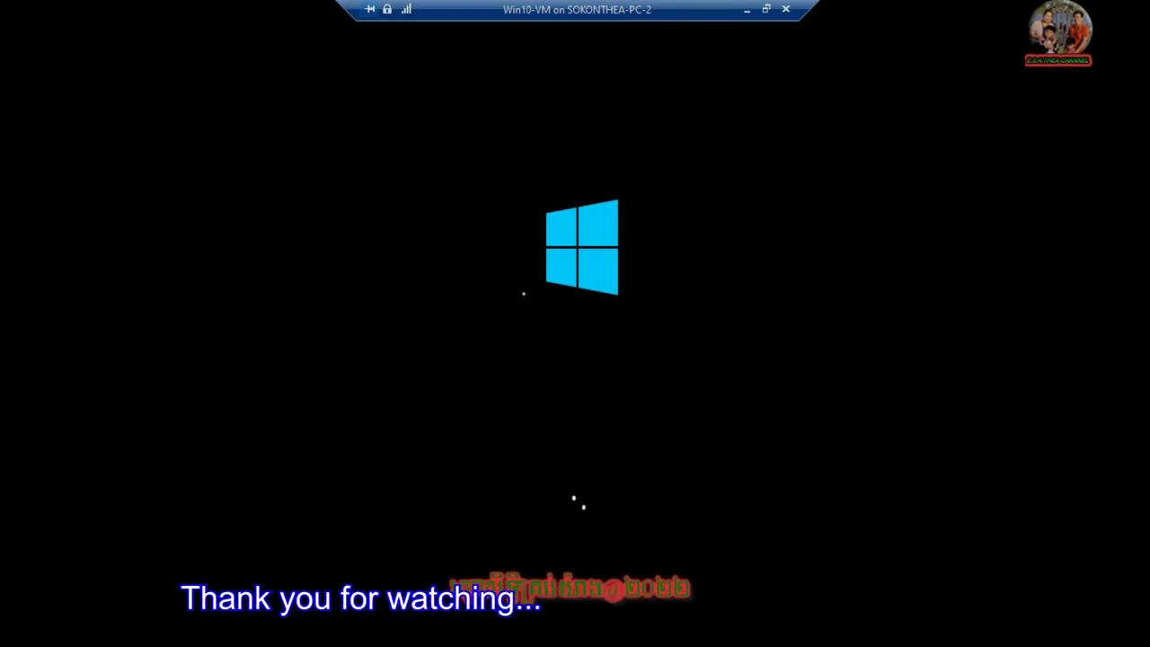
pyautogui.click(766, 9)
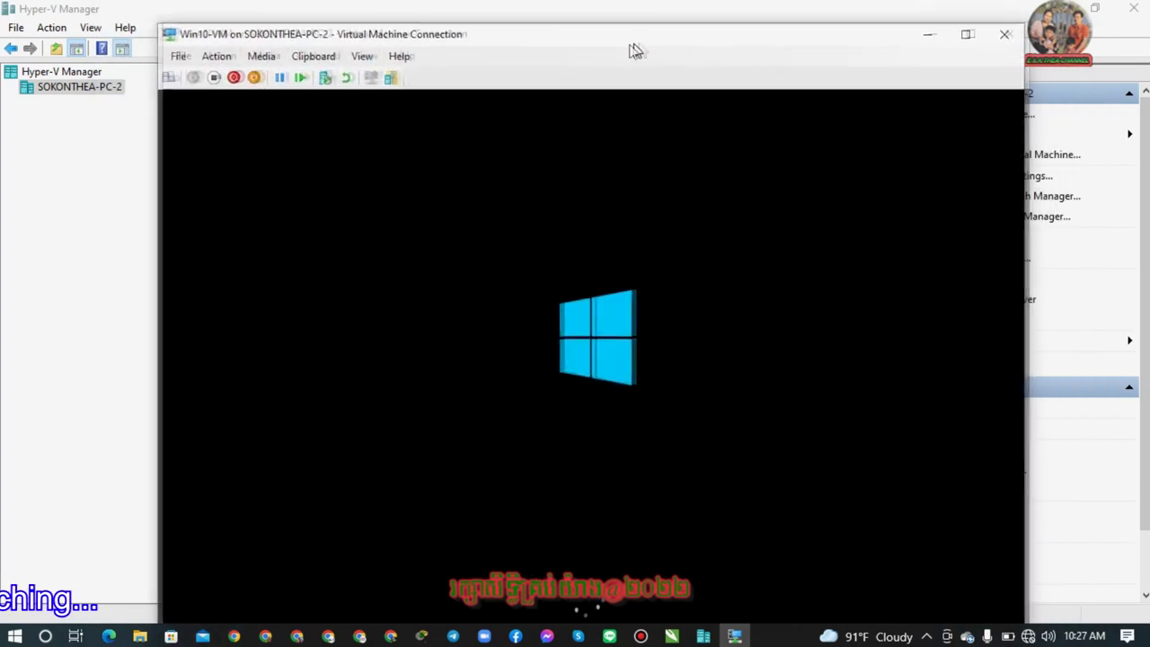
pyautogui.click(955, 43)
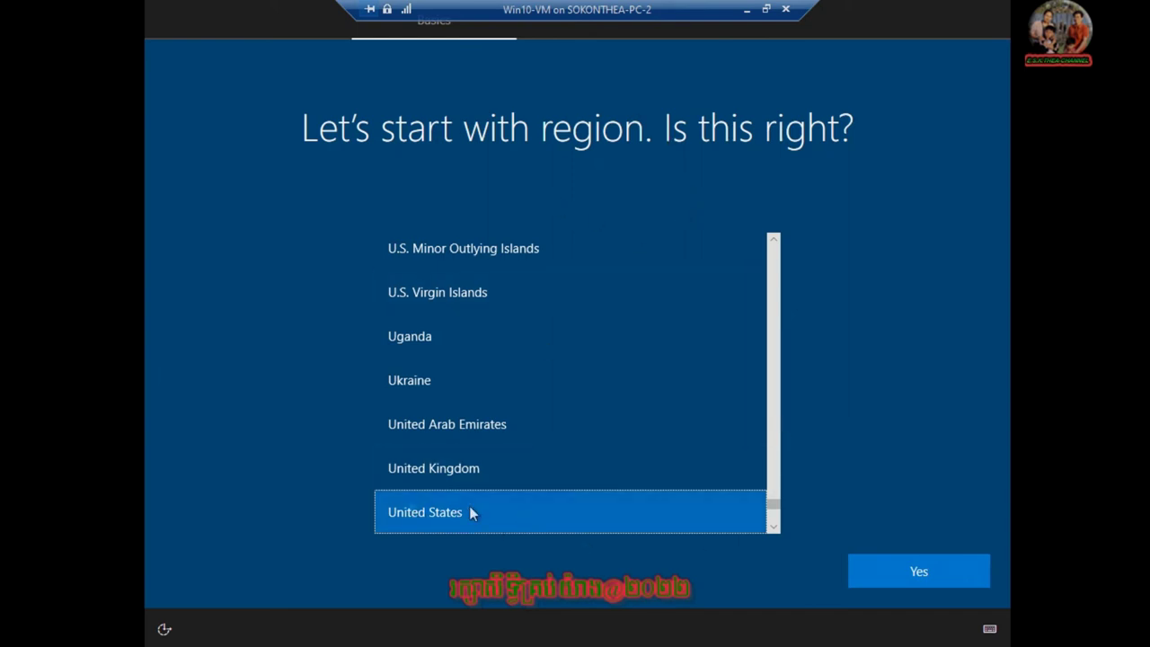
# Set the Windows region to Cambodia and accept it.
pyautogui.moveTo(775, 507); pyautogui.dragTo(776, 289)
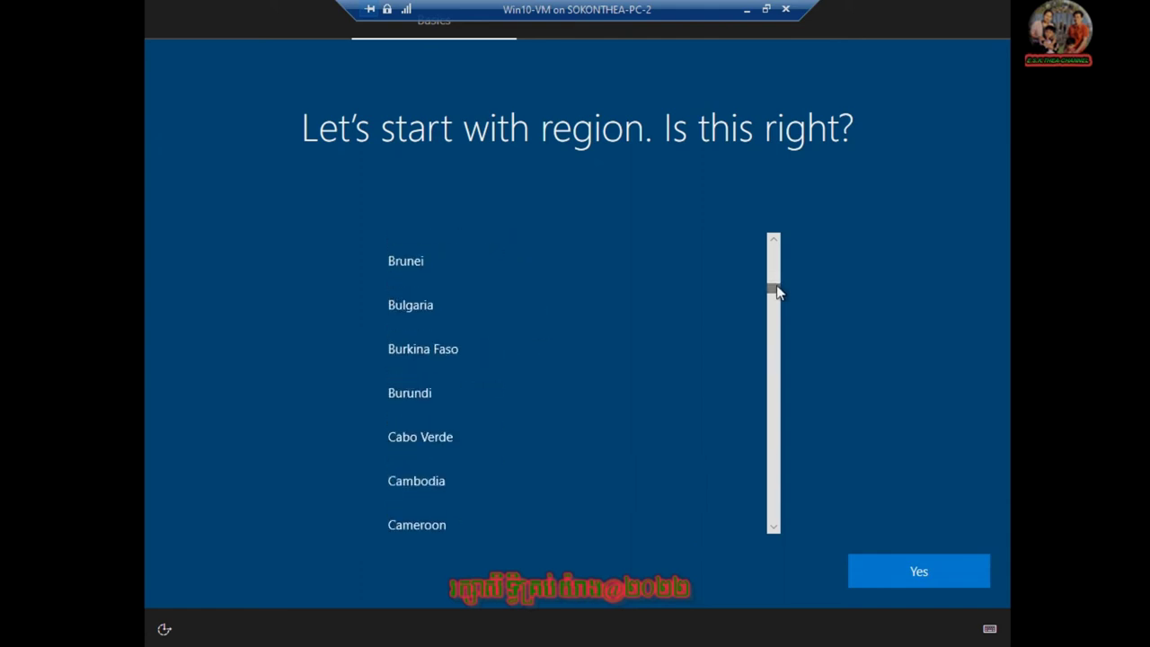
pyautogui.click(454, 484)
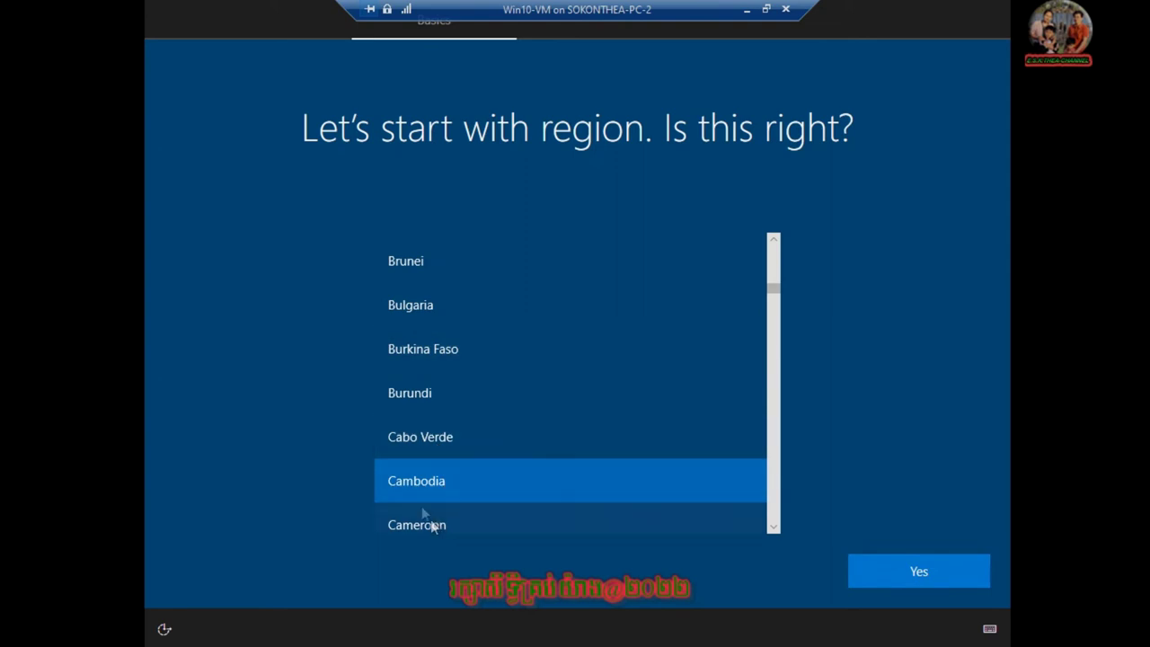
pyautogui.click(912, 571)
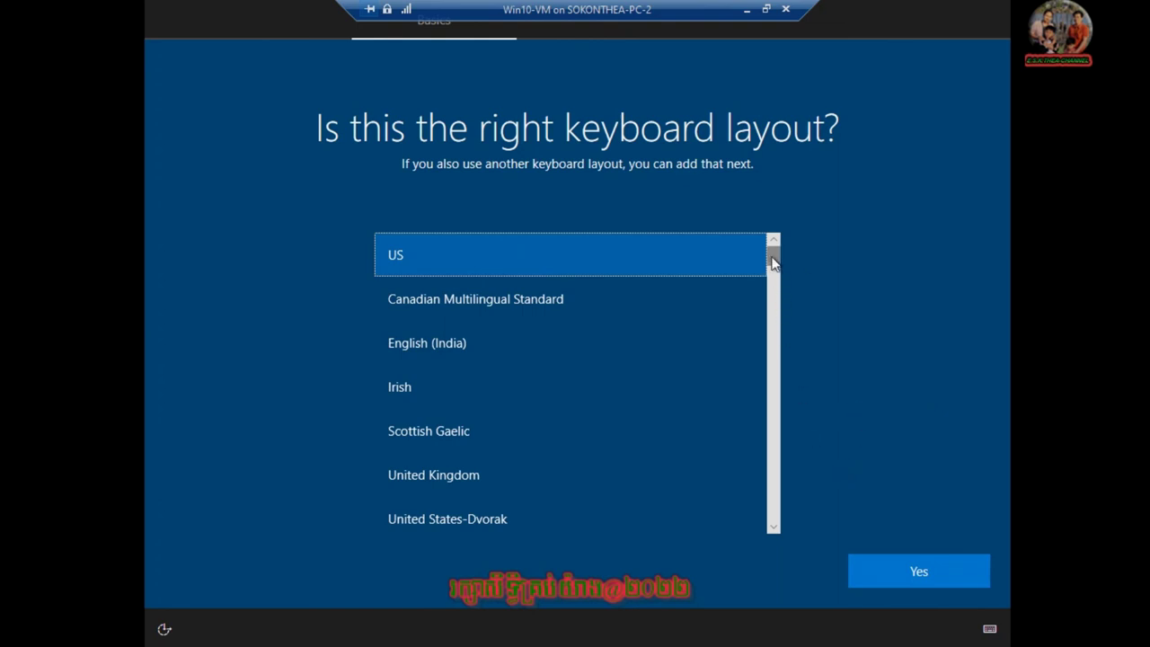
# Choose the United States-International keyboard layout and skip adding a second layout.
pyautogui.moveTo(773, 254)
pyautogui.mouseDown()
pyautogui.moveTo(769, 326)
pyautogui.moveTo(758, 271)
pyautogui.mouseUp()
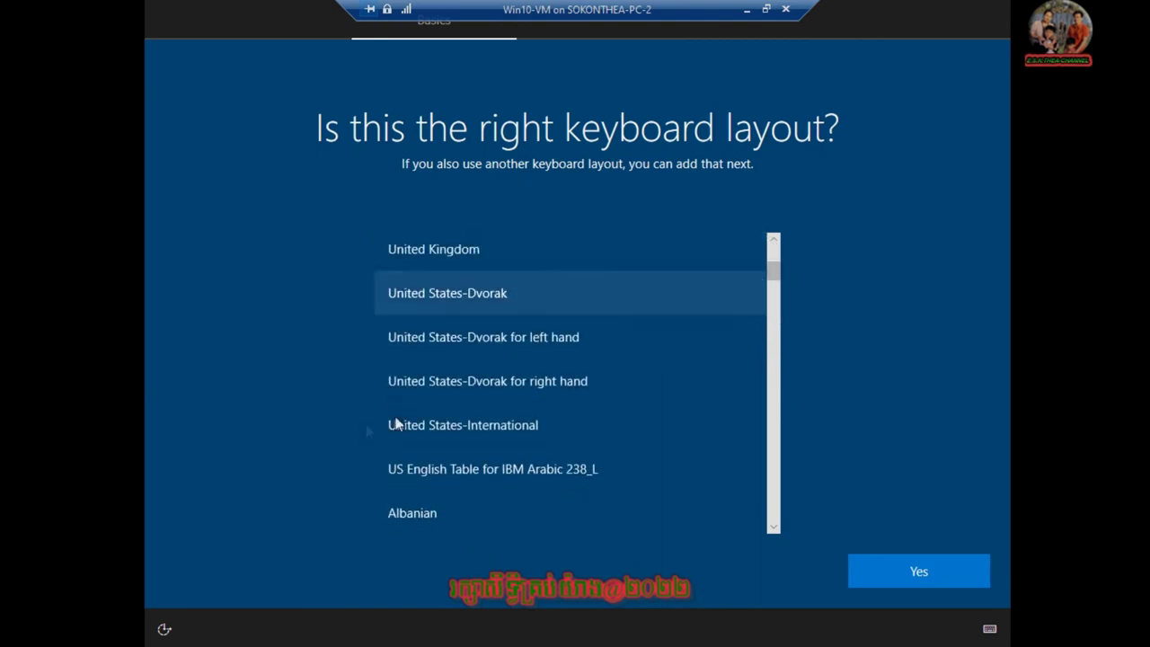
pyautogui.click(507, 420)
pyautogui.click(902, 567)
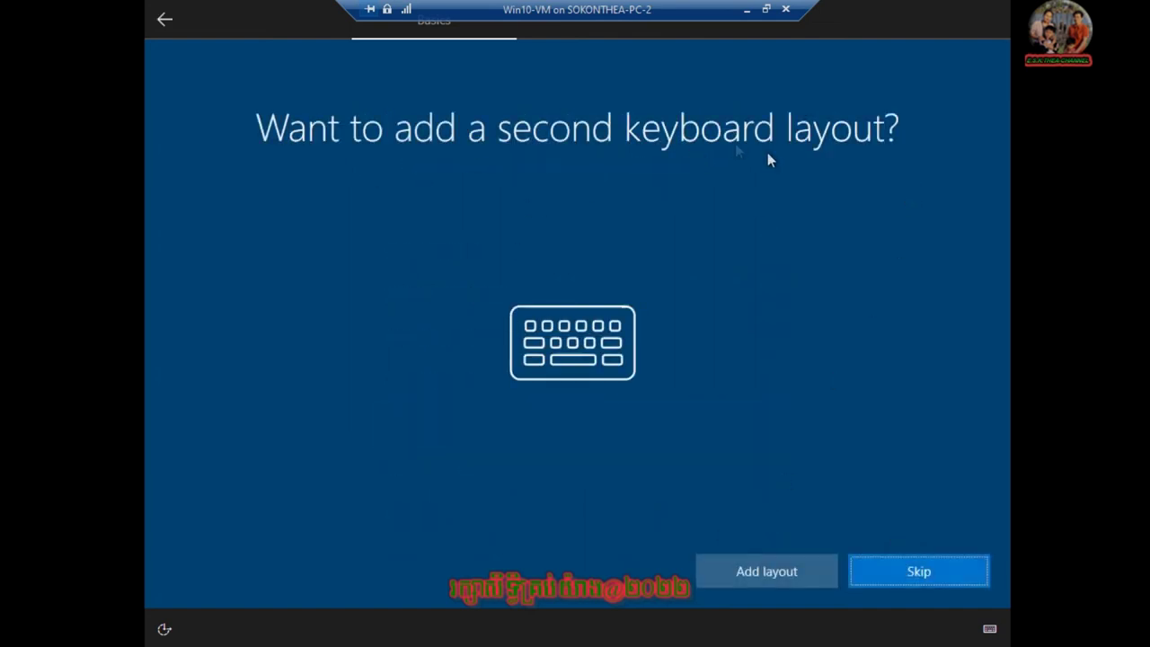
pyautogui.click(925, 573)
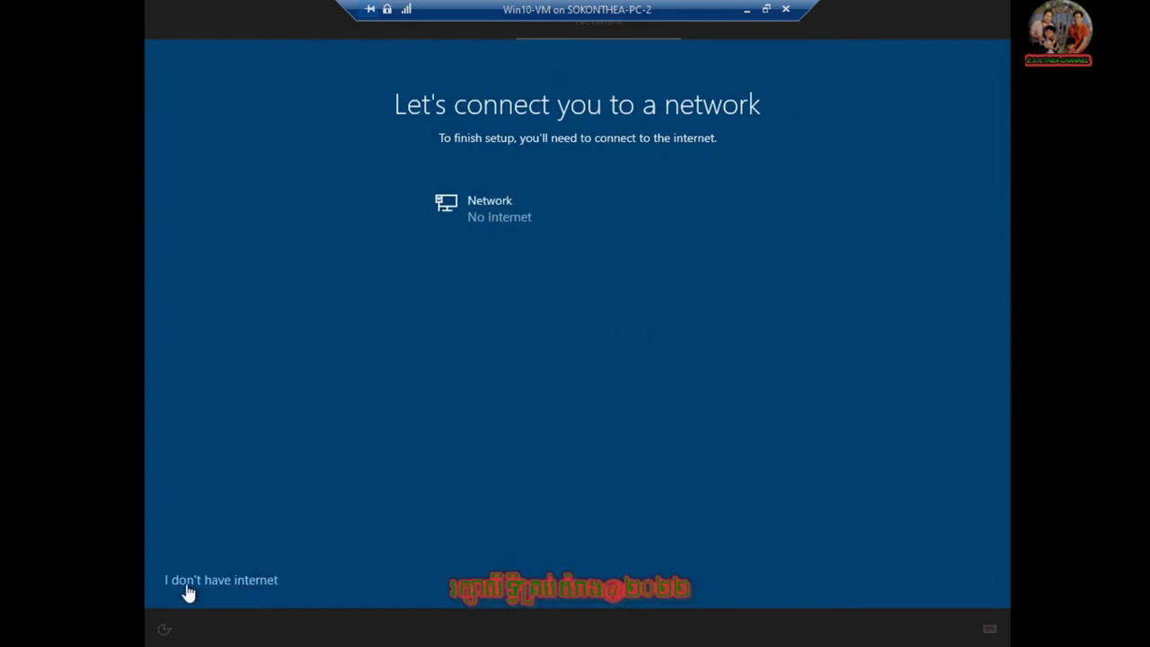
# Decline connecting to the internet and continue with limited setup.
pyautogui.click(267, 581)
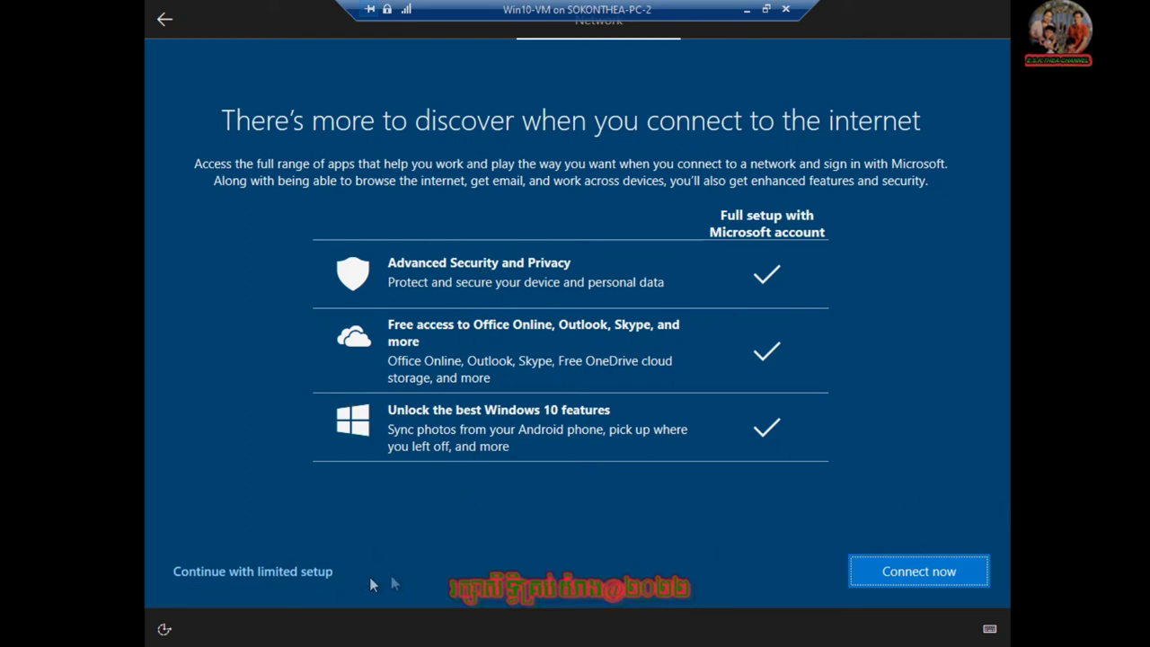
pyautogui.click(302, 574)
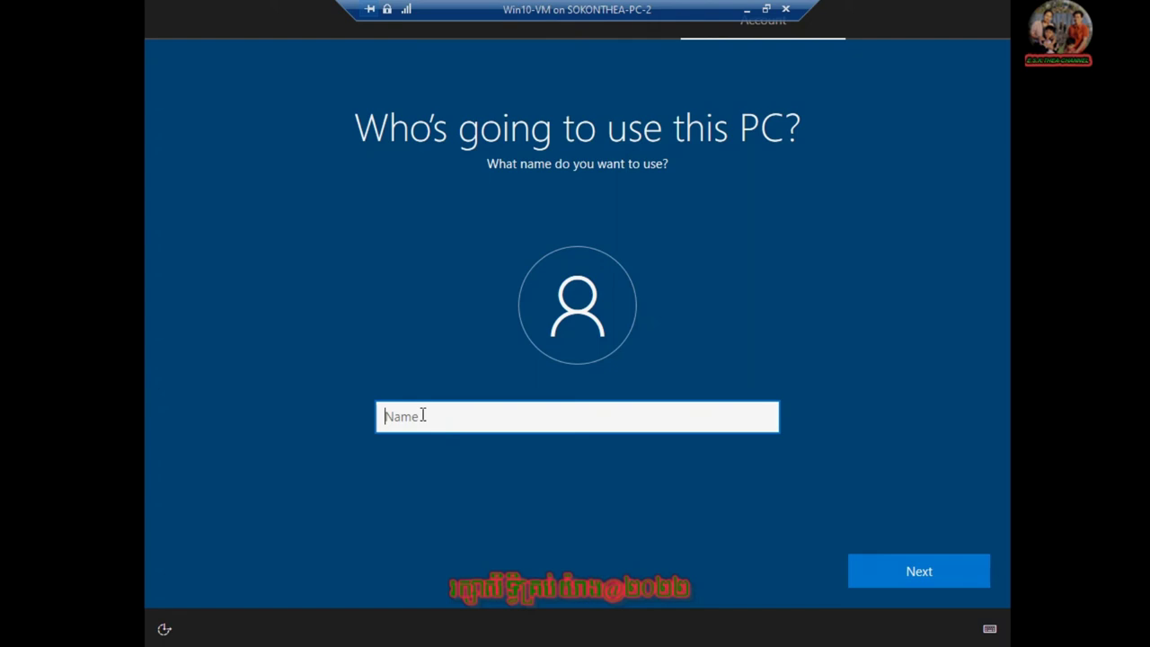
# Create the local account with the name User and leave its password blank.
pyautogui.write('User')
pyautogui.click(896, 572)
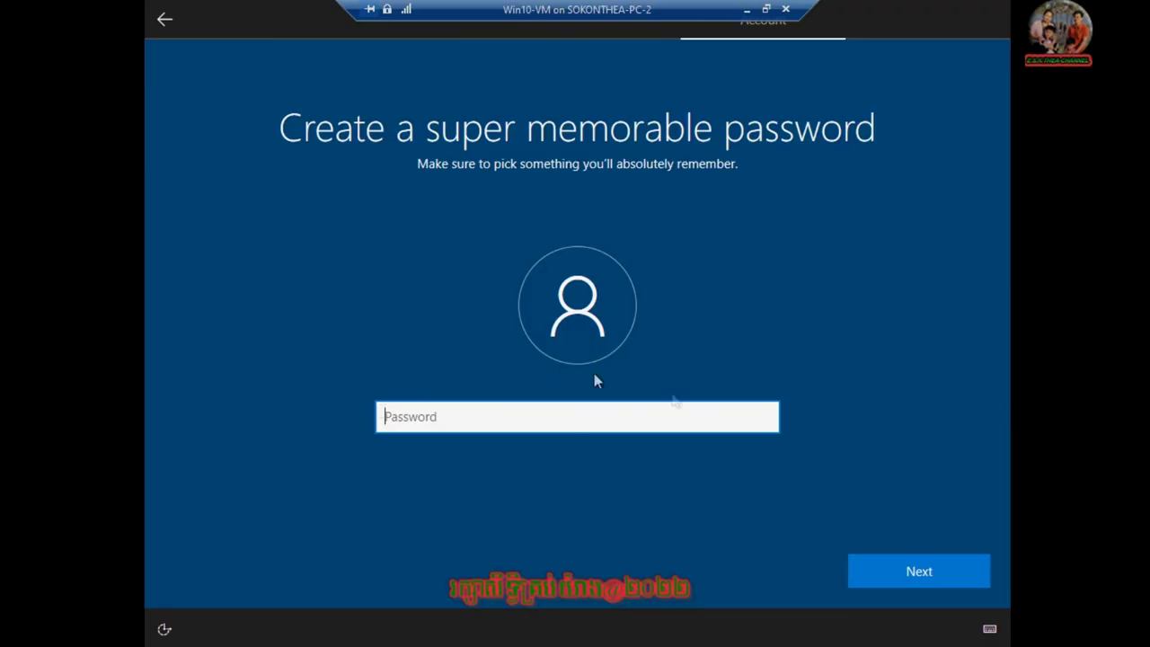
pyautogui.click(914, 582)
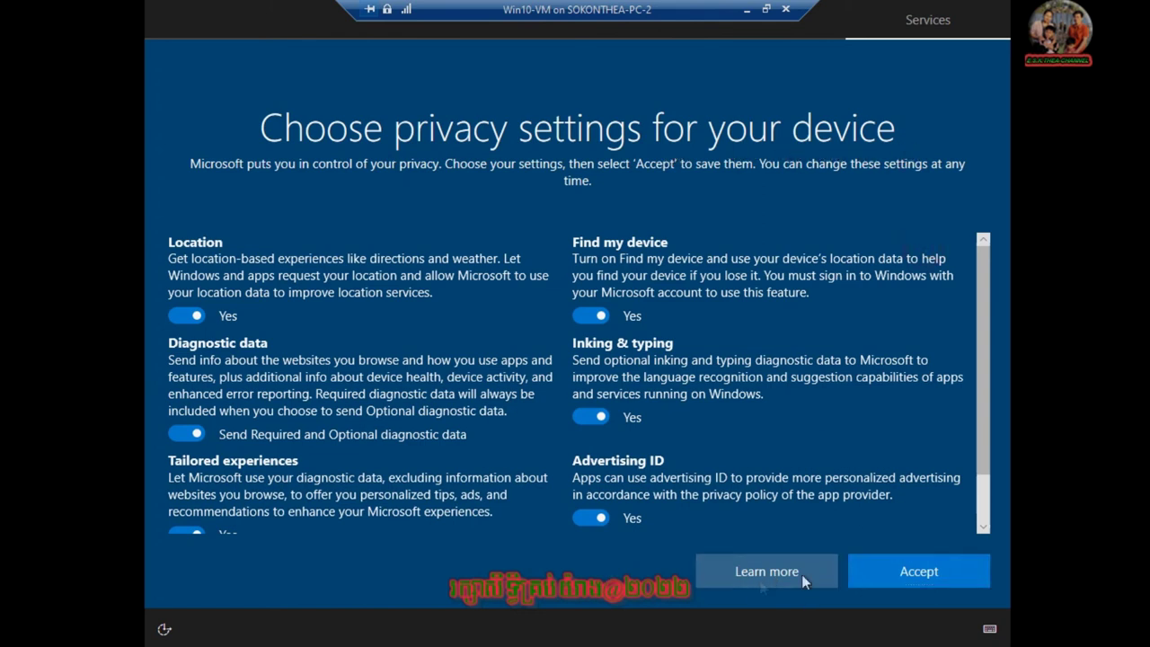
# Review the device privacy settings and accept them with every option left on.
pyautogui.click(985, 292)
pyautogui.moveTo(982, 310); pyautogui.dragTo(983, 361)
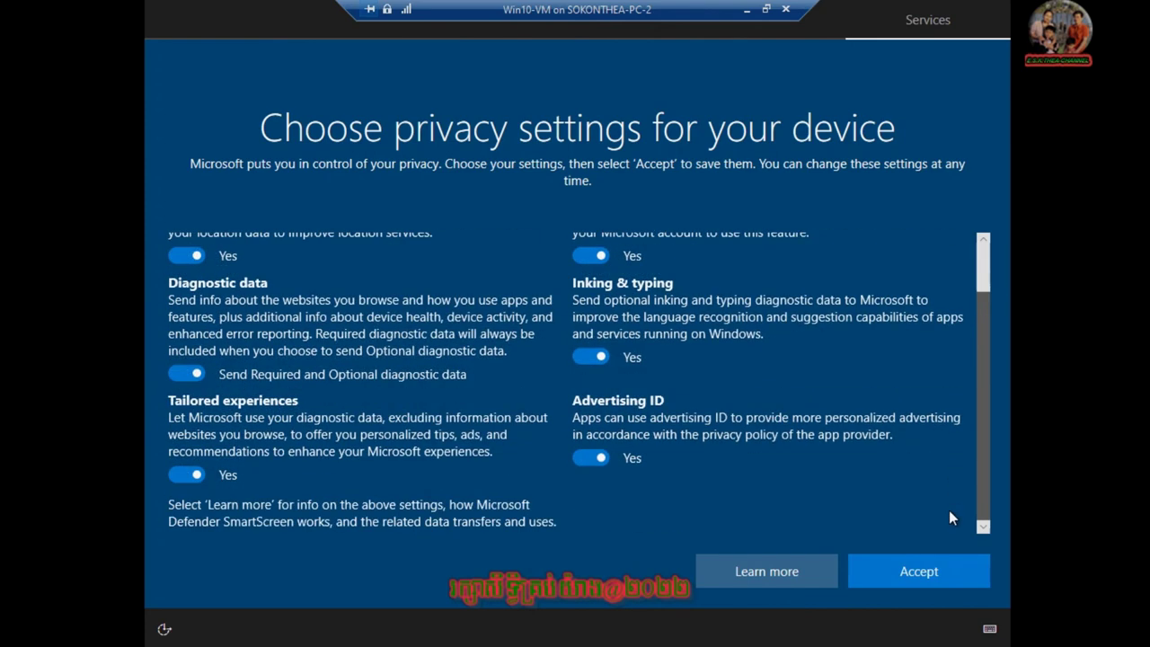
pyautogui.scroll(1, 954, 352)
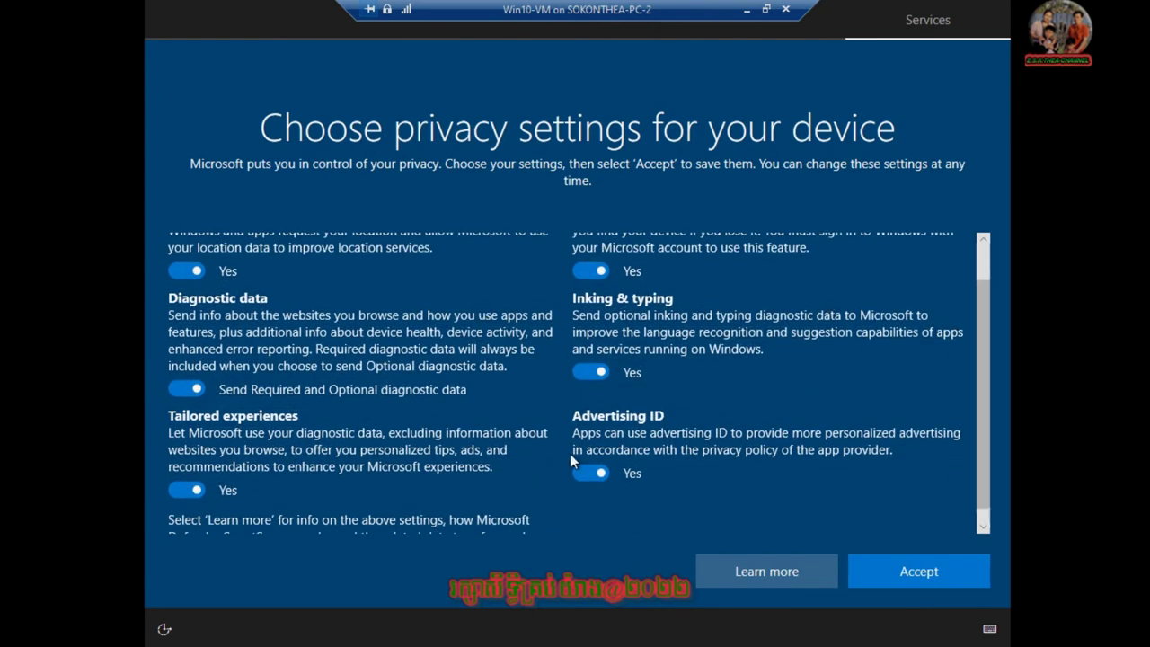
pyautogui.click(918, 573)
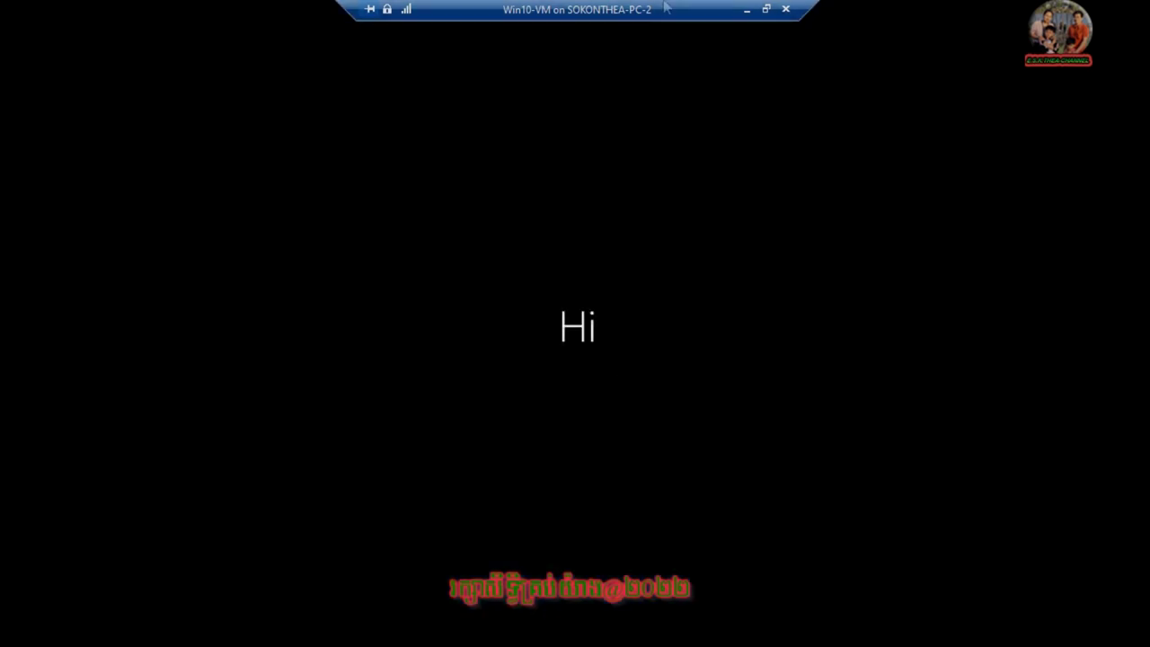
pyautogui.click(766, 9)
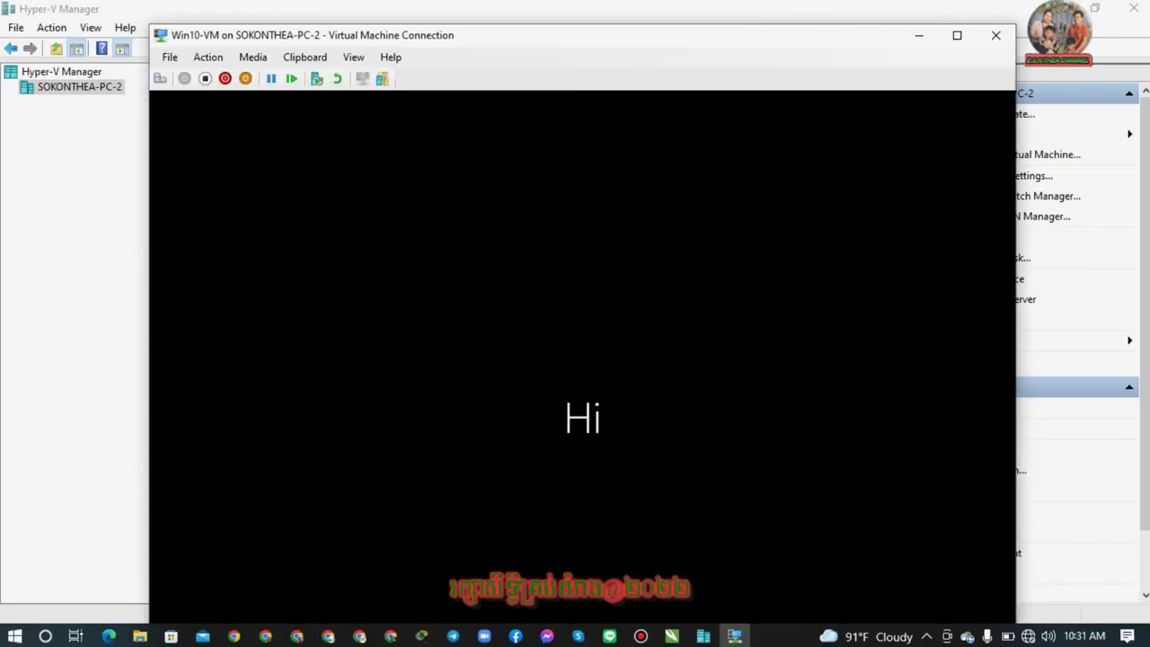
pyautogui.moveTo(509, 36)
pyautogui.mouseDown()
pyautogui.moveTo(494, 8)
pyautogui.moveTo(536, 31)
pyautogui.moveTo(527, 26)
pyautogui.mouseUp()
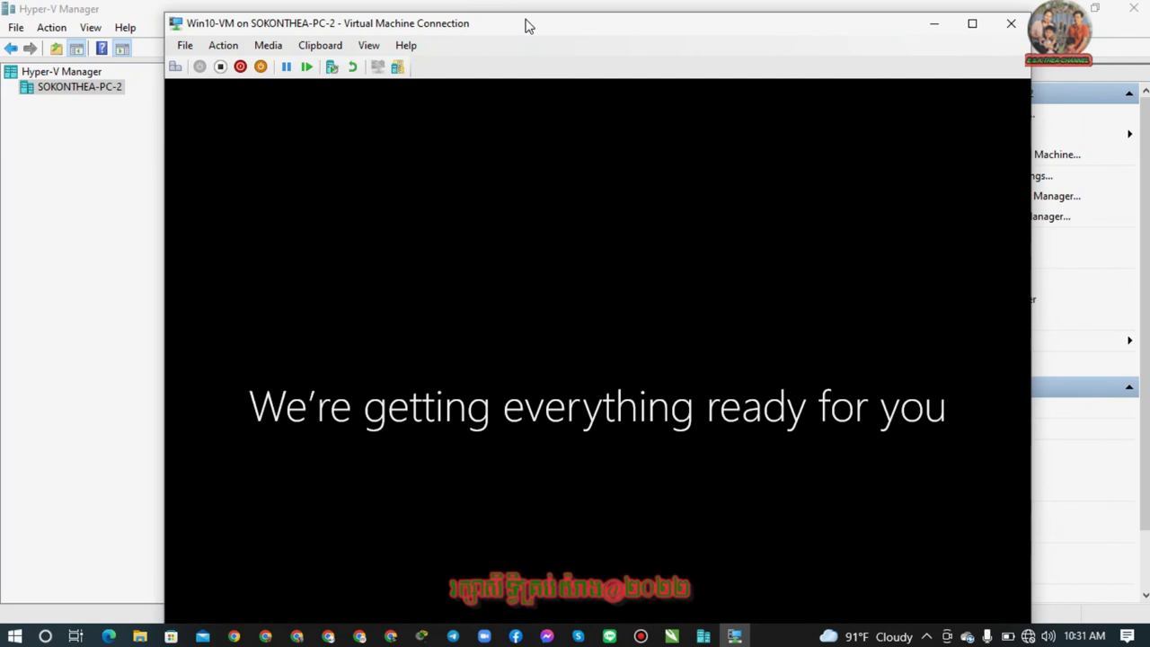
pyautogui.click(972, 24)
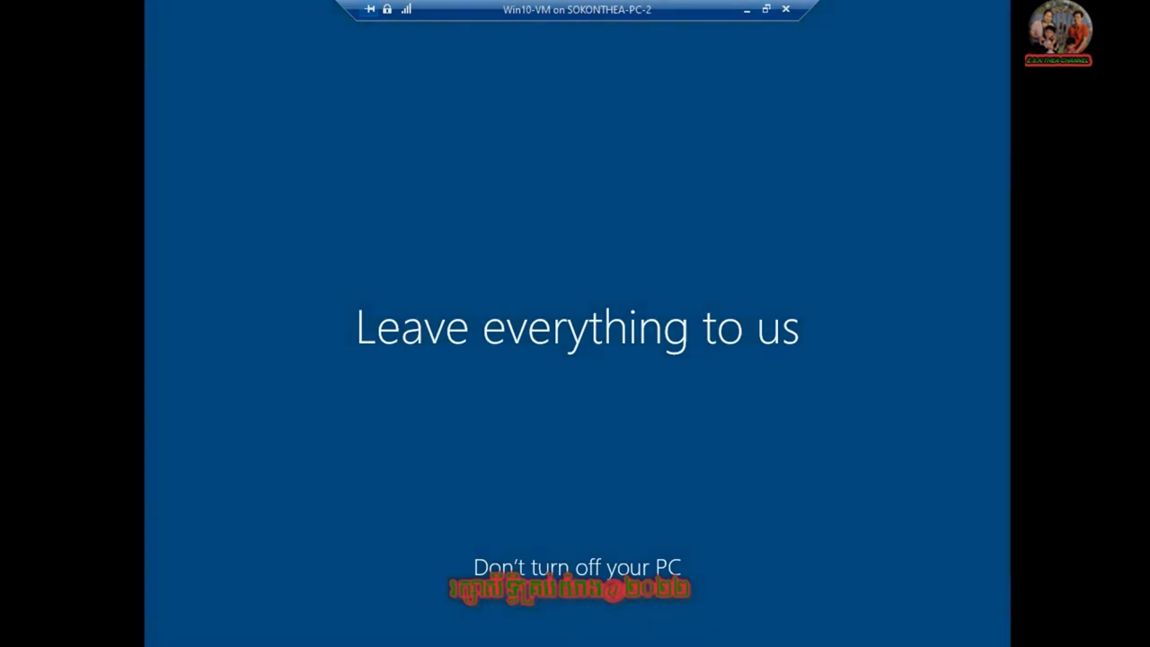
pyautogui.click(766, 9)
pyautogui.moveTo(641, 31); pyautogui.dragTo(604, 27)
pyautogui.click(934, 20)
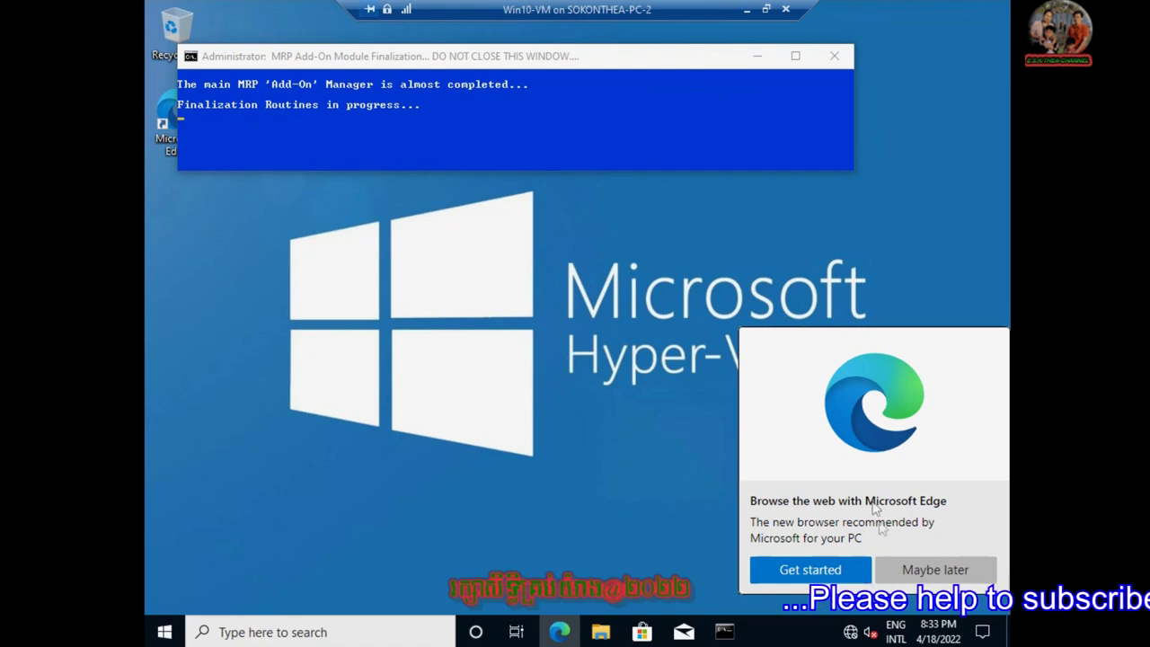
# Postpone the Microsoft Edge suggestion and connect to Win10-VM with a desktop size of 1024 by 768 pixels.
pyautogui.click(934, 569)
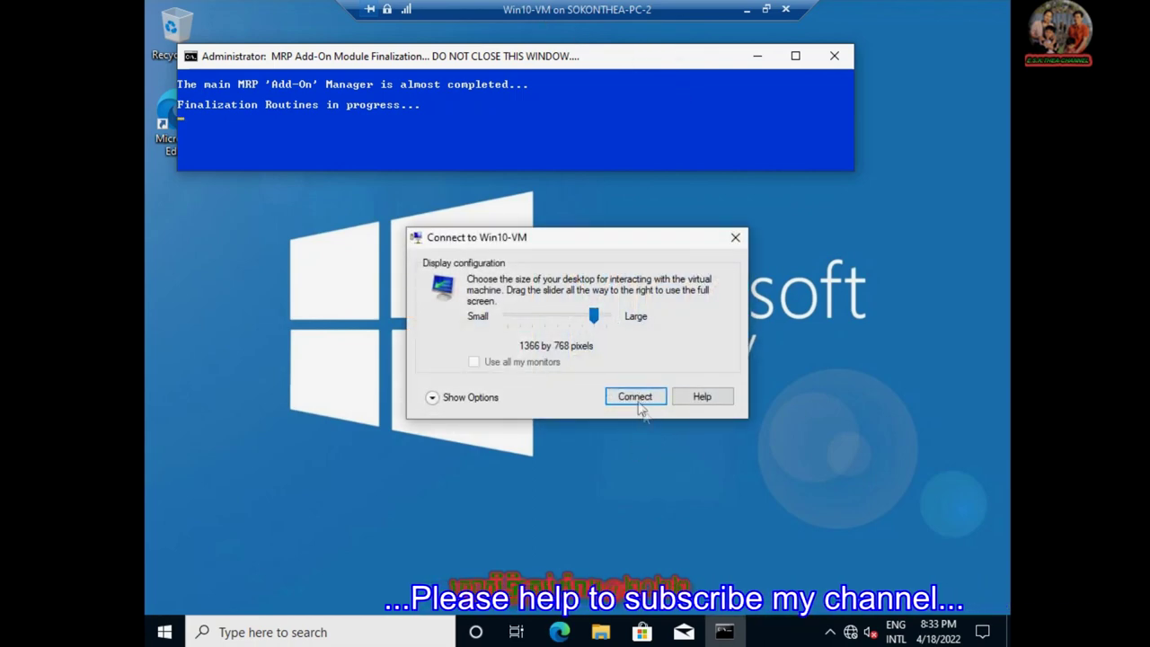
pyautogui.moveTo(590, 317); pyautogui.dragTo(529, 320)
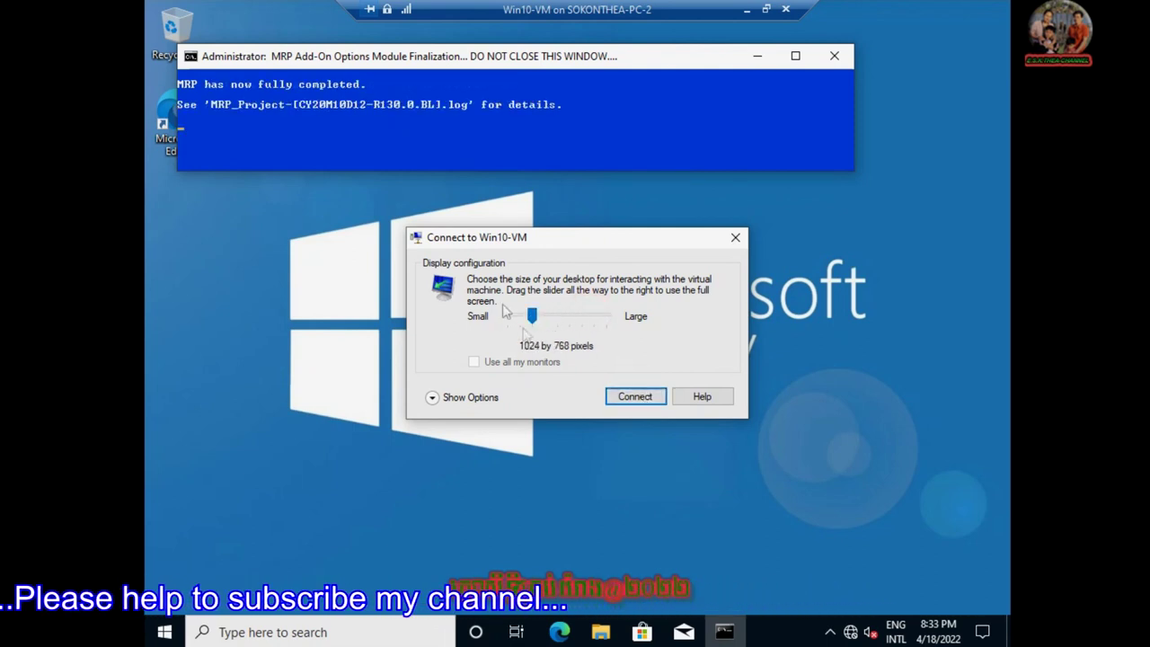
pyautogui.click(435, 398)
pyautogui.click(633, 478)
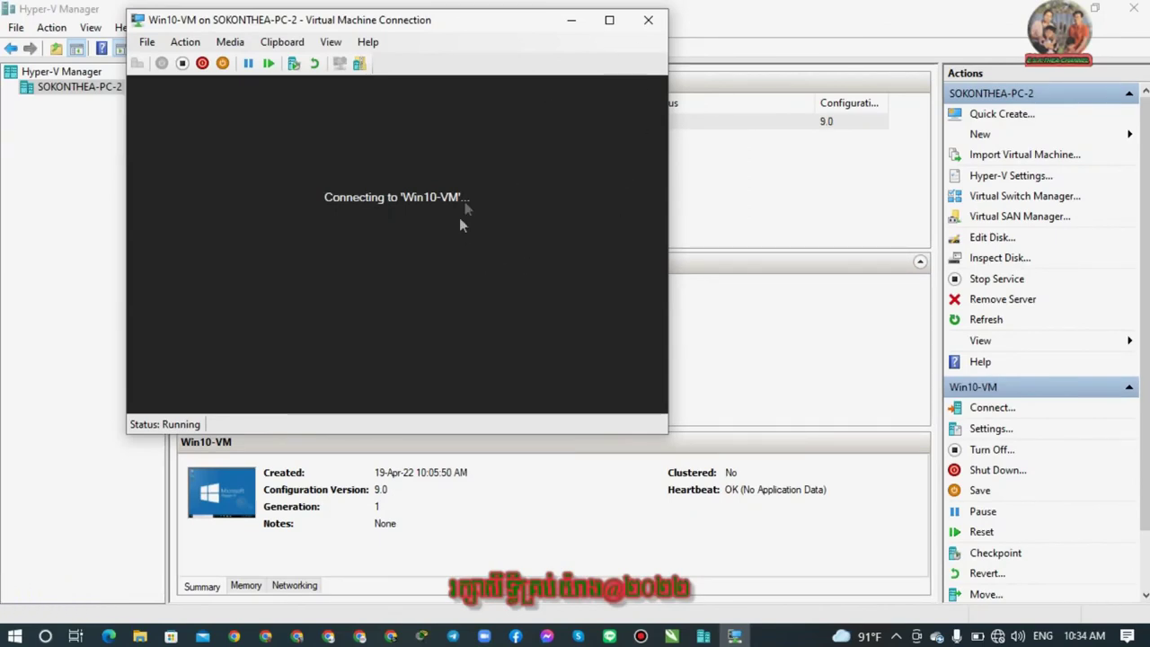
# Show the Win10-VM connection in full screen and sign in to Windows as User.
pyautogui.click(611, 20)
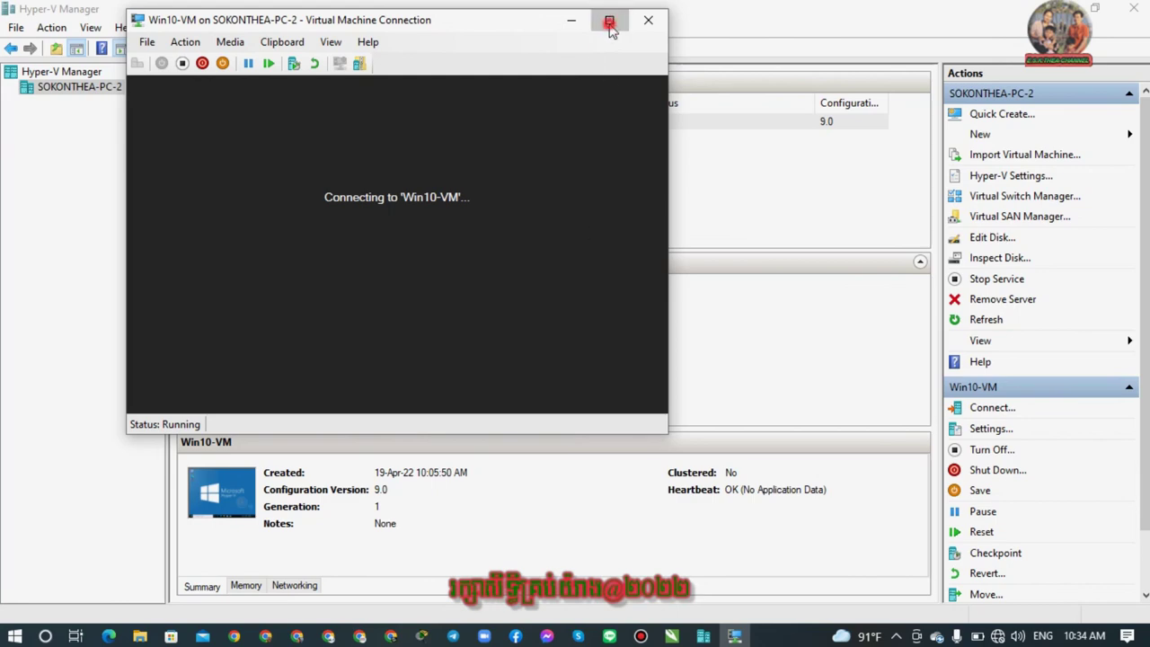
pyautogui.moveTo(402, 28)
pyautogui.mouseDown()
pyautogui.moveTo(752, 113)
pyautogui.moveTo(602, 51)
pyautogui.moveTo(405, 7)
pyautogui.moveTo(398, 19)
pyautogui.mouseUp()
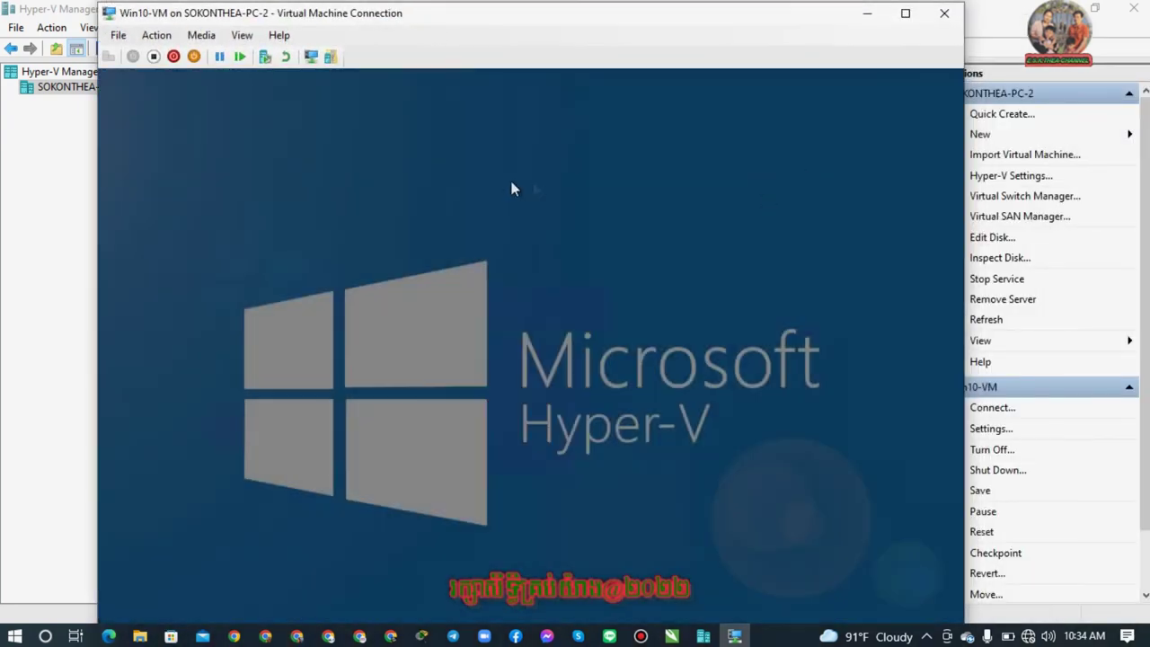
pyautogui.click(905, 12)
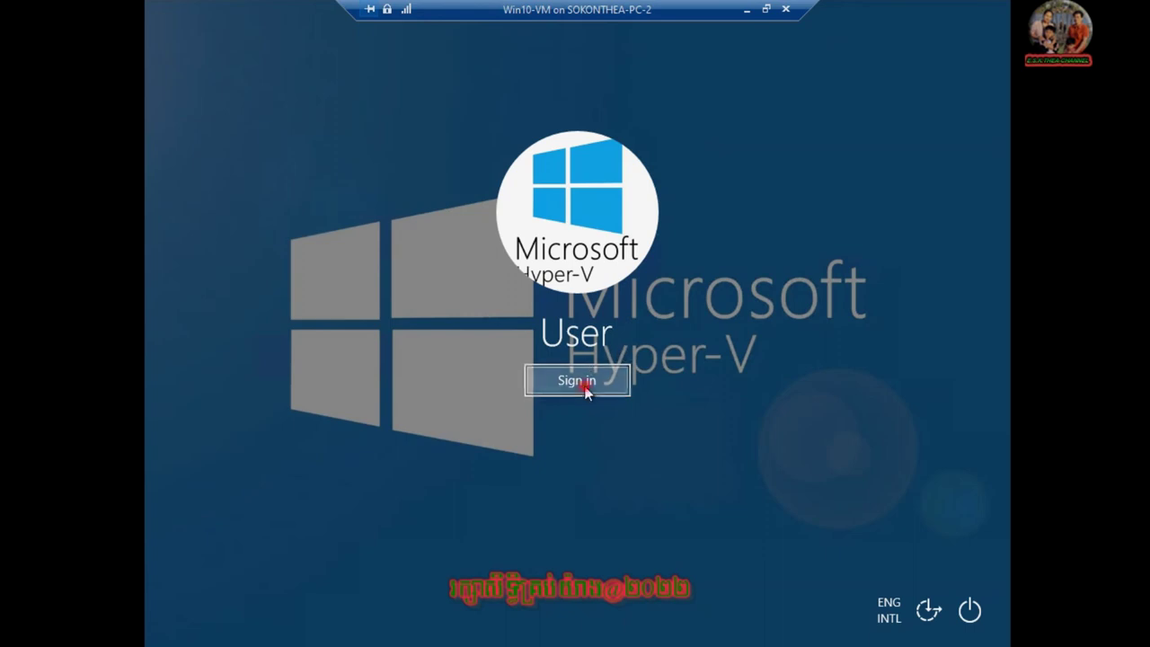
pyautogui.click(584, 385)
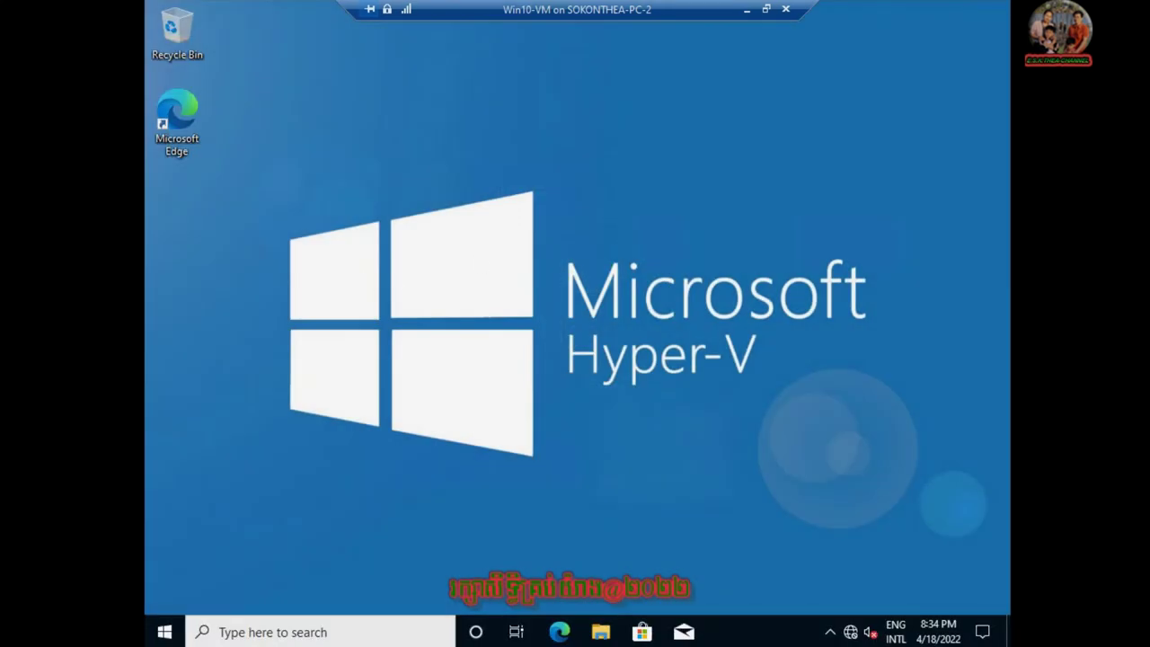
pyautogui.click(162, 637)
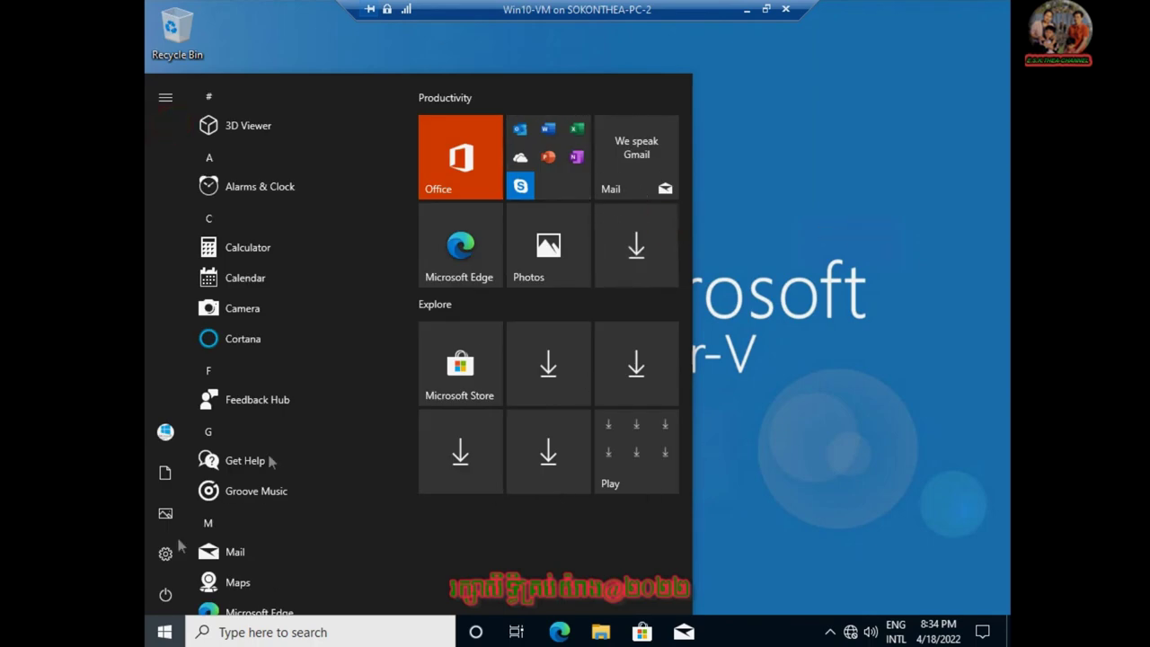
pyautogui.press('Escape')
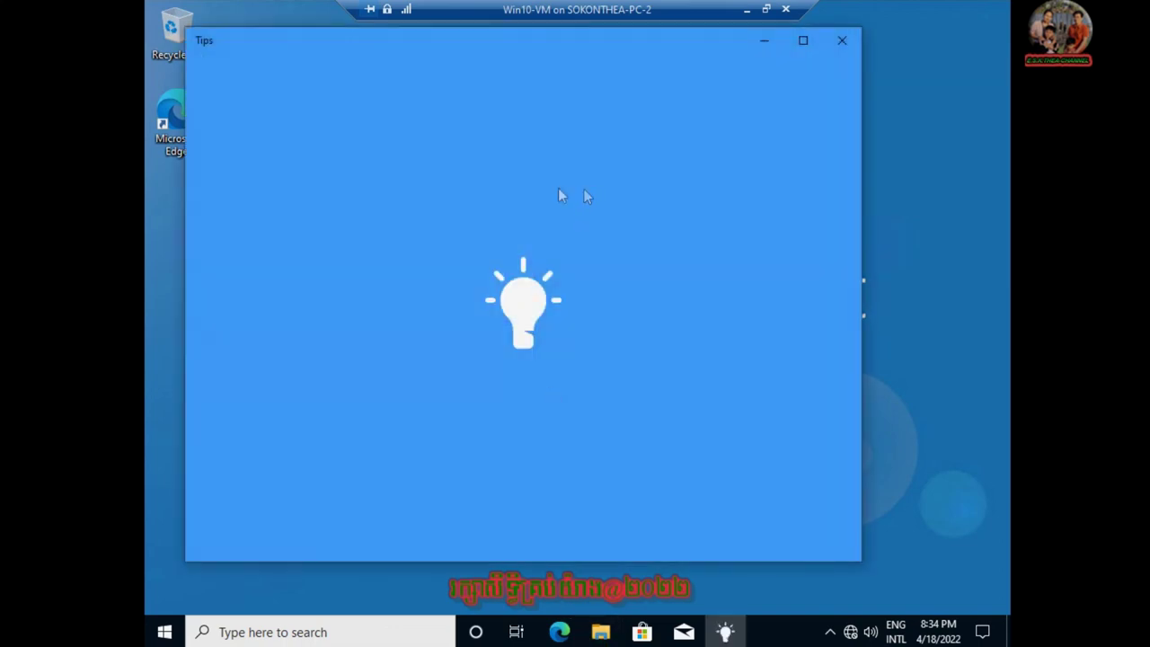
pyautogui.click(842, 40)
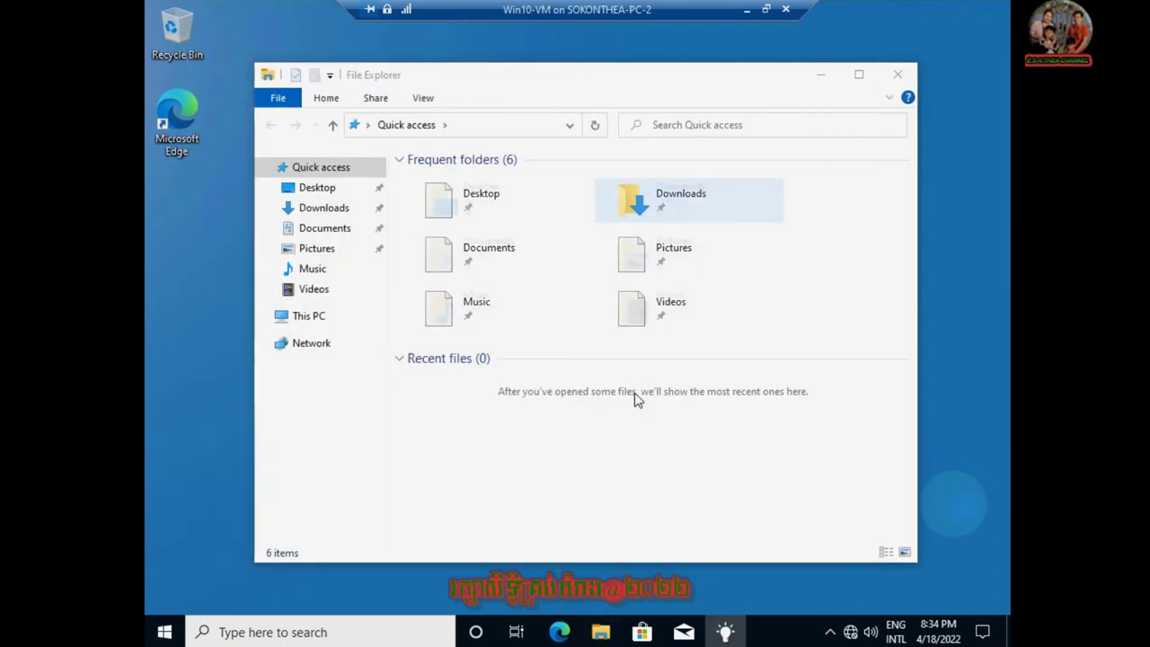
# Open the (C:) Local Disk in File Explorer and check its capacity and free space in its properties.
pyautogui.click(264, 316)
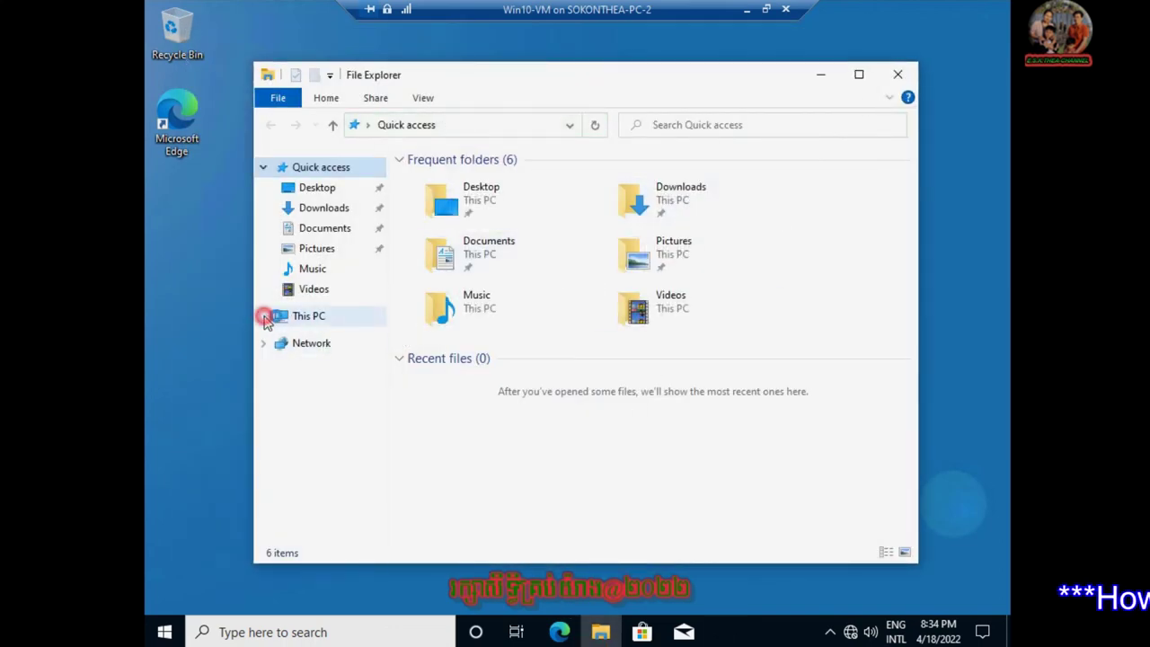
pyautogui.scroll(-1, 375, 418)
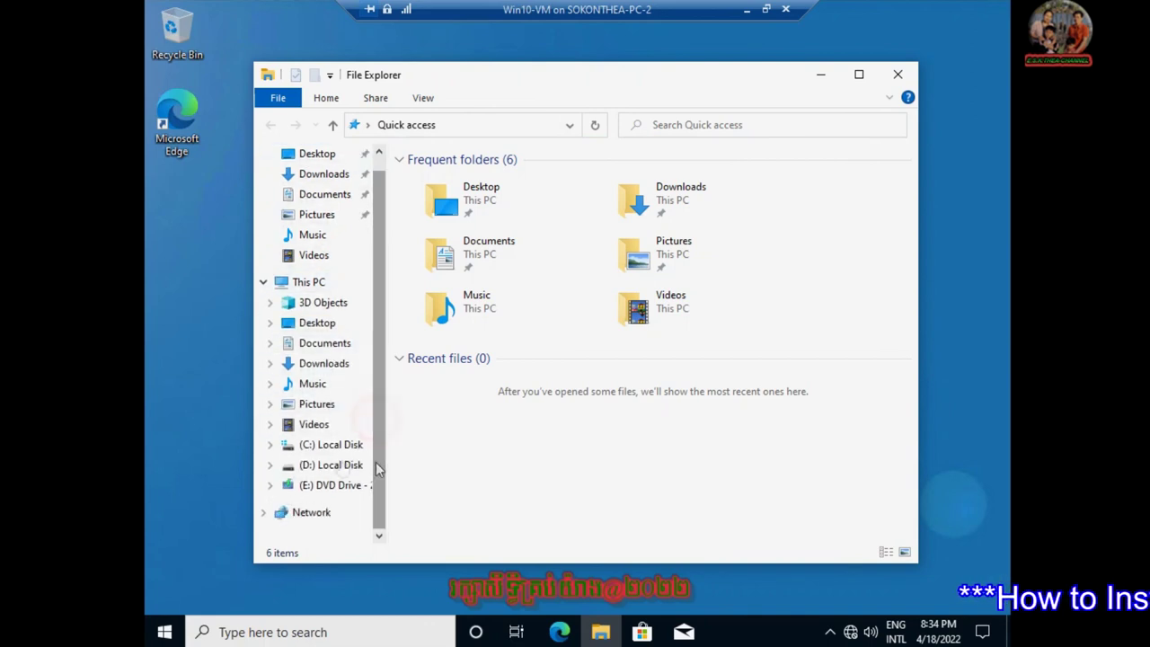
pyautogui.click(328, 449)
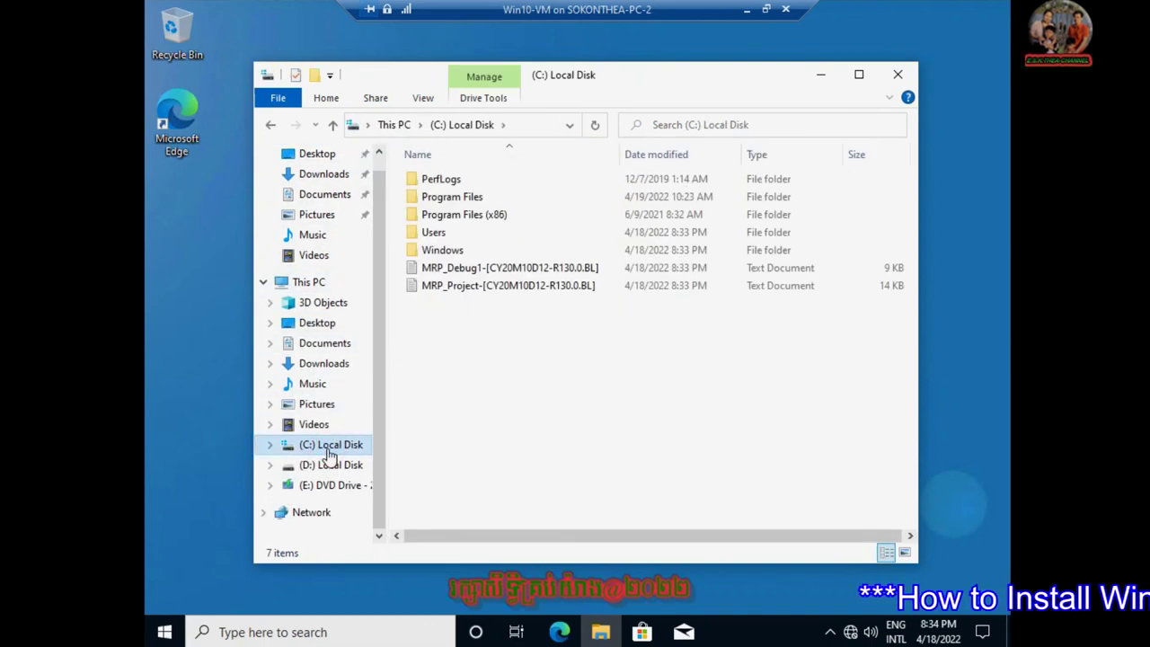
pyautogui.click(327, 450)
pyautogui.rightClick(327, 446)
pyautogui.click(436, 435)
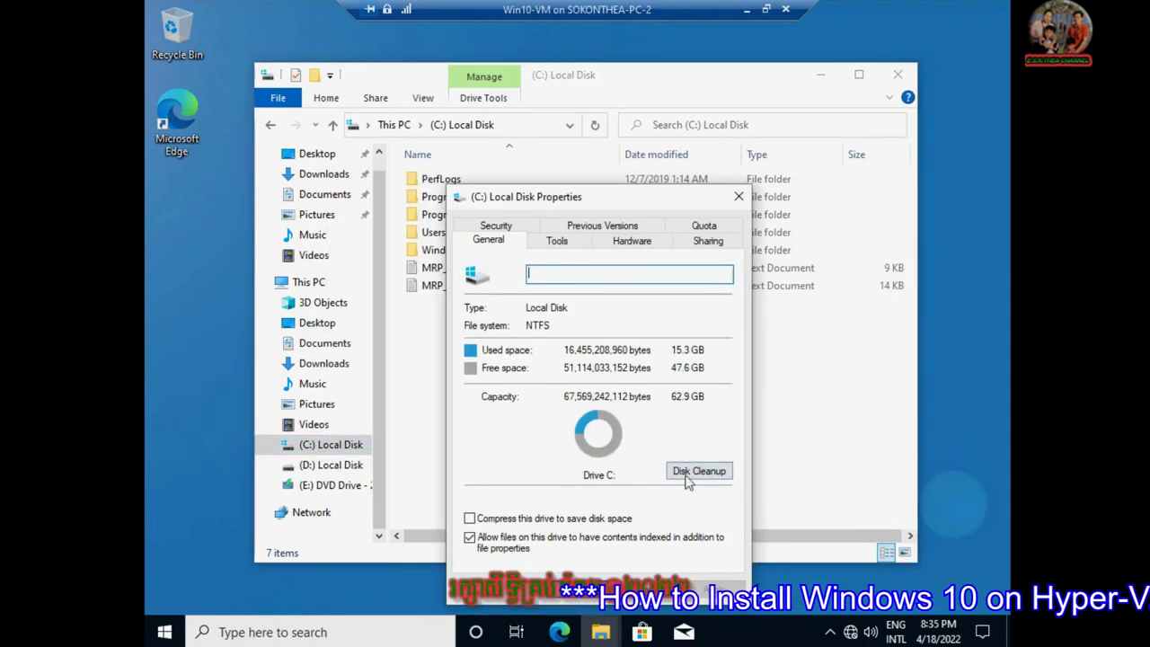
pyautogui.click(643, 593)
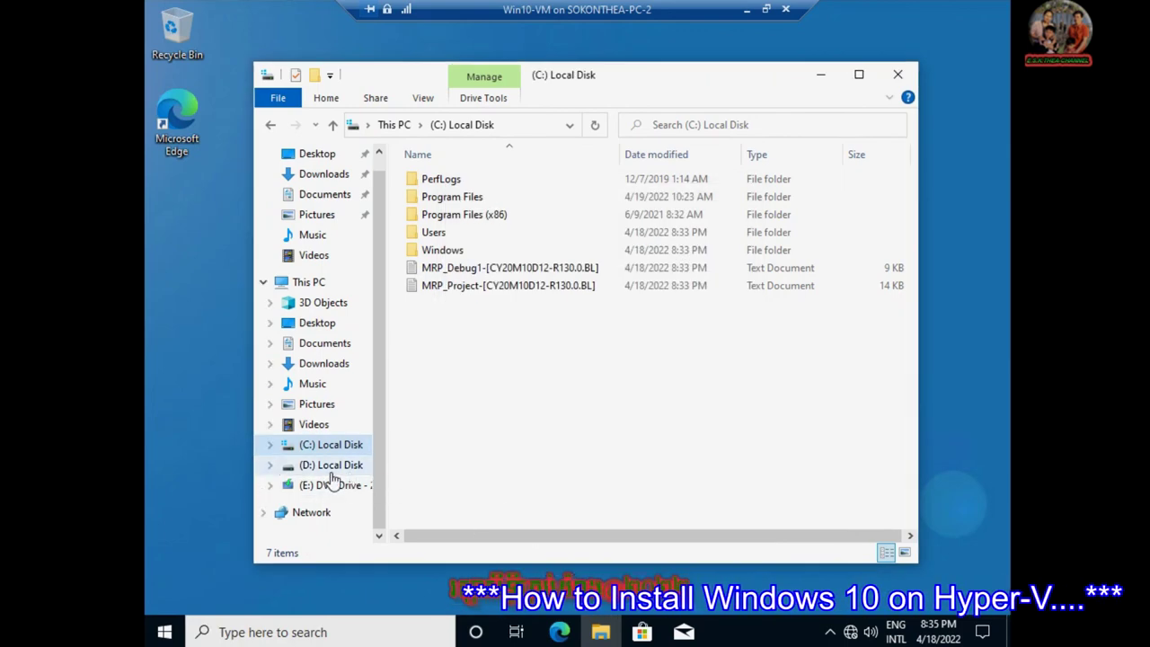
# Check the (D:) Local Disk's properties and view the (E:) DVD Drive's contents, closing File Explorer when finished.
pyautogui.click(331, 464)
pyautogui.rightClick(331, 474)
pyautogui.click(383, 457)
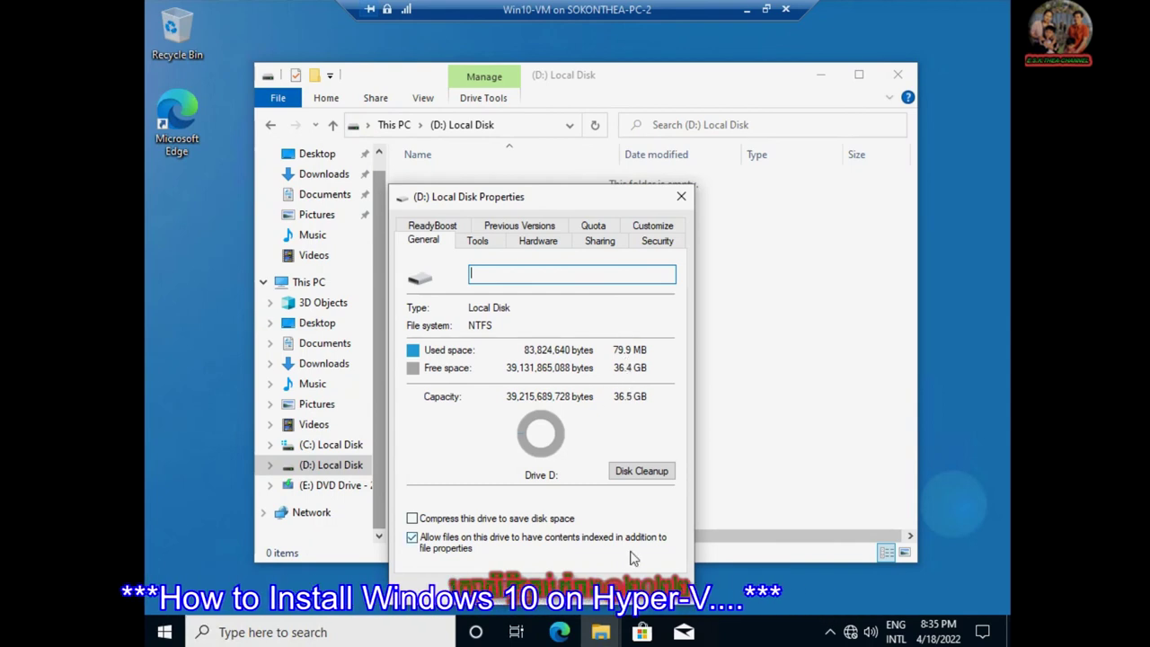
pyautogui.press('Escape')
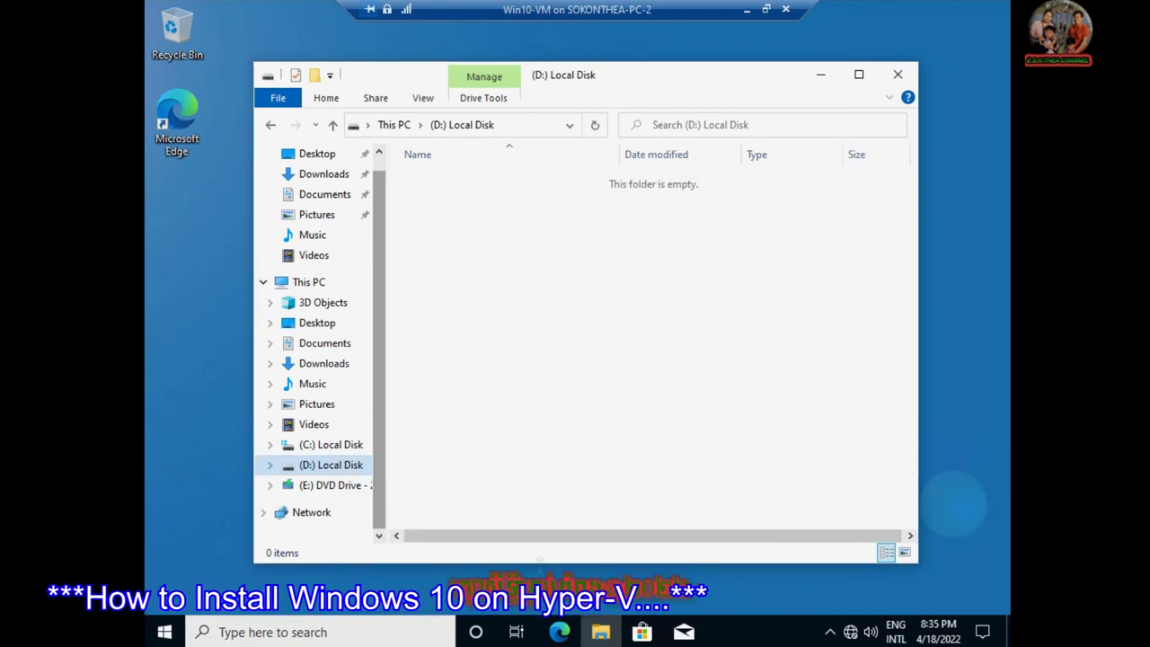
pyautogui.click(324, 492)
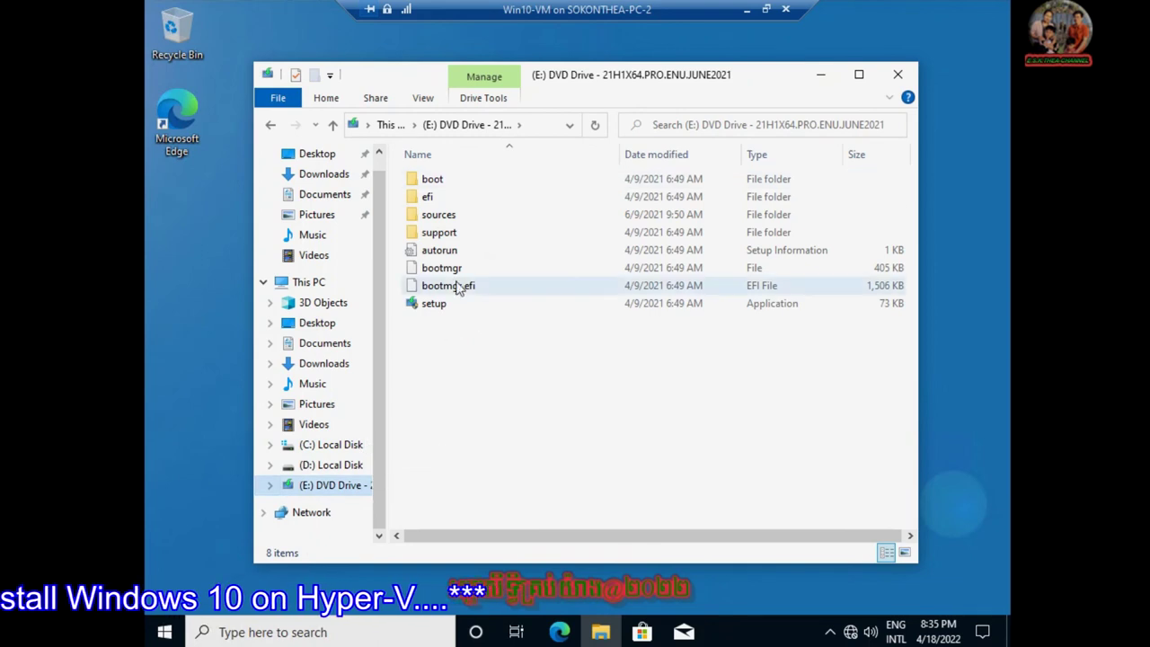
pyautogui.click(900, 74)
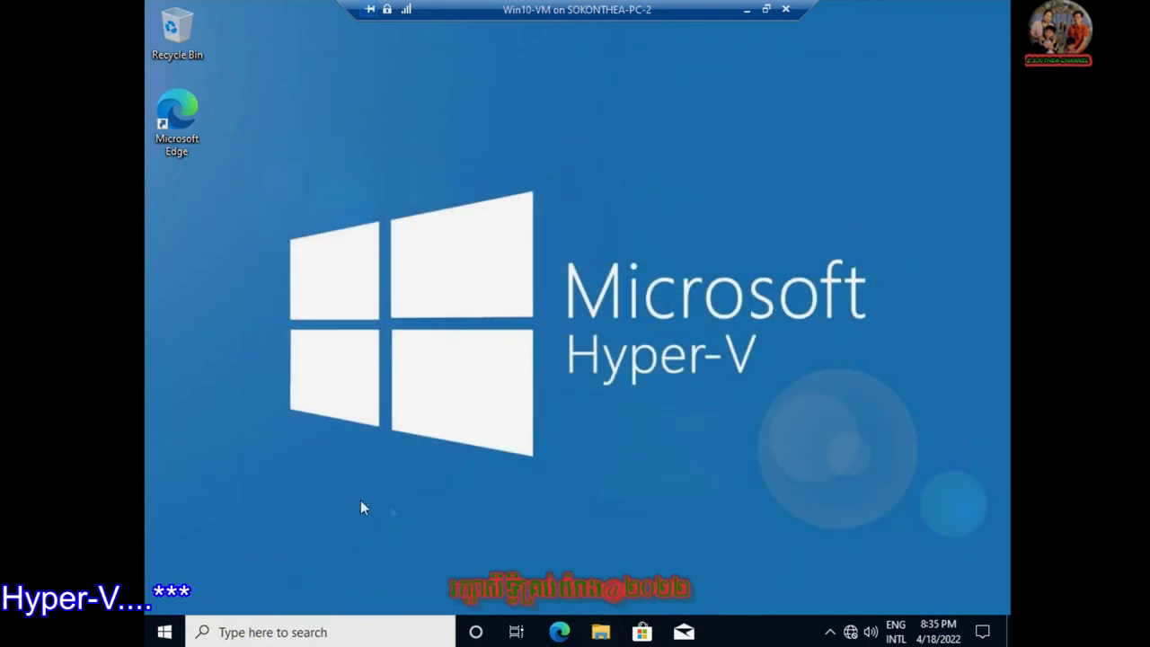
pyautogui.click(164, 631)
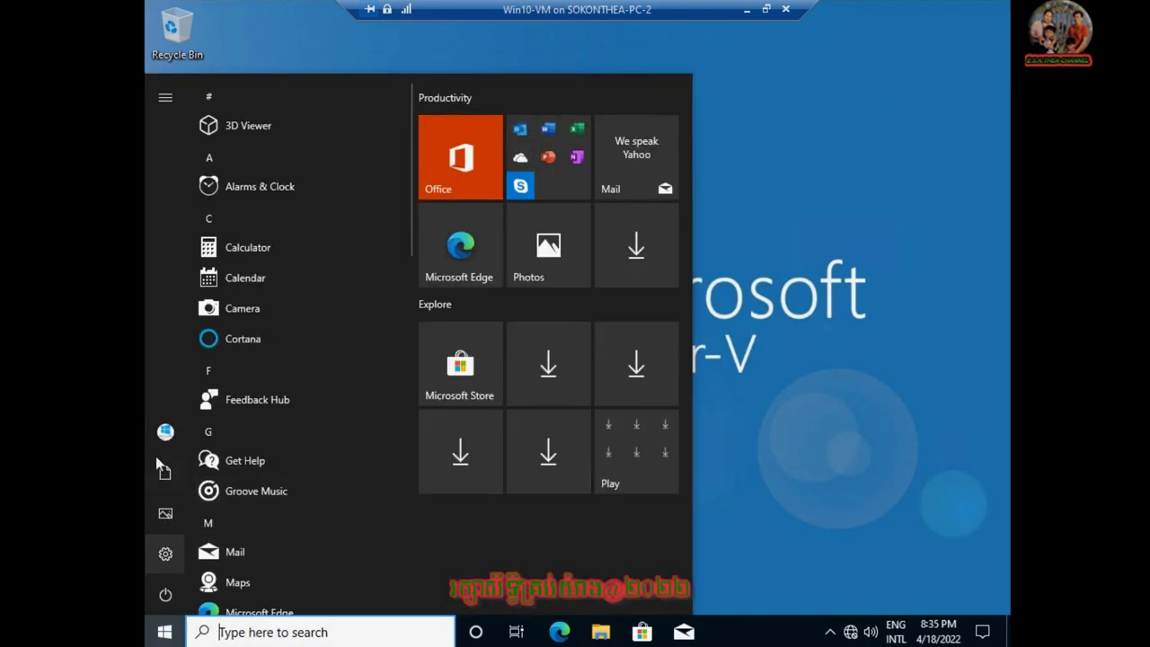
pyautogui.moveTo(168, 476)
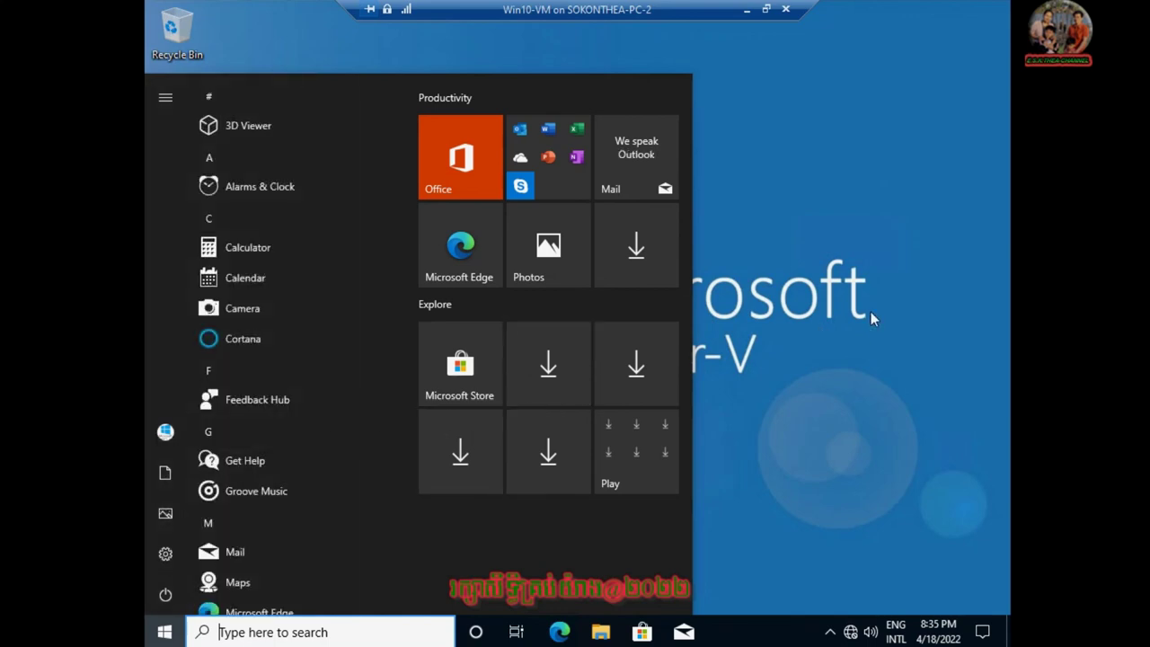
pyautogui.click(871, 312)
pyautogui.click(165, 632)
pyautogui.moveTo(166, 600)
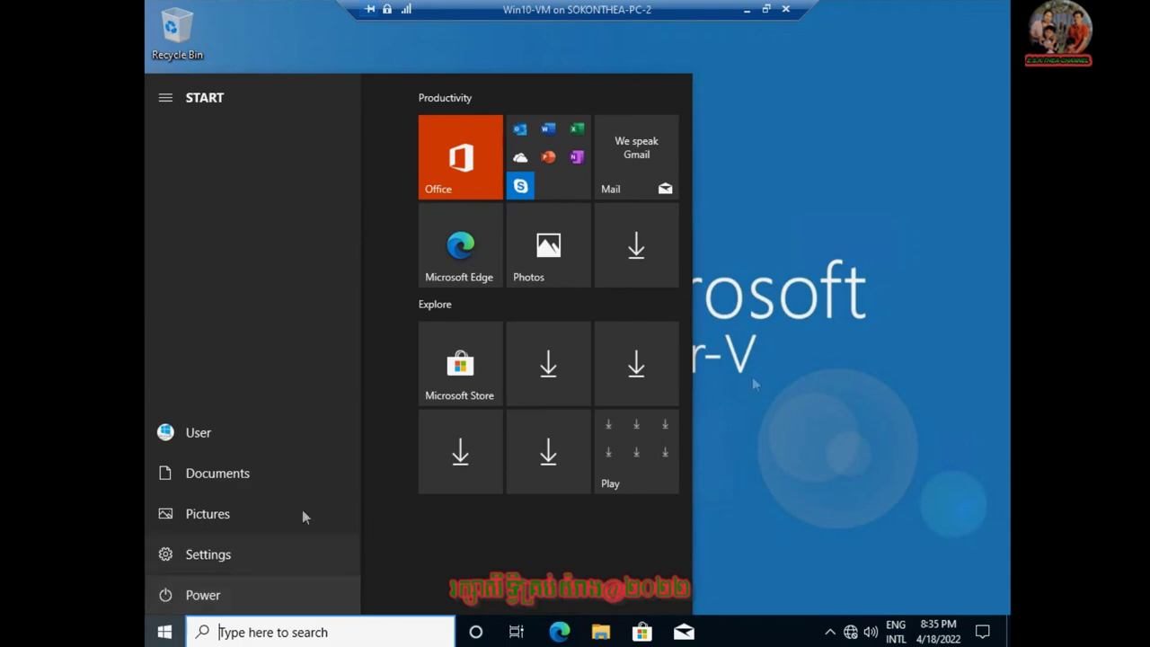
pyautogui.click(835, 322)
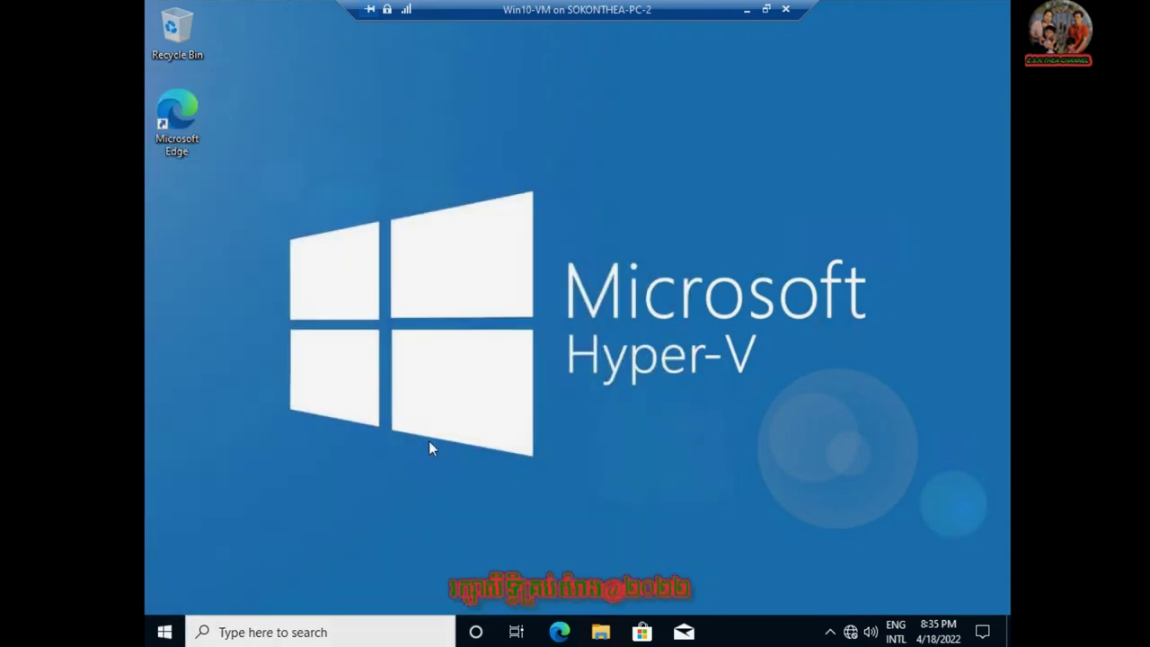
# Refit the virtual machine's display to the full screen and shut down its Windows.
pyautogui.click(767, 10)
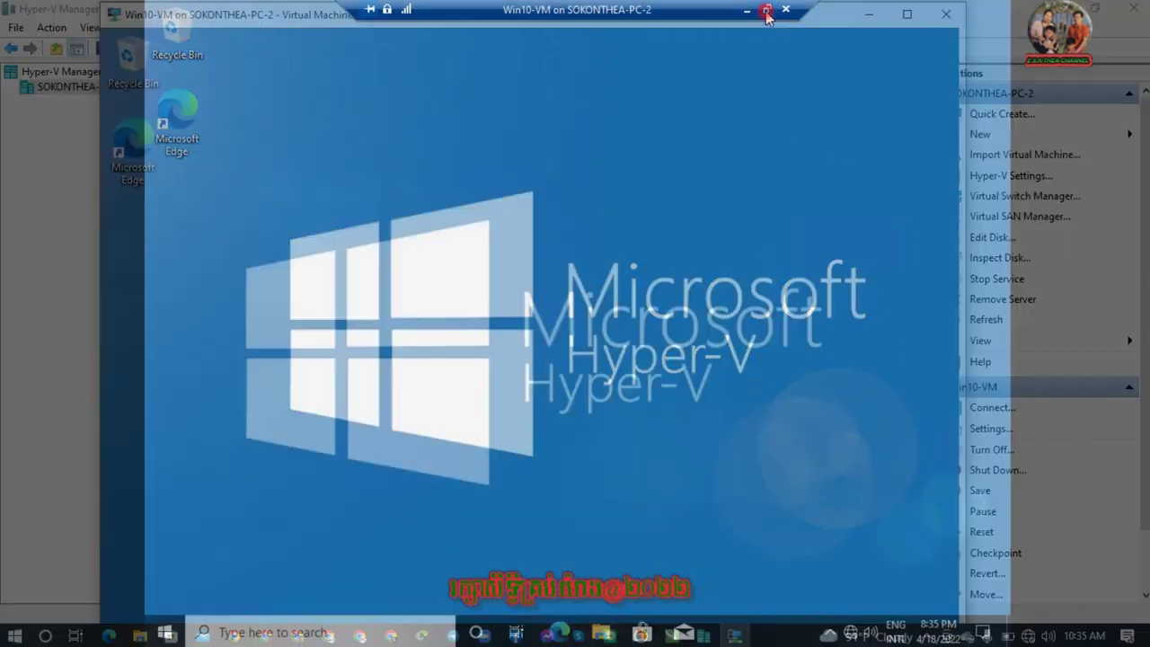
pyautogui.click(910, 15)
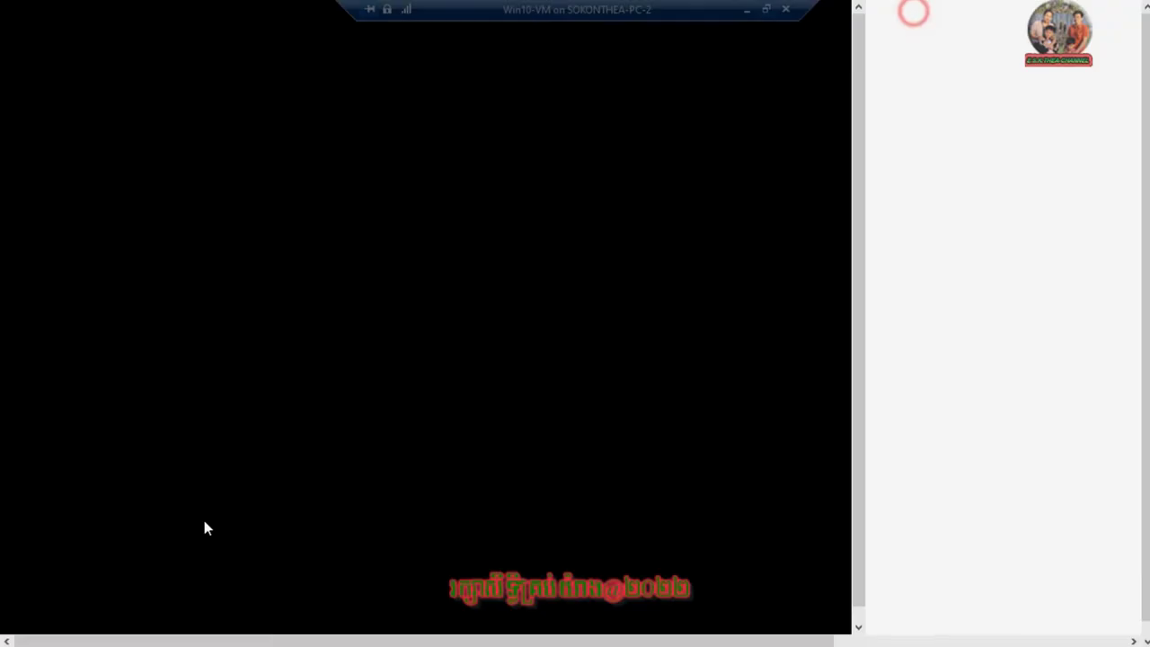
pyautogui.click(20, 631)
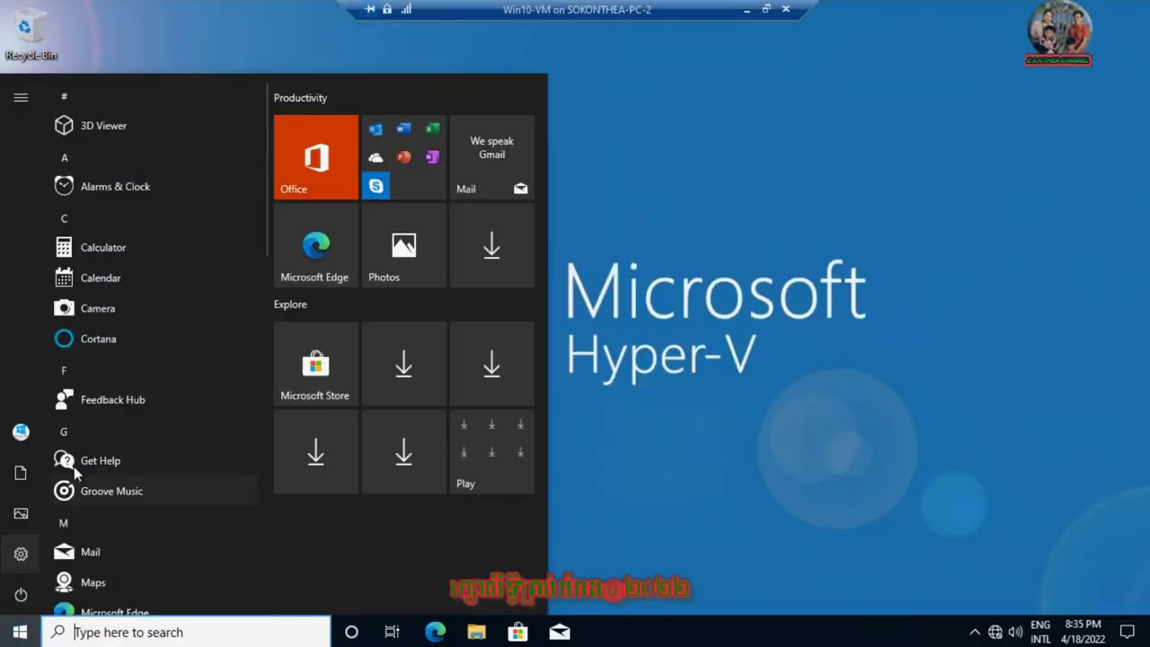
pyautogui.click(36, 594)
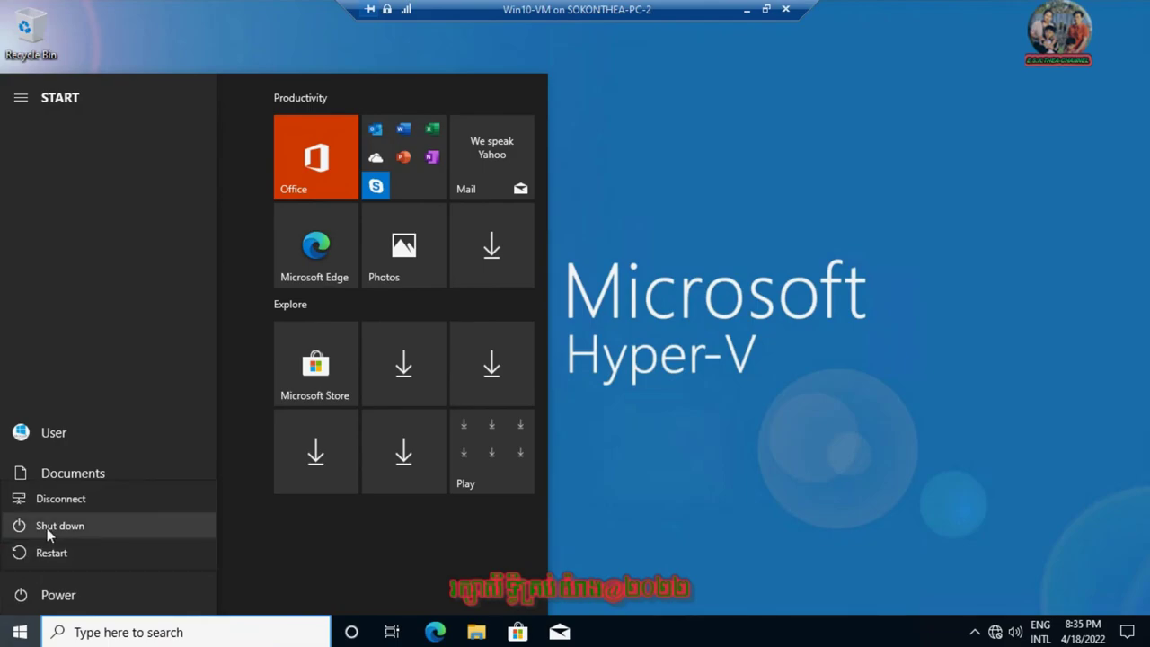
pyautogui.click(56, 525)
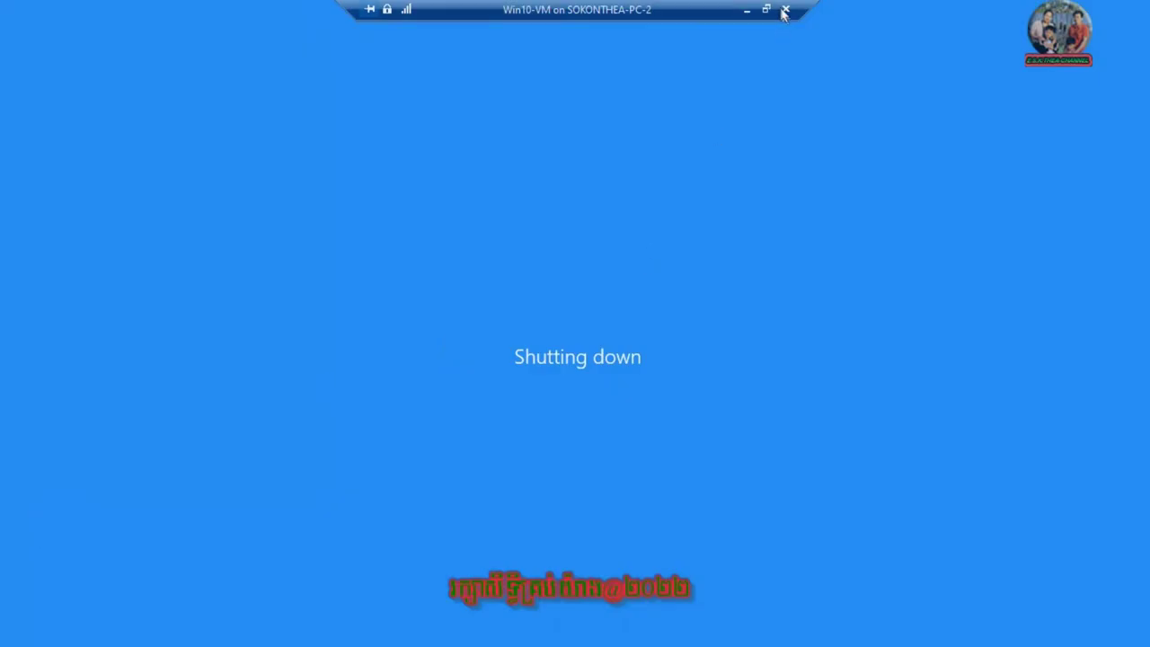
# Exit full screen and close the Win10-VM connection window, returning to Hyper-V Manager.
pyautogui.click(766, 9)
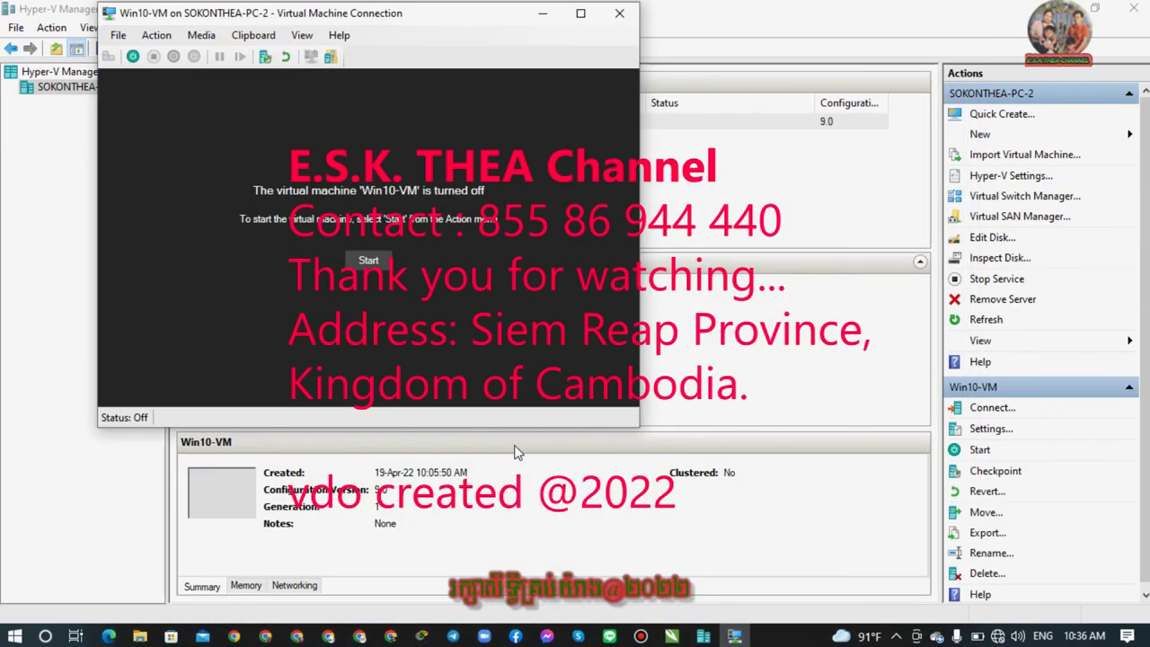
pyautogui.moveTo(414, 20); pyautogui.dragTo(604, 146)
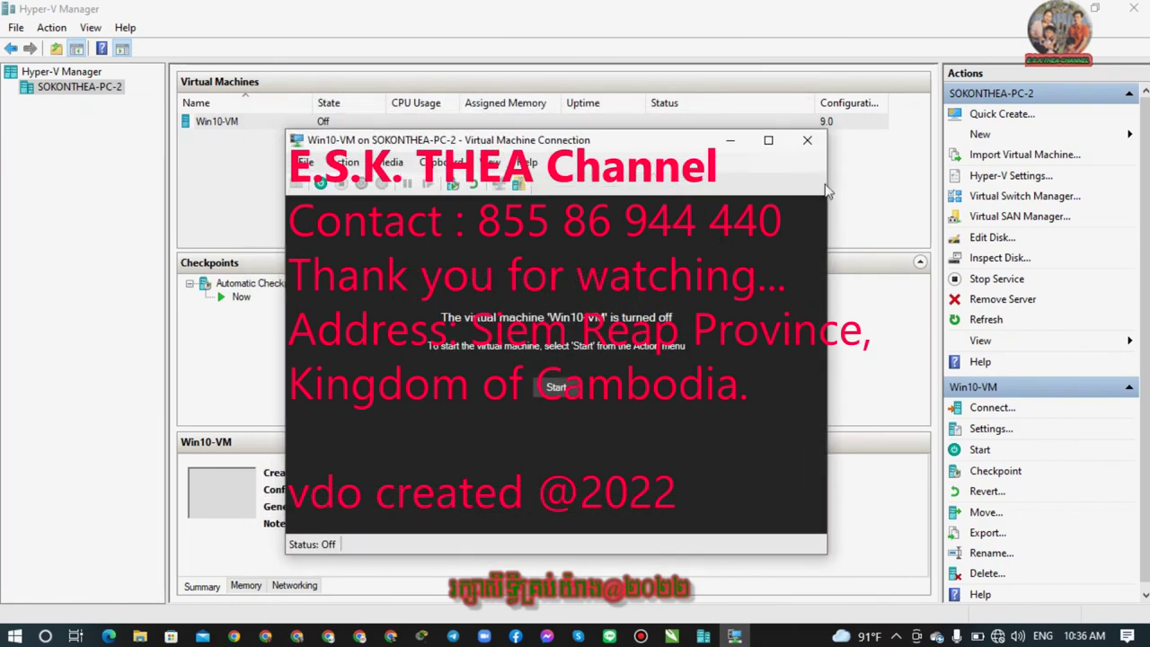
pyautogui.click(804, 144)
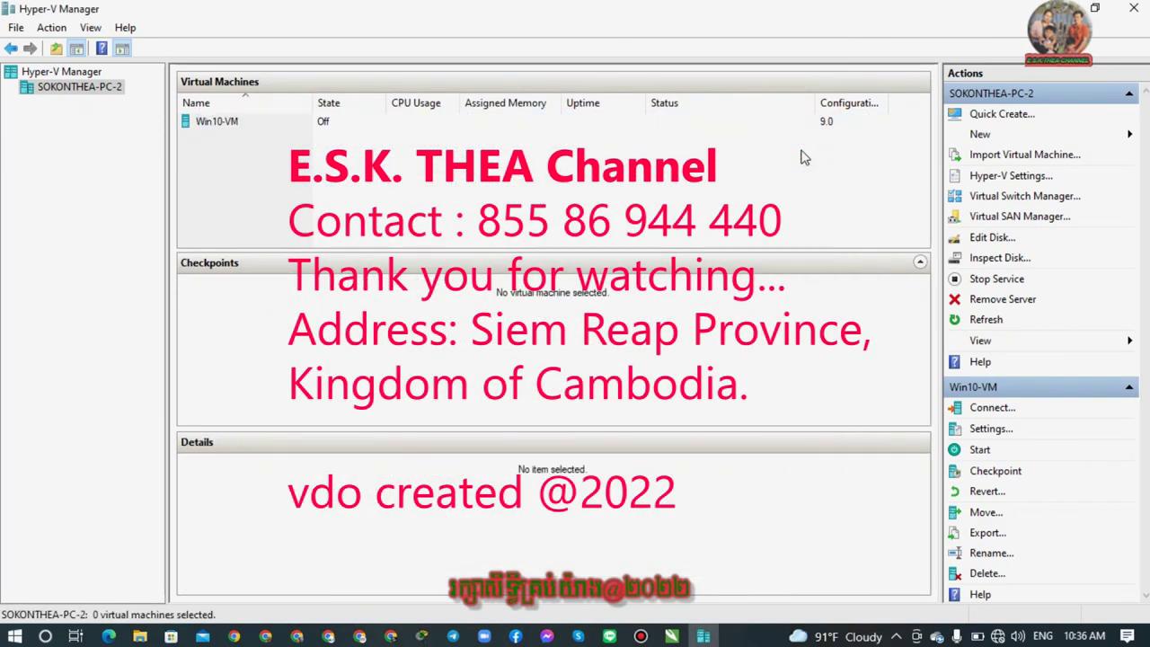